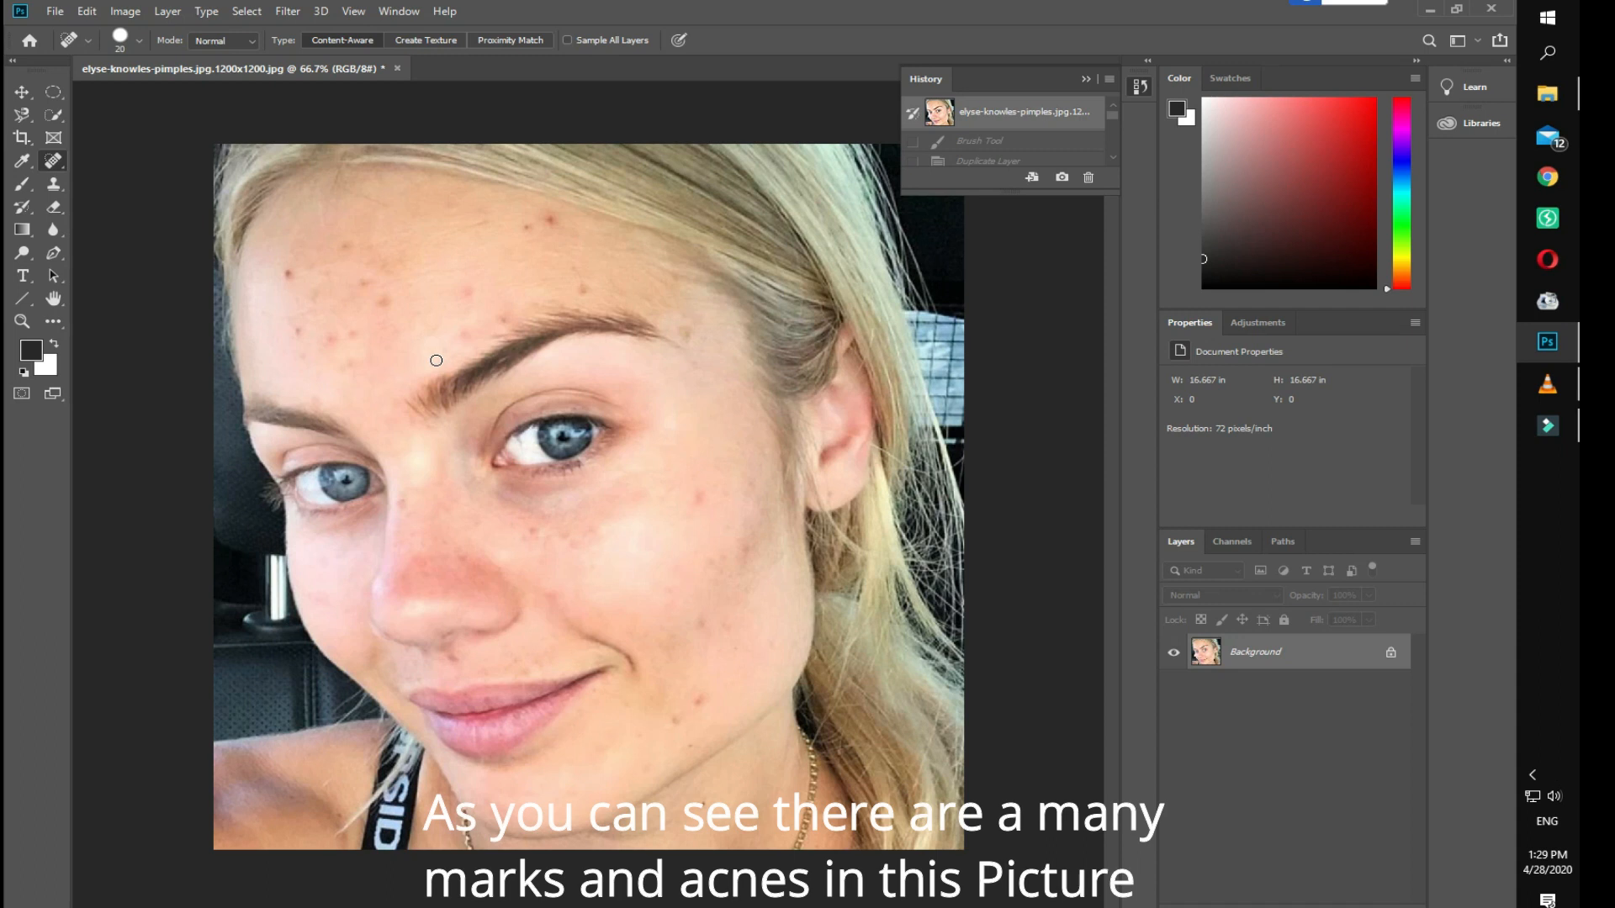
Examine the acne marks on the portrait's forehead, cheeks and chin up close.
{"action": "key", "text": "ctrl+plus"}
{"action": "key", "text": "ctrl+plus"}
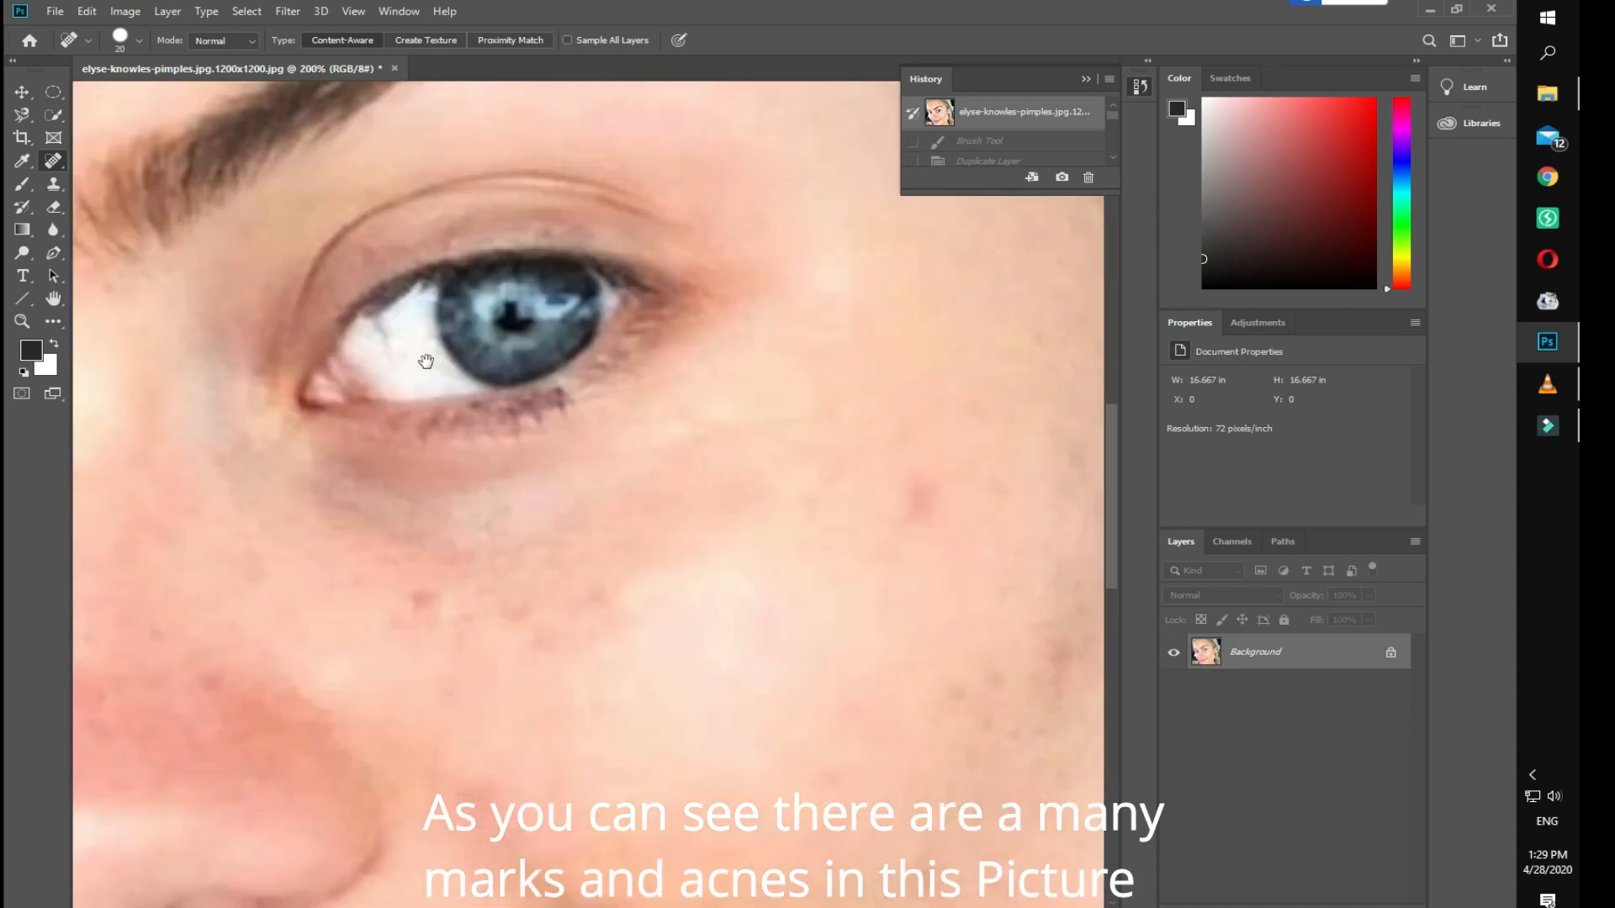
{"action": "left_click_drag", "start_coordinate": [462, 405], "coordinate": [632, 606]}
{"action": "left_click_drag", "start_coordinate": [410, 414], "coordinate": [942, 578]}
{"action": "key", "text": "ctrl+minus"}
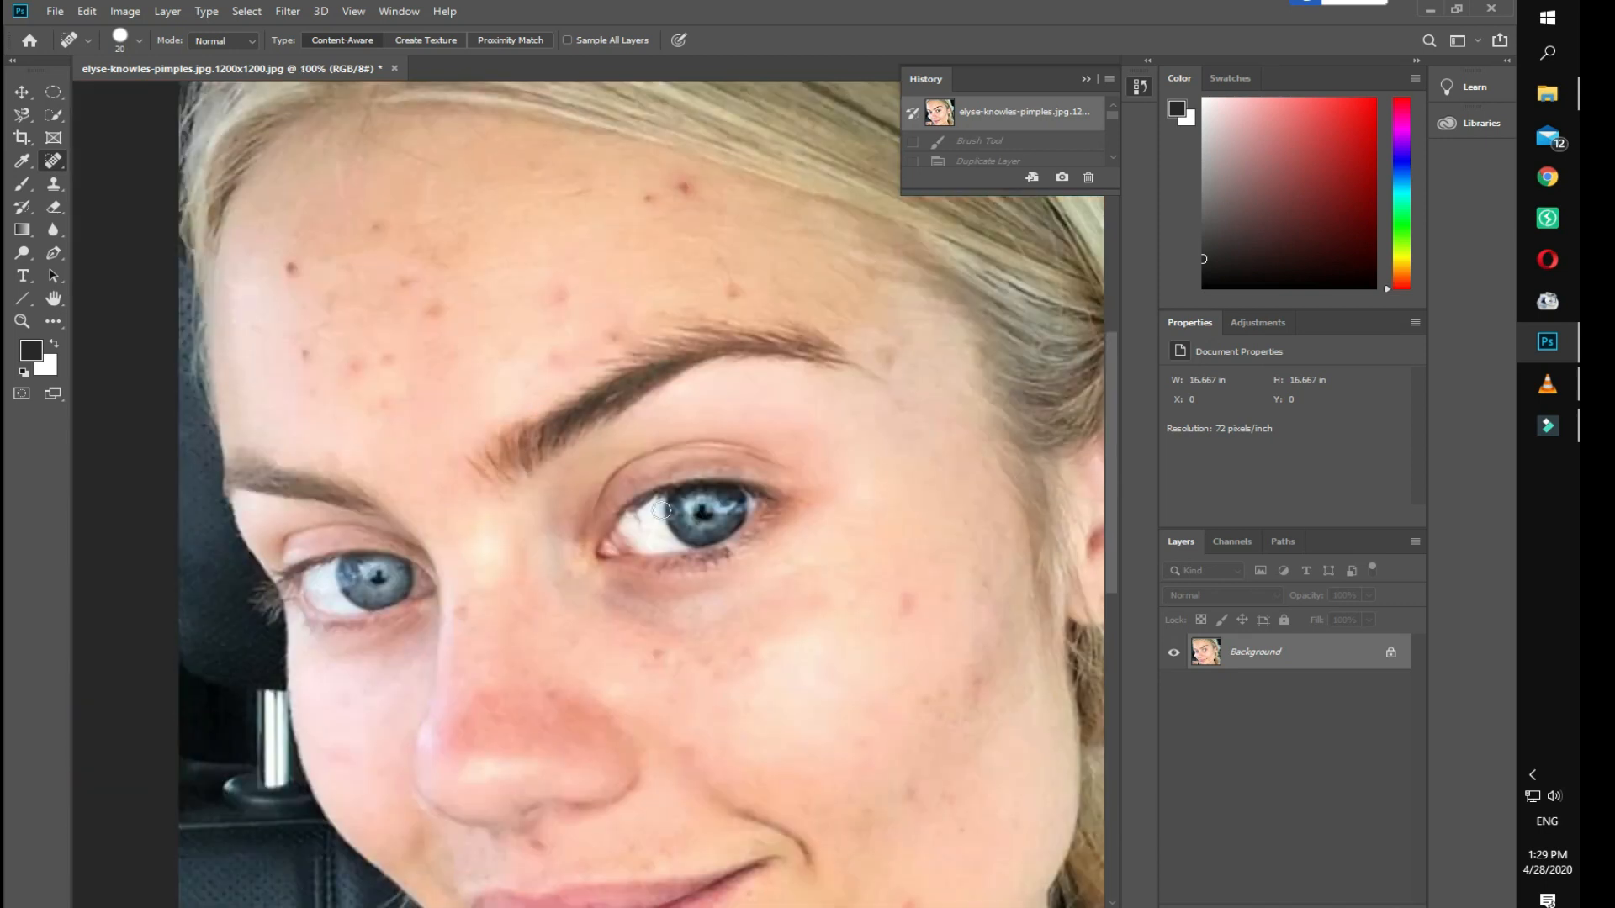
{"action": "left_click_drag", "start_coordinate": [704, 545], "coordinate": [475, 323]}
{"action": "left_click_drag", "start_coordinate": [595, 512], "coordinate": [873, 513]}
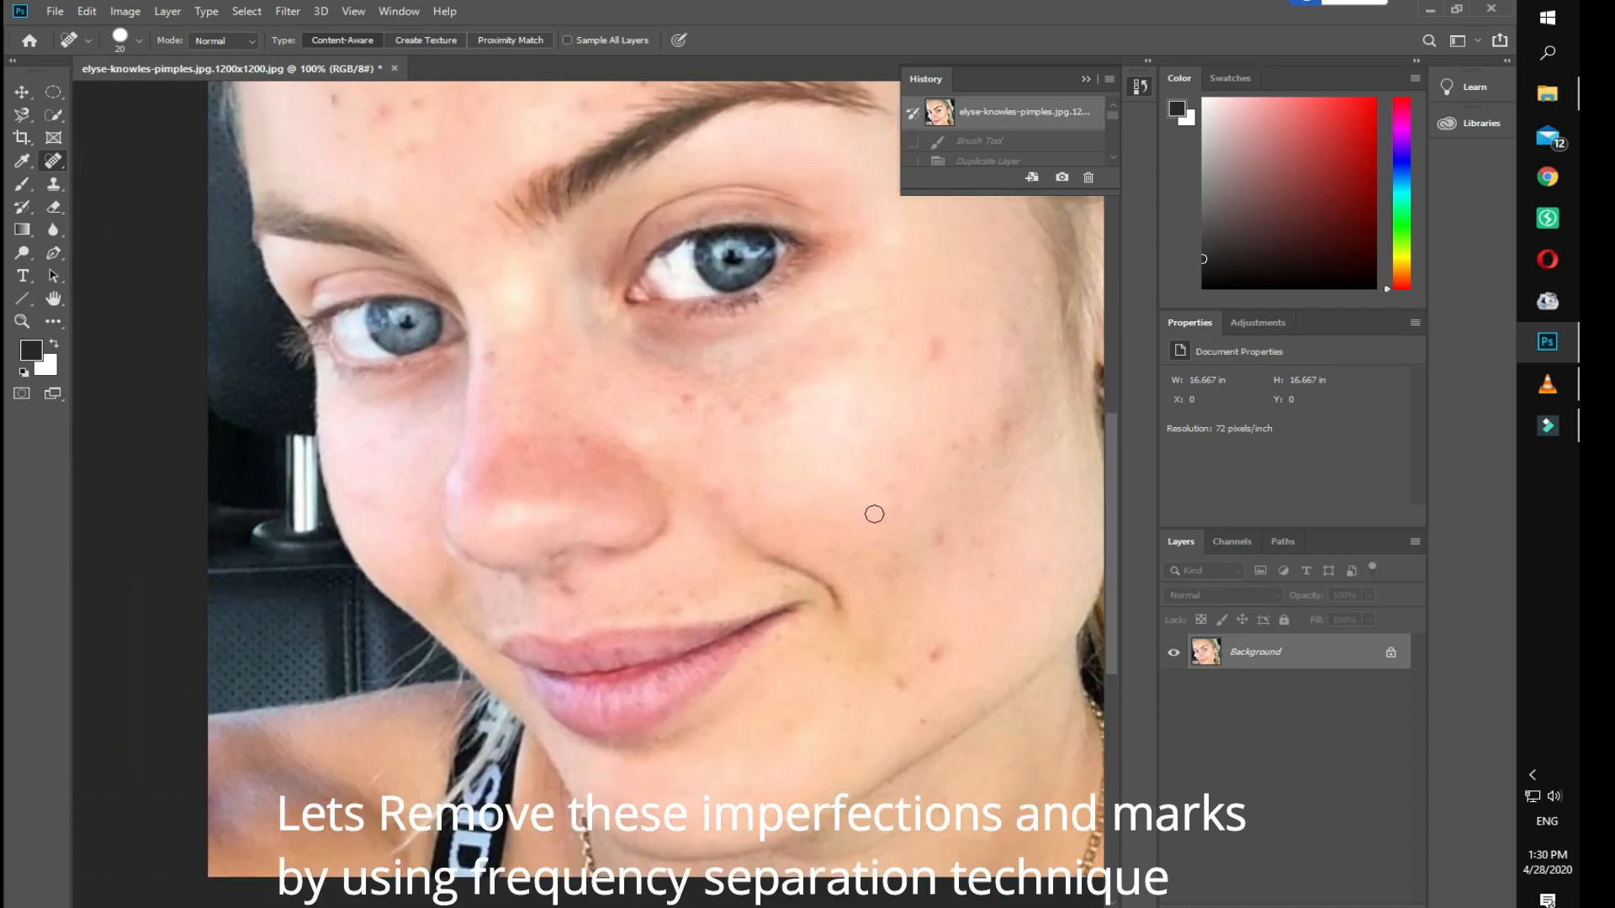
{"action": "key", "text": "ctrl+0"}
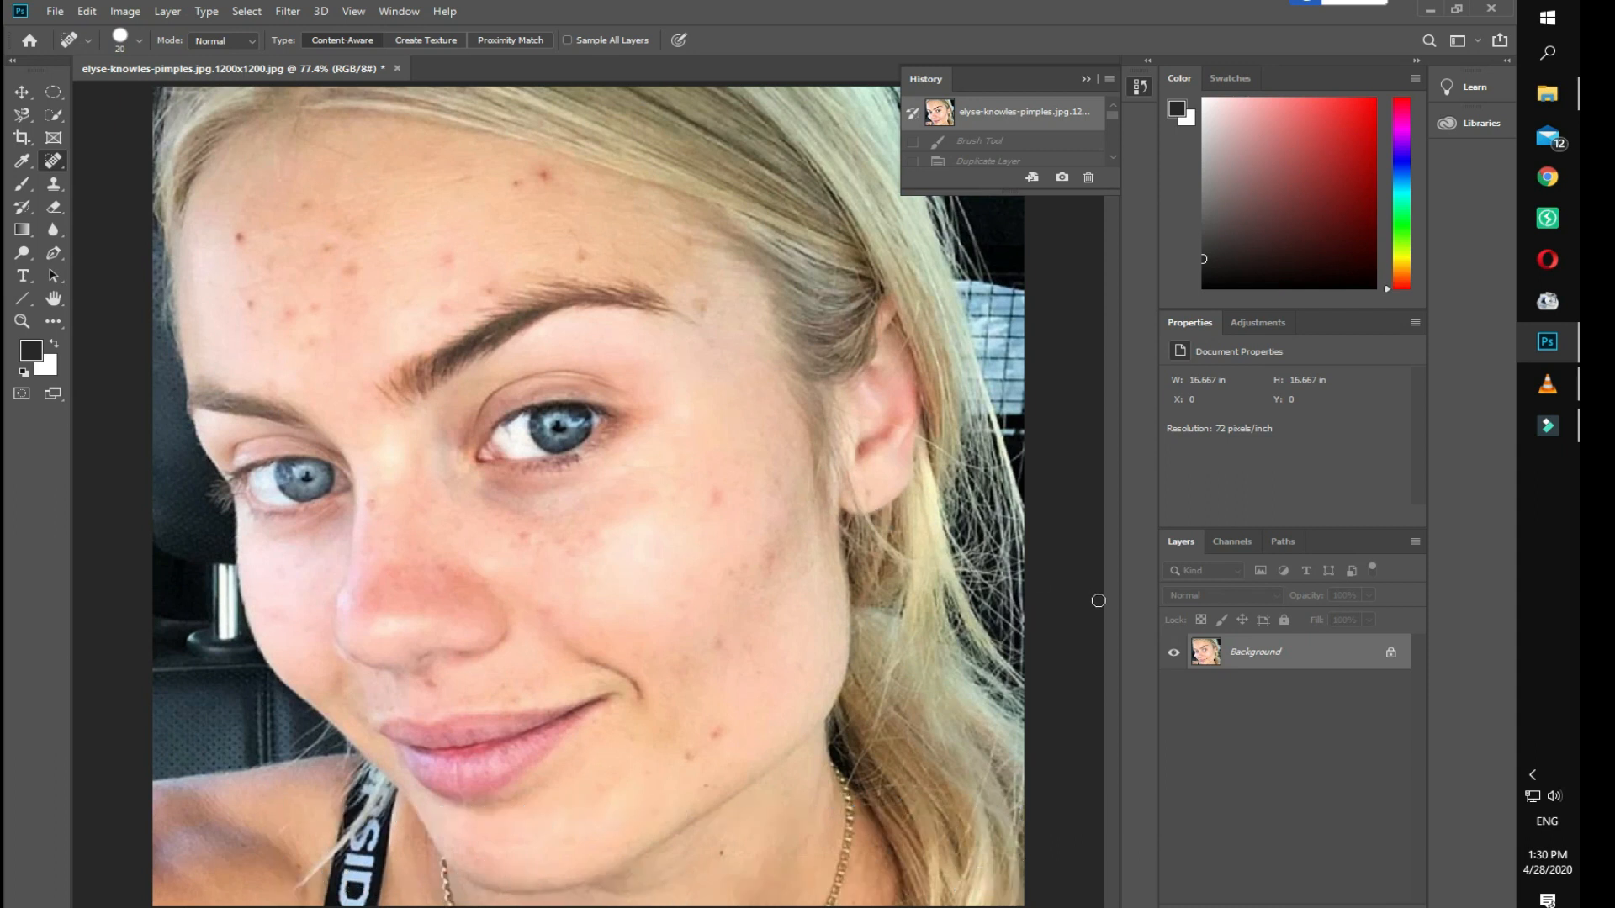
Duplicate the Background layer and name the copy "Low Frequency Color".
{"action": "right_click", "coordinate": [1246, 658]}
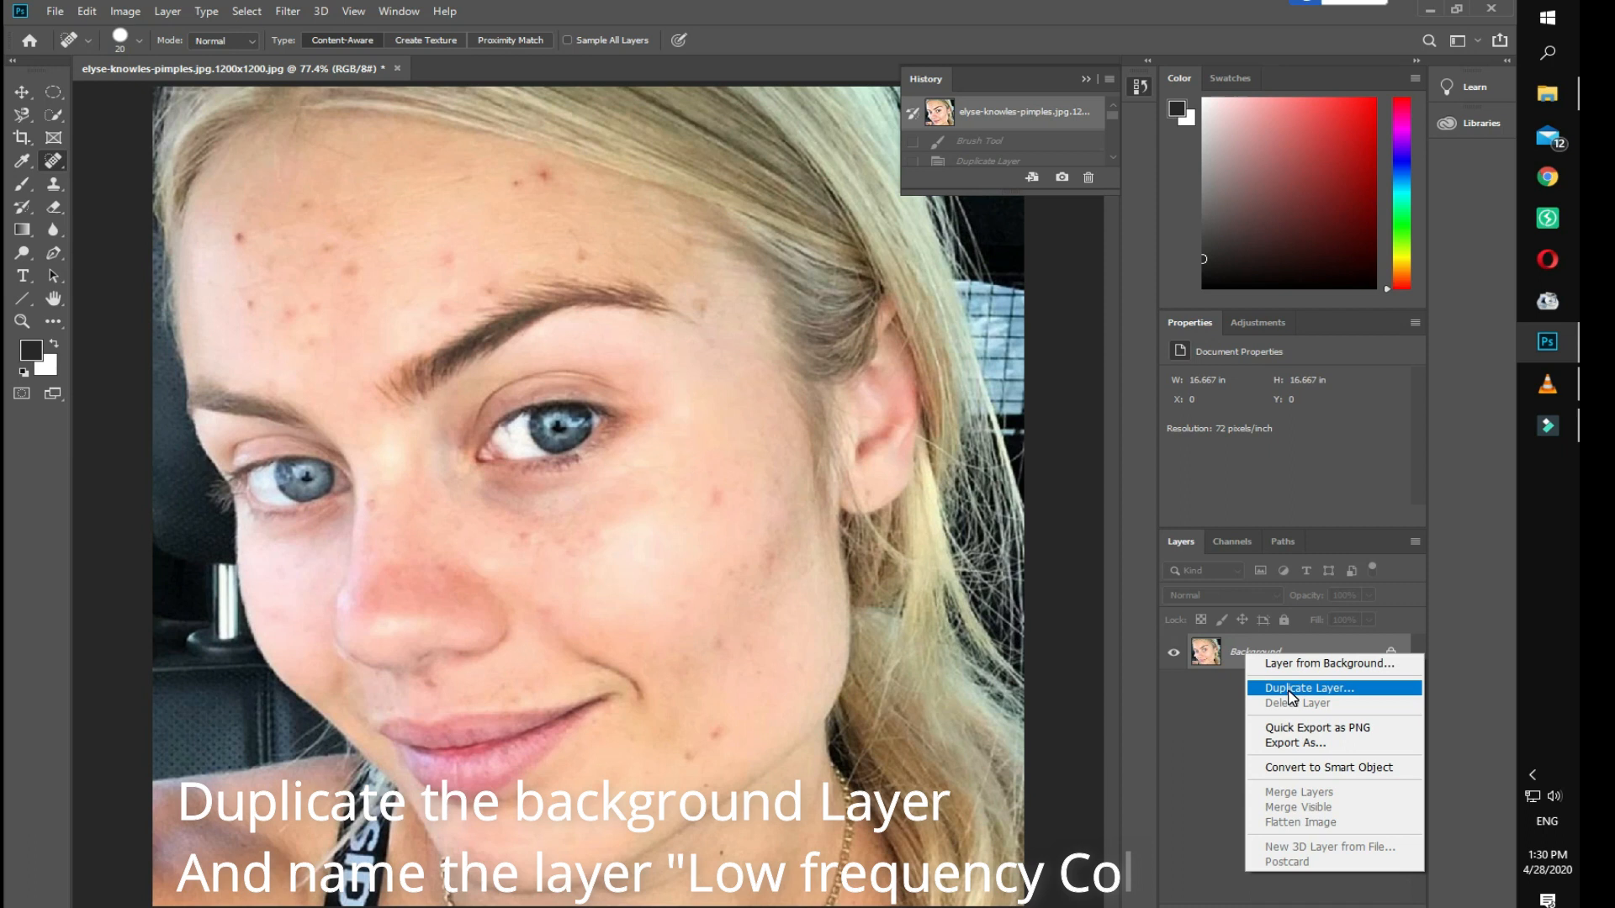
{"action": "left_click", "coordinate": [1293, 690]}
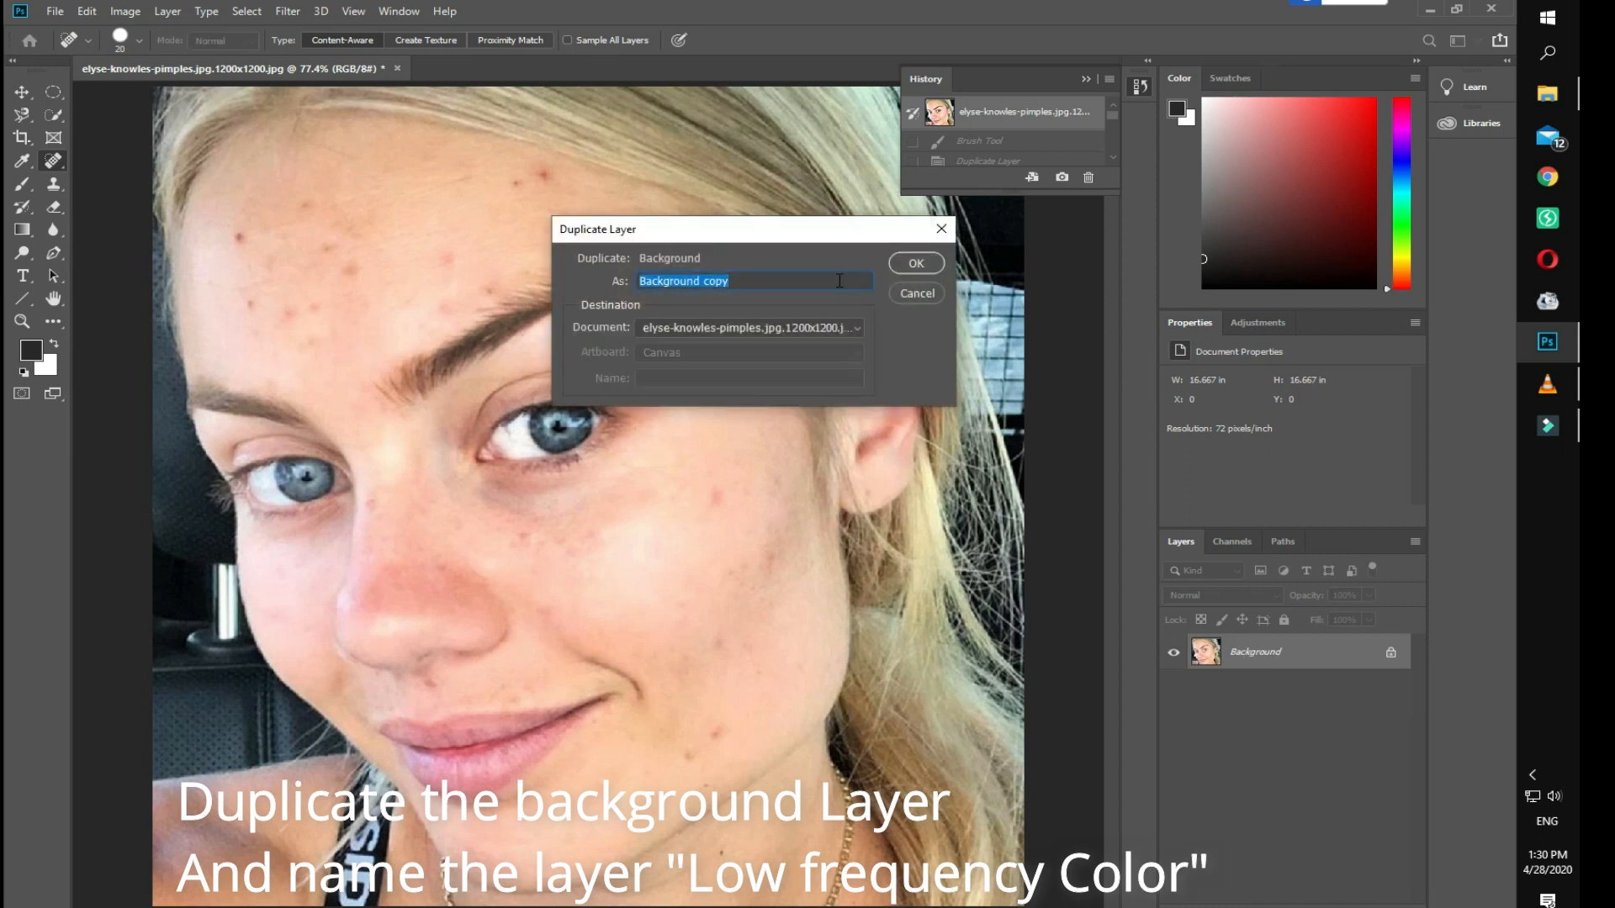
{"action": "type", "text": "Low Frequency Color"}
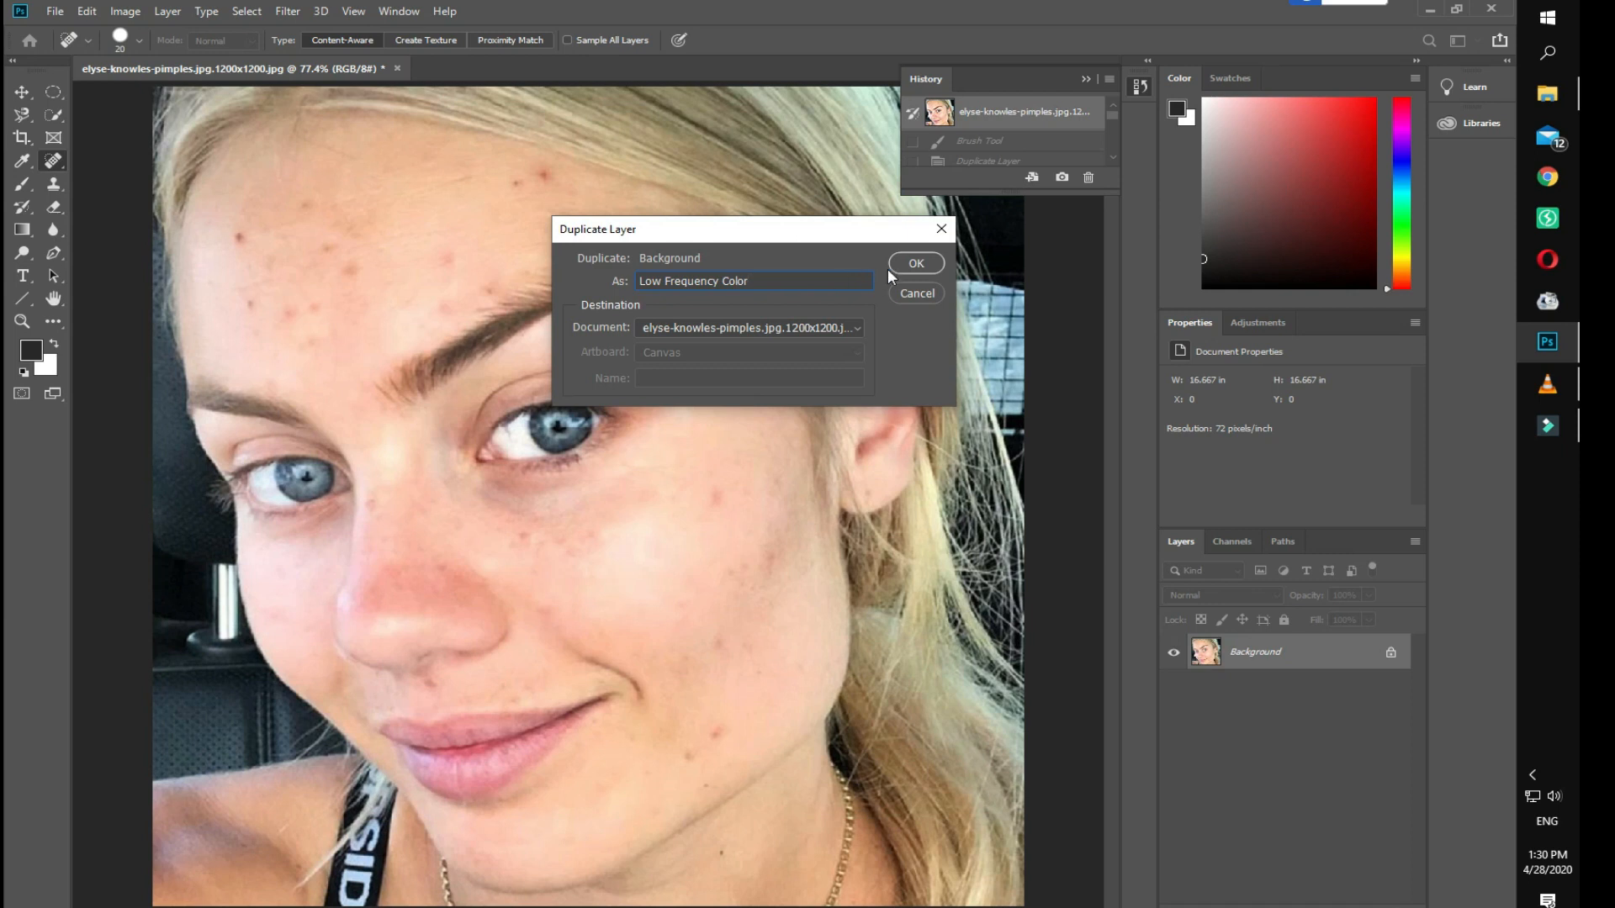
{"action": "left_click", "coordinate": [915, 263]}
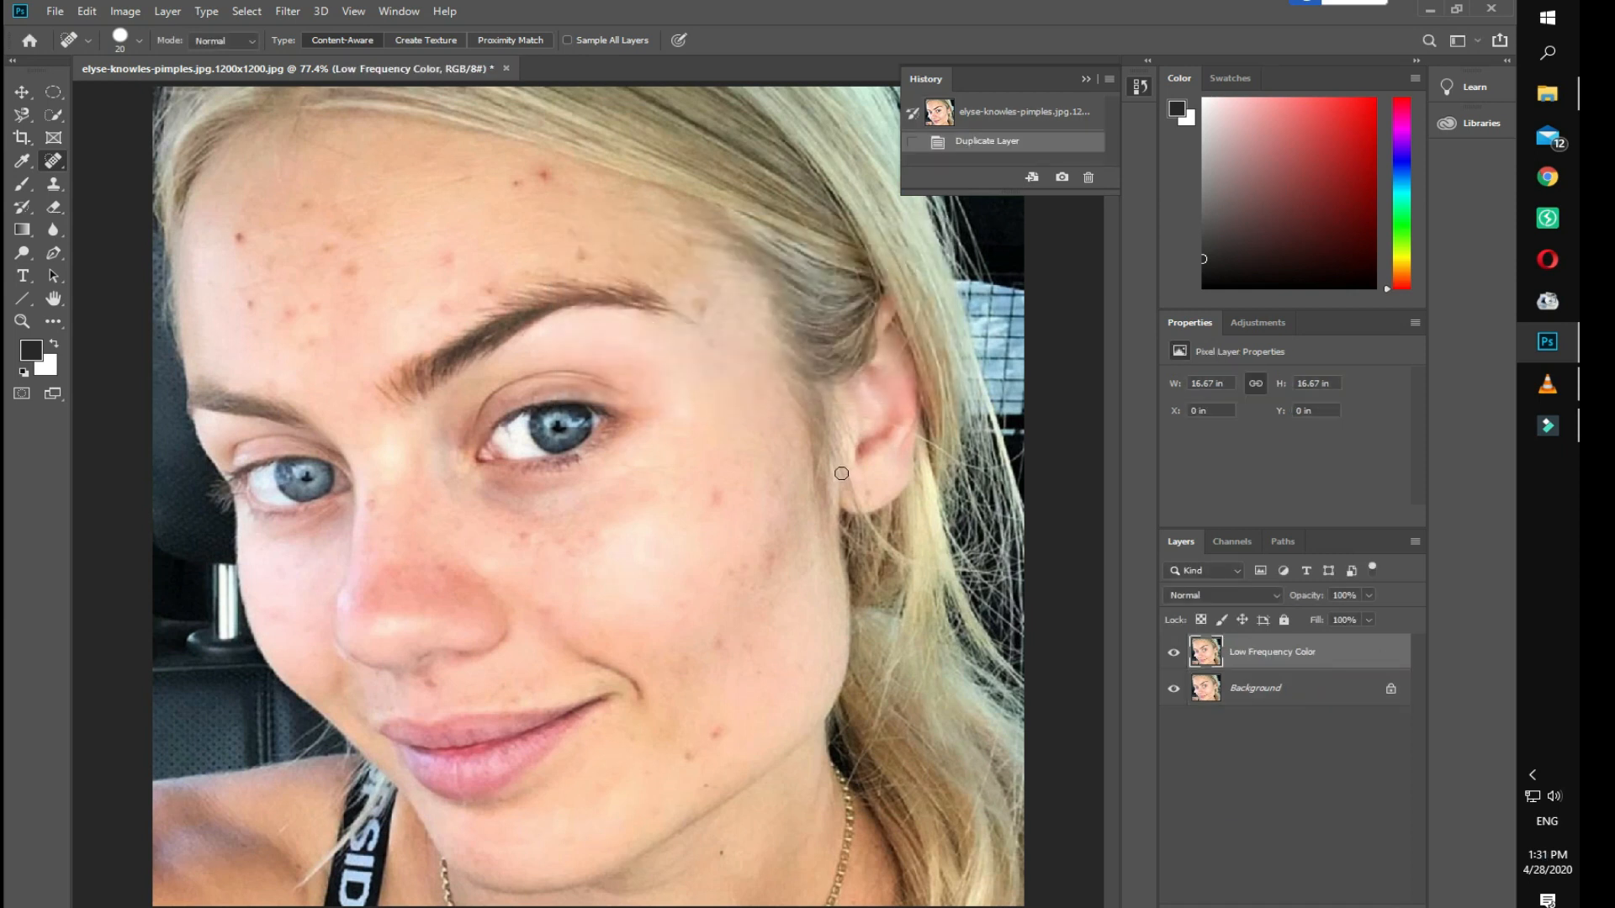
Apply a Gaussian Blur with a 5.8-pixel radius to the Low Frequency Color layer.
{"action": "left_click", "coordinate": [287, 12]}
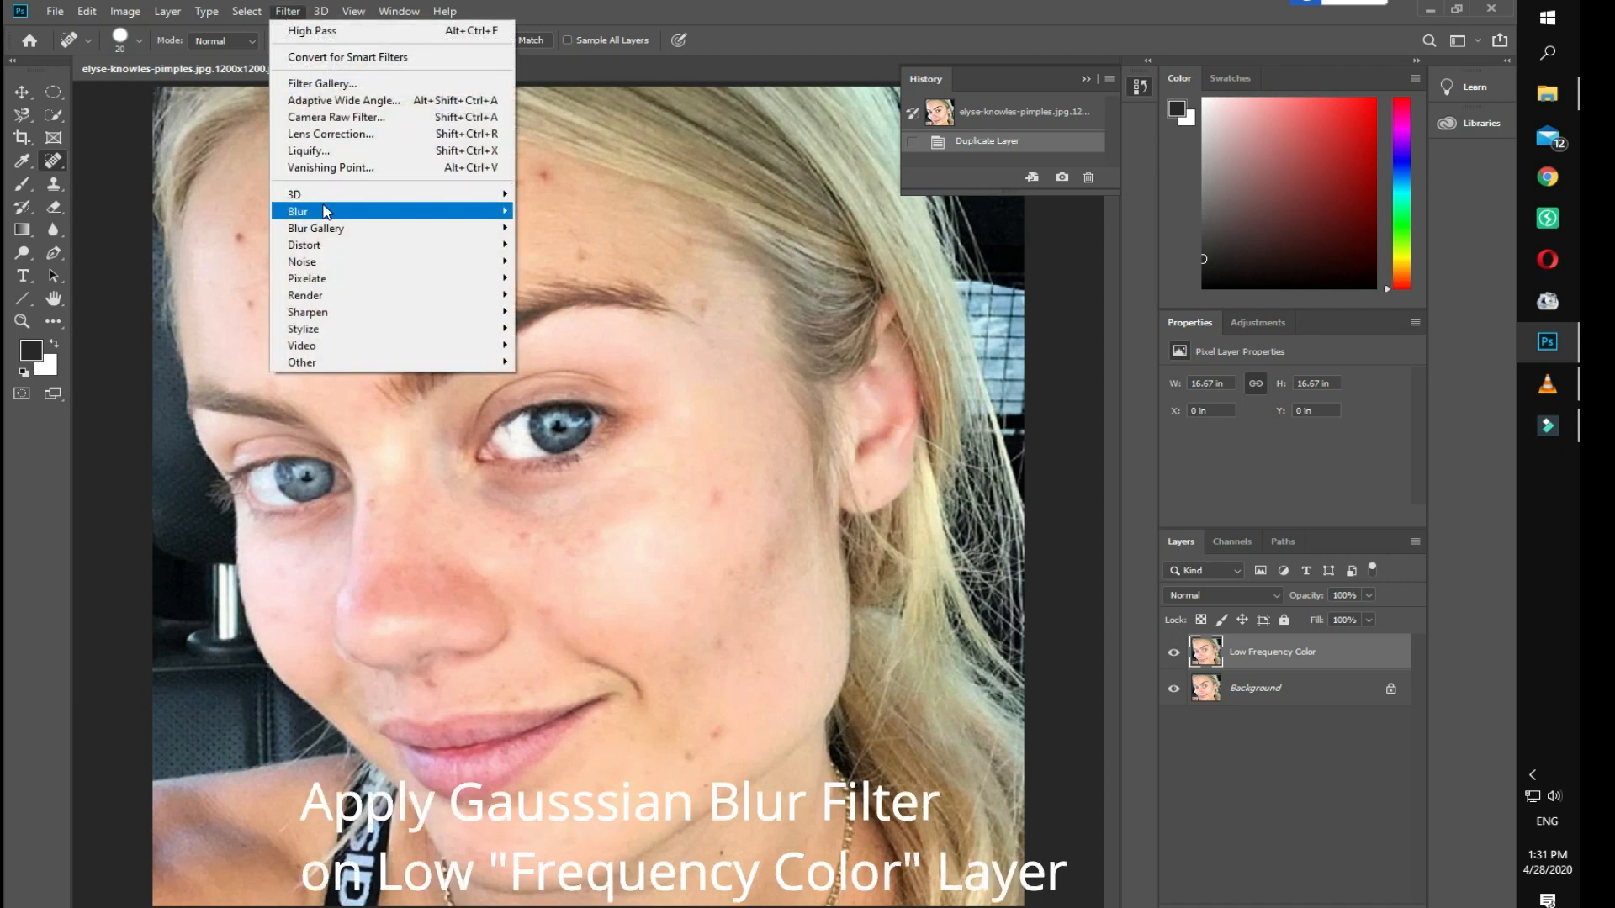
{"action": "mouse_move", "coordinate": [327, 212]}
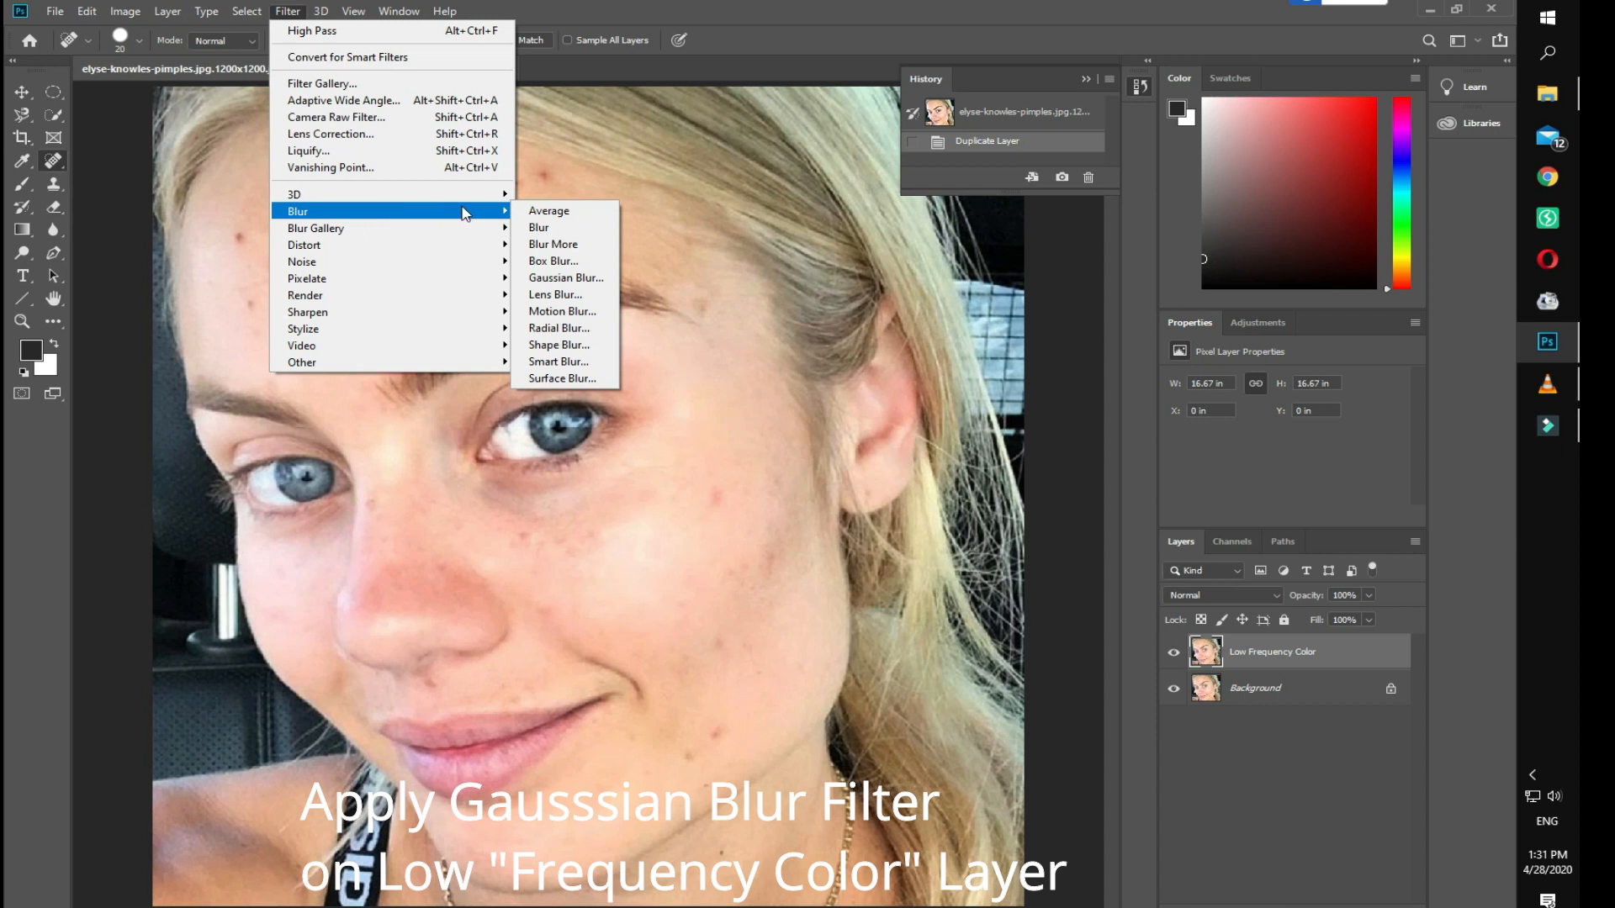
{"action": "left_click", "coordinate": [547, 278]}
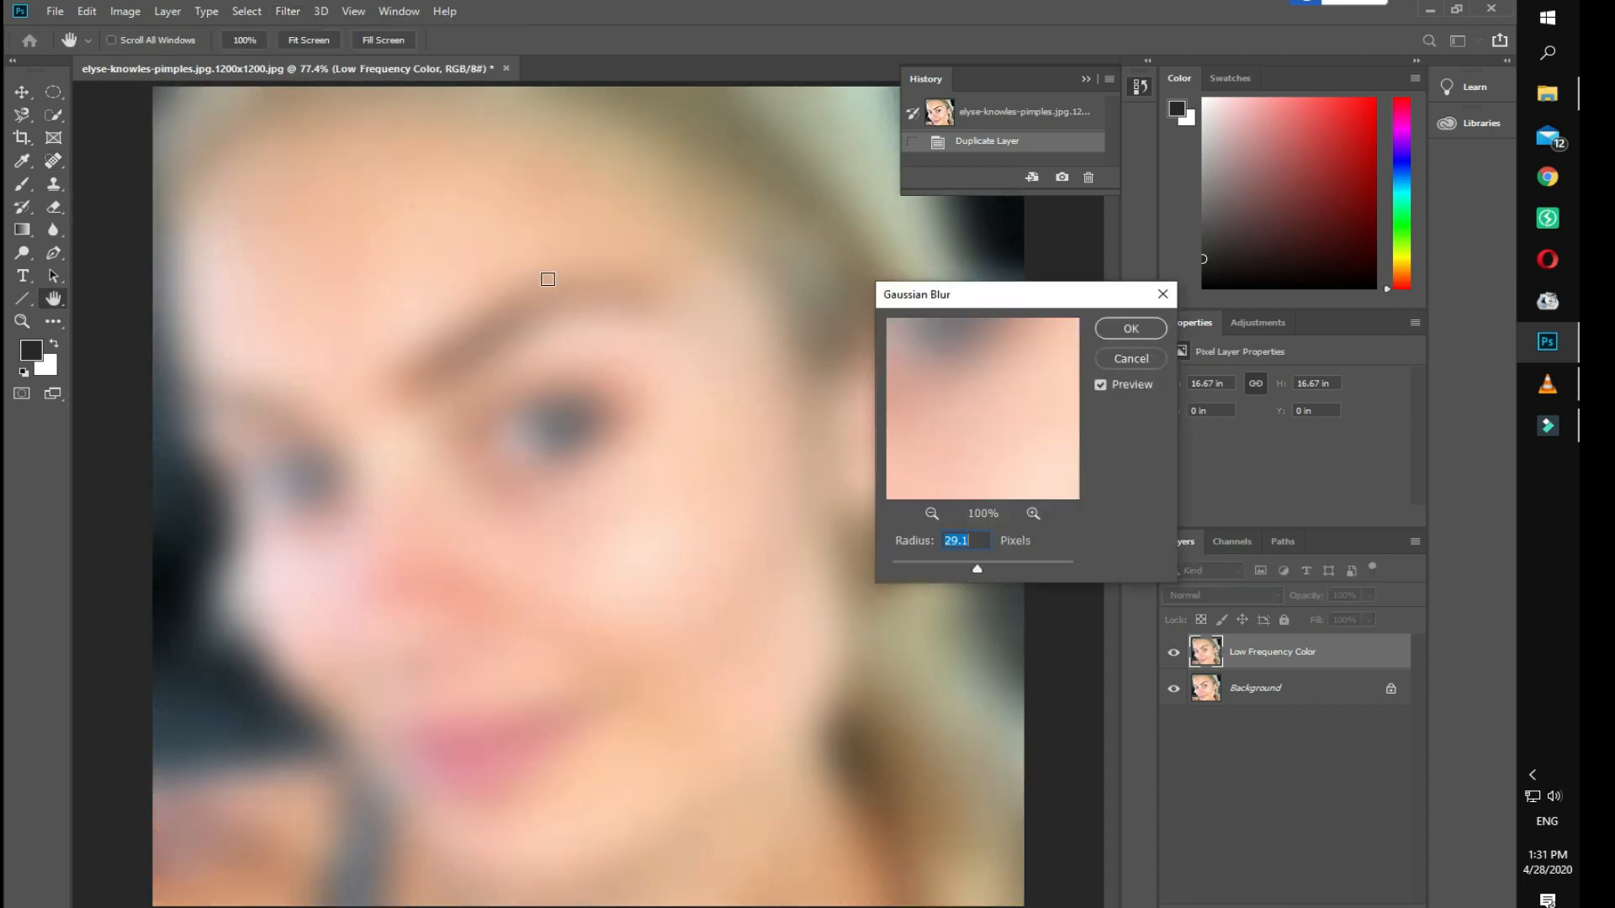
{"action": "left_click_drag", "start_coordinate": [976, 568], "coordinate": [946, 570]}
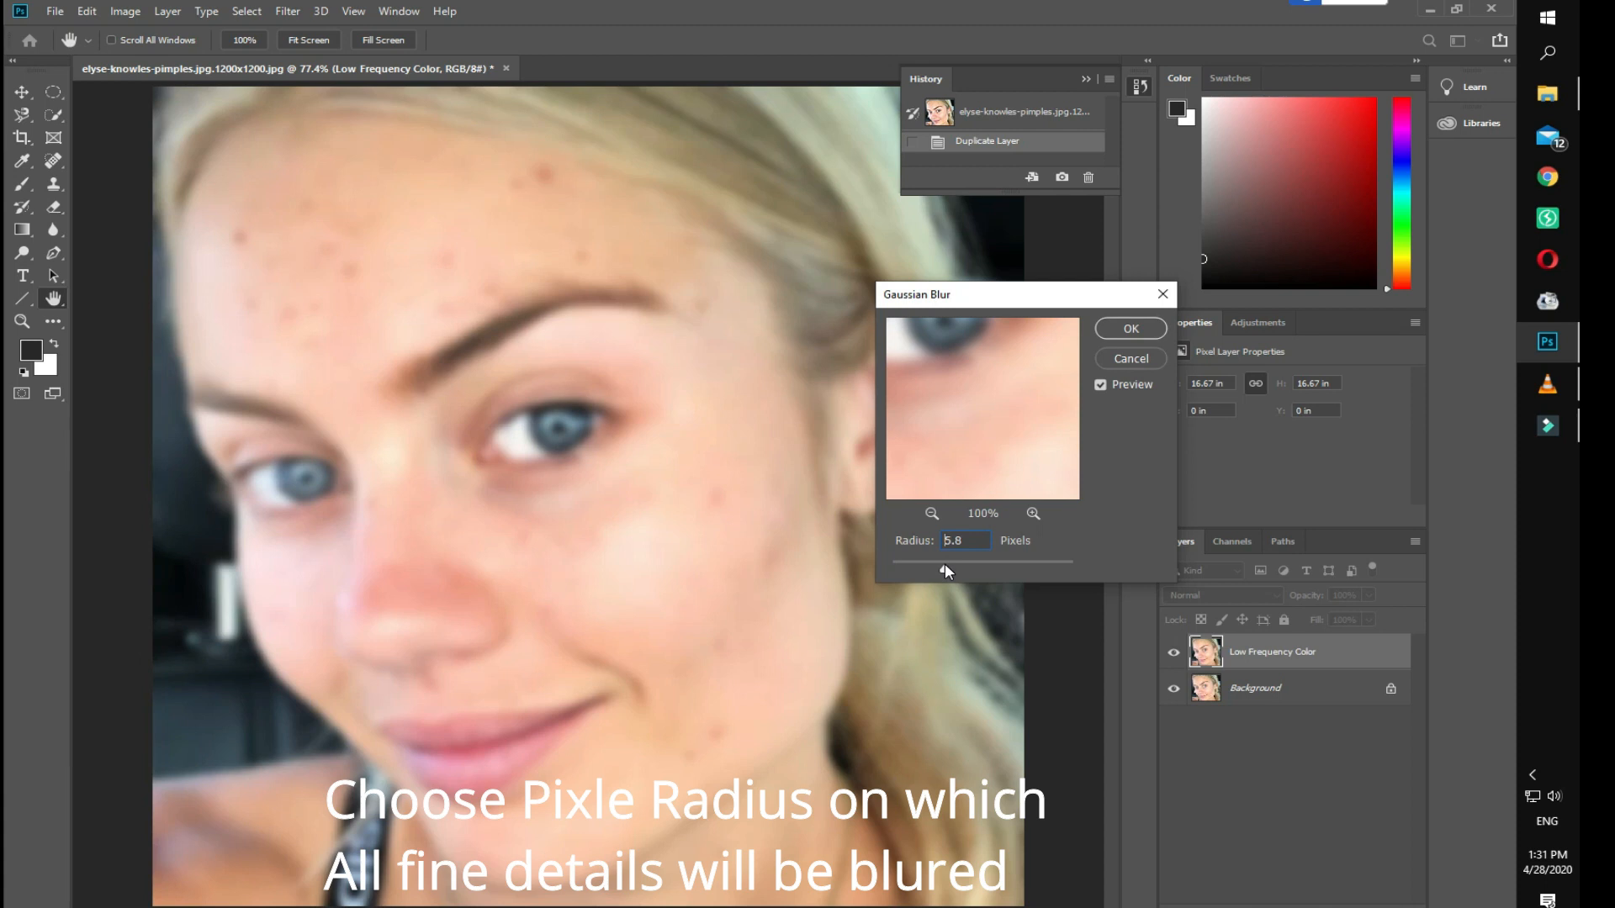
{"action": "left_click_drag", "start_coordinate": [945, 565], "coordinate": [945, 564]}
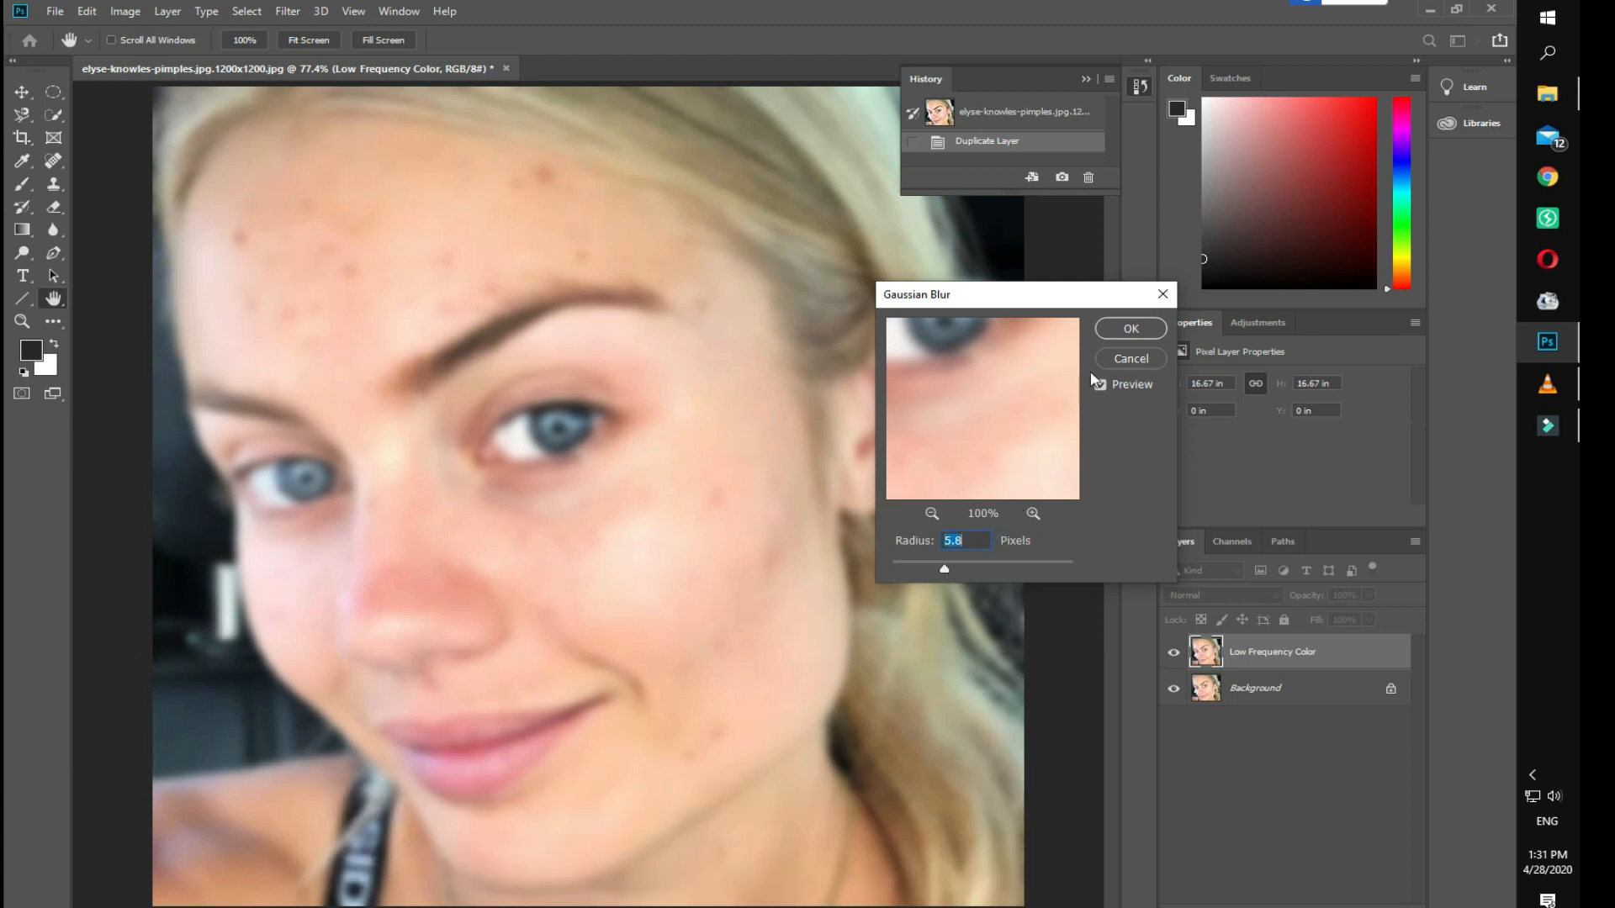
{"action": "left_click", "coordinate": [1112, 331]}
{"action": "key", "text": "j"}
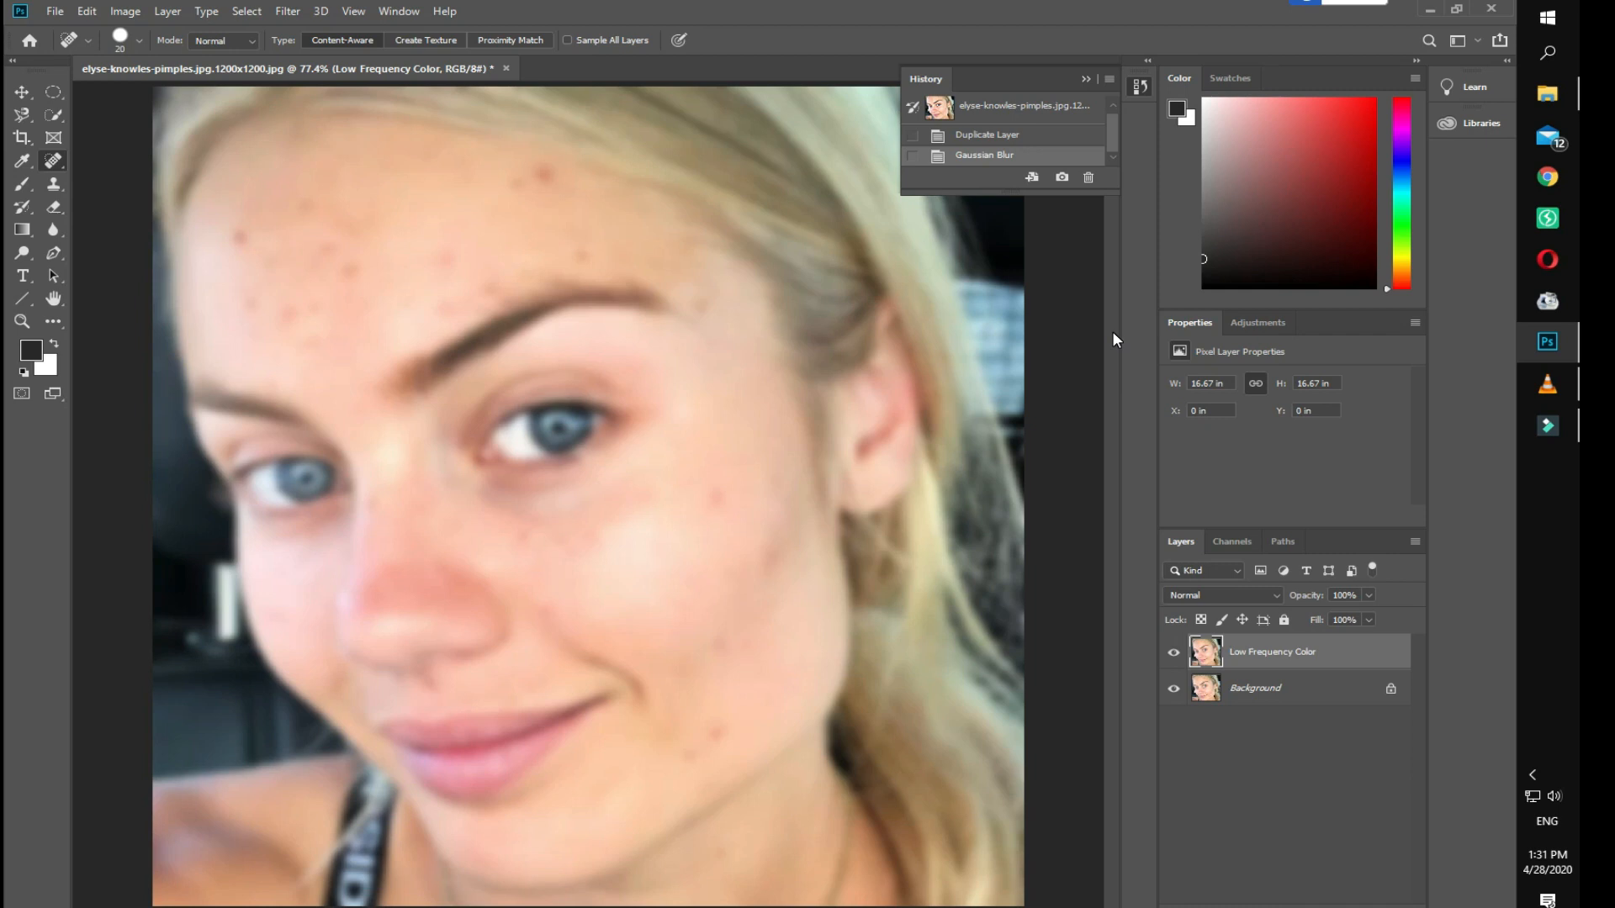
Duplicate the Background layer as "High Frequency Details" and move the copy above the Low Frequency Color layer.
{"action": "left_click", "coordinate": [1241, 696]}
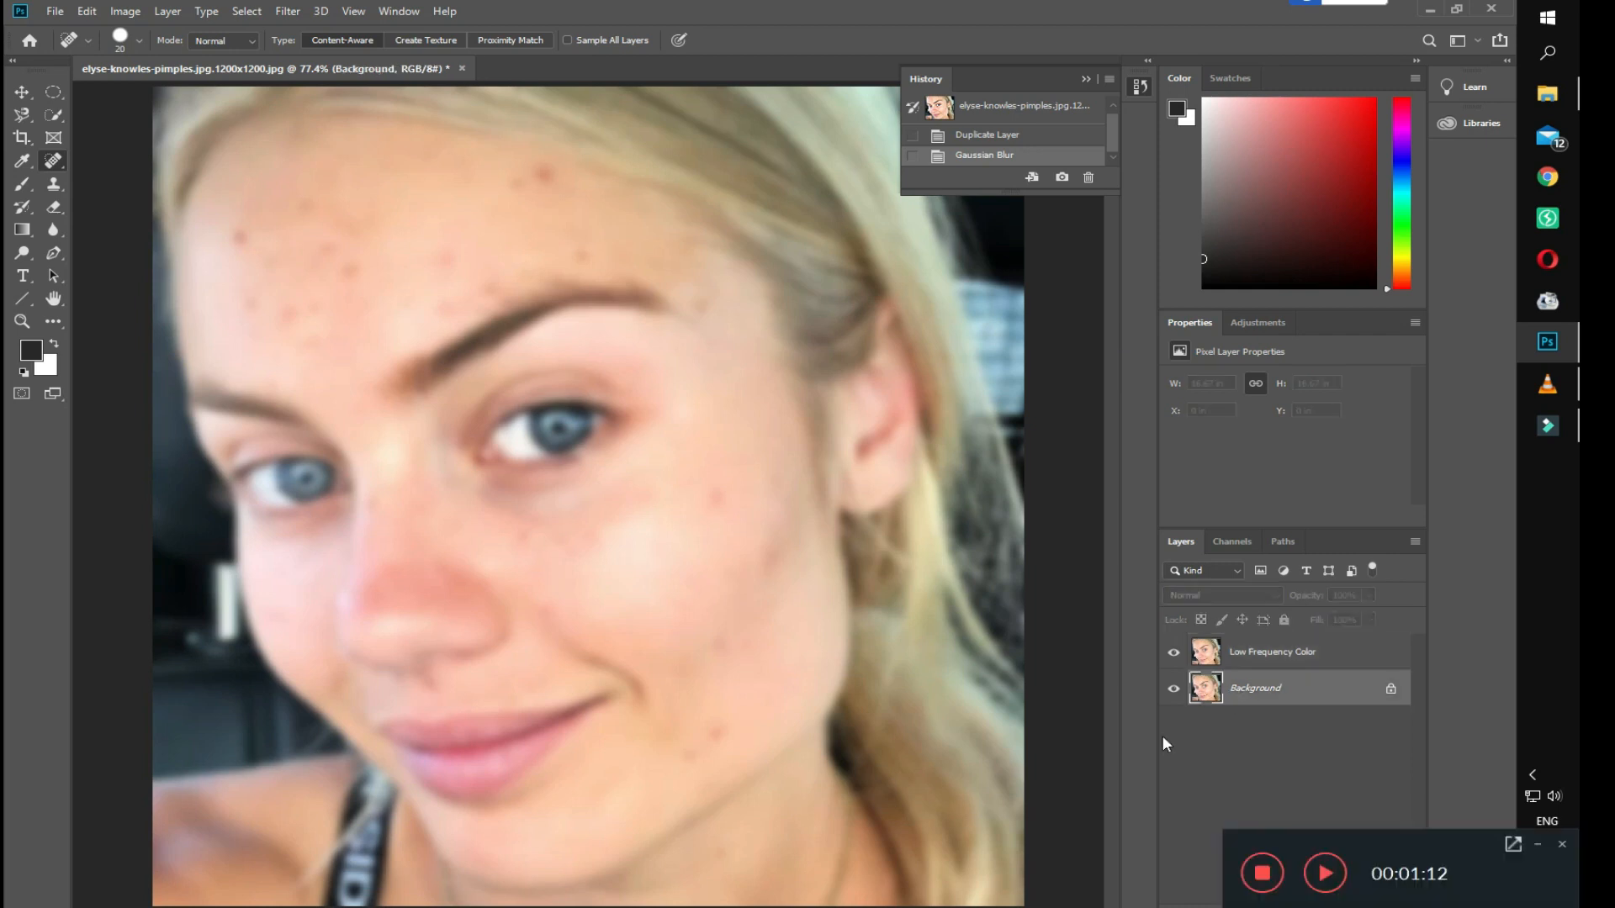
{"action": "right_click", "coordinate": [1284, 693]}
{"action": "left_click", "coordinate": [1305, 723]}
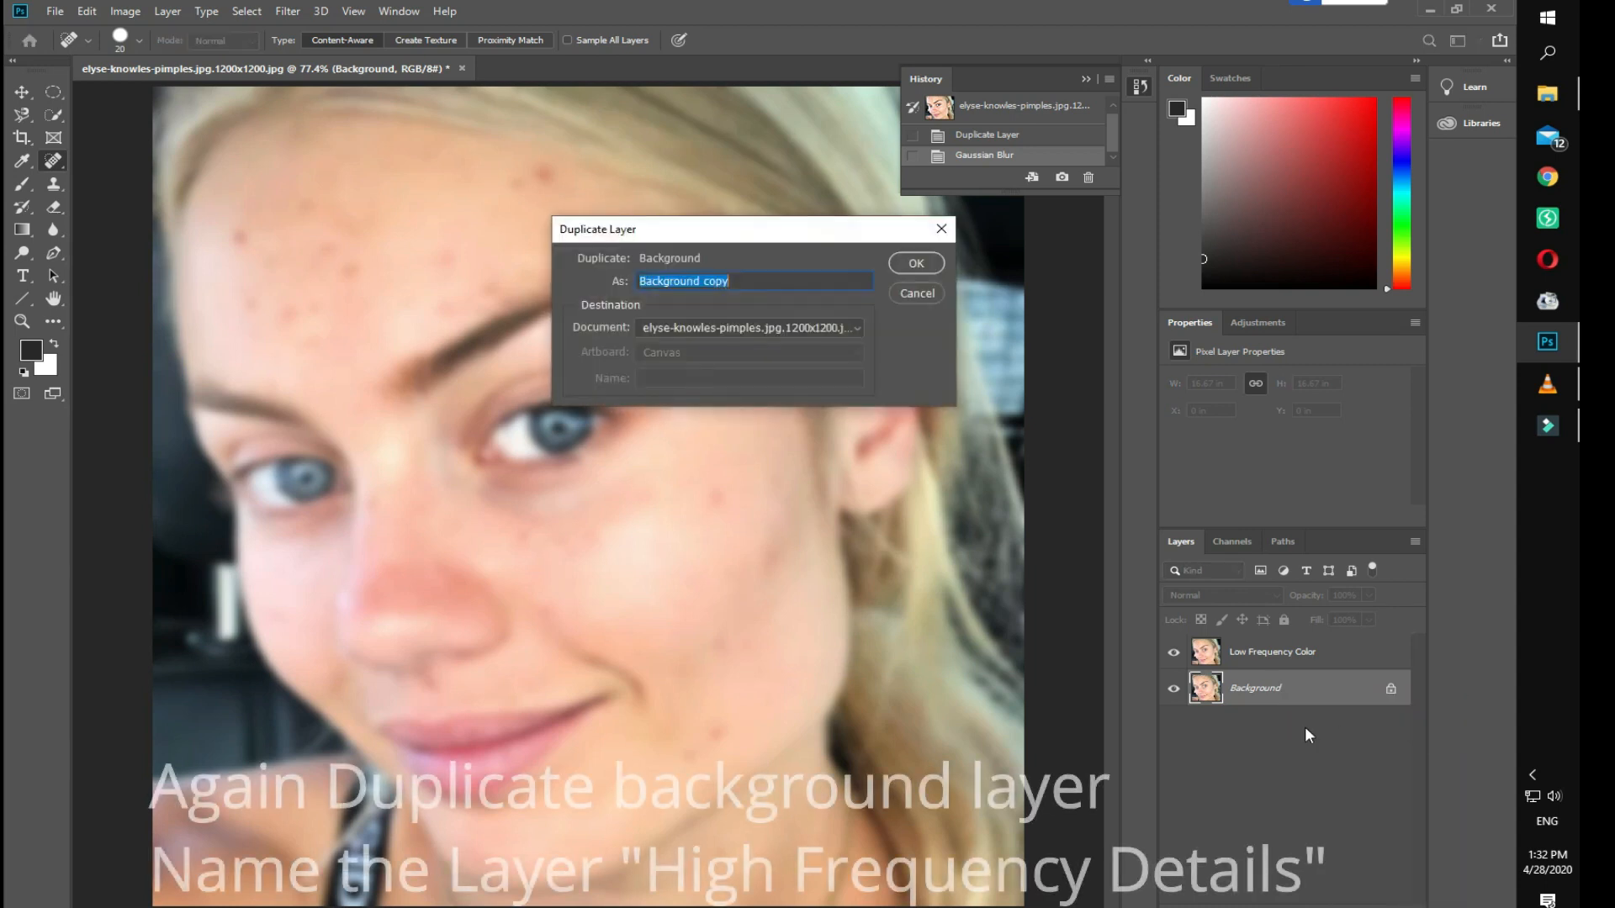
{"action": "type", "text": "High Frequ"}
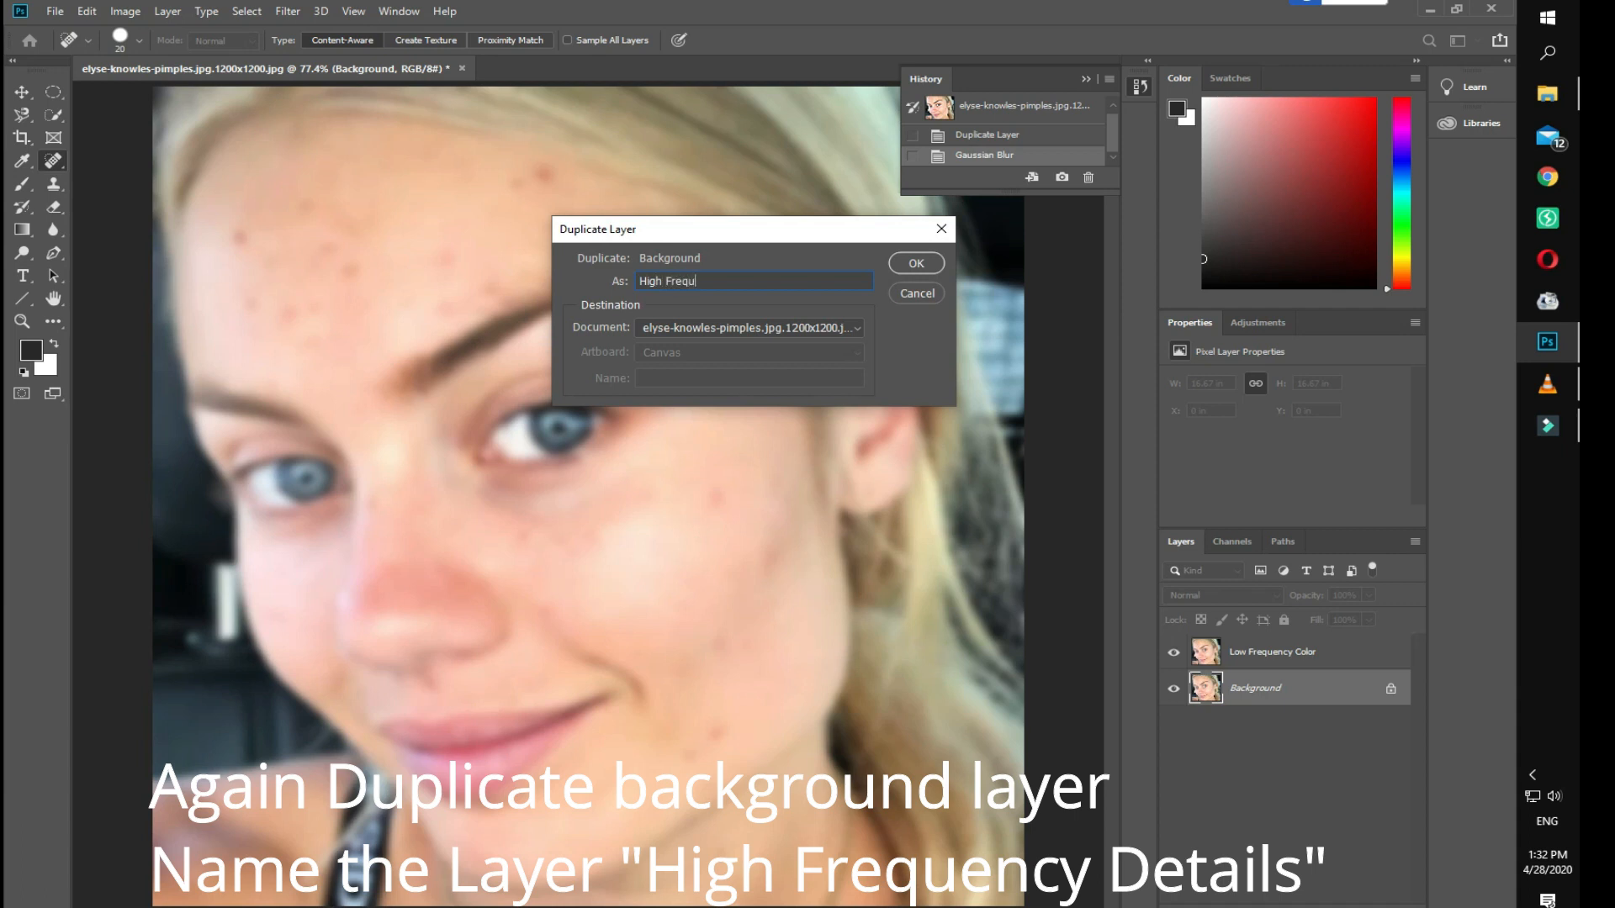
{"action": "type", "text": "ency Details"}
{"action": "left_click", "coordinate": [916, 263]}
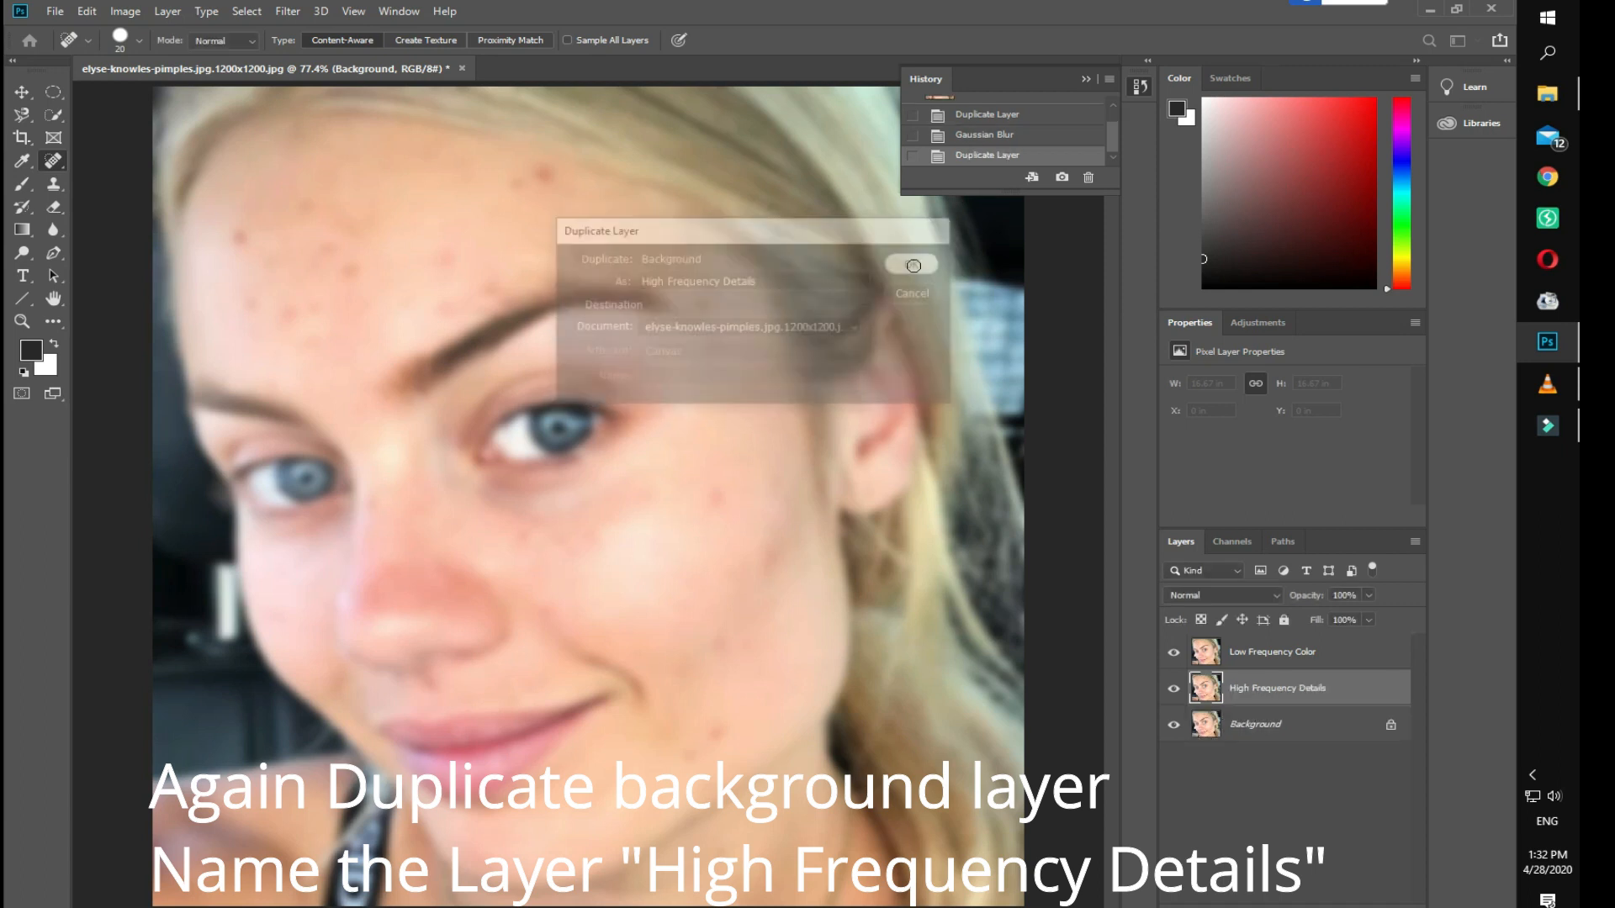
{"action": "left_click_drag", "start_coordinate": [1283, 689], "coordinate": [1275, 639]}
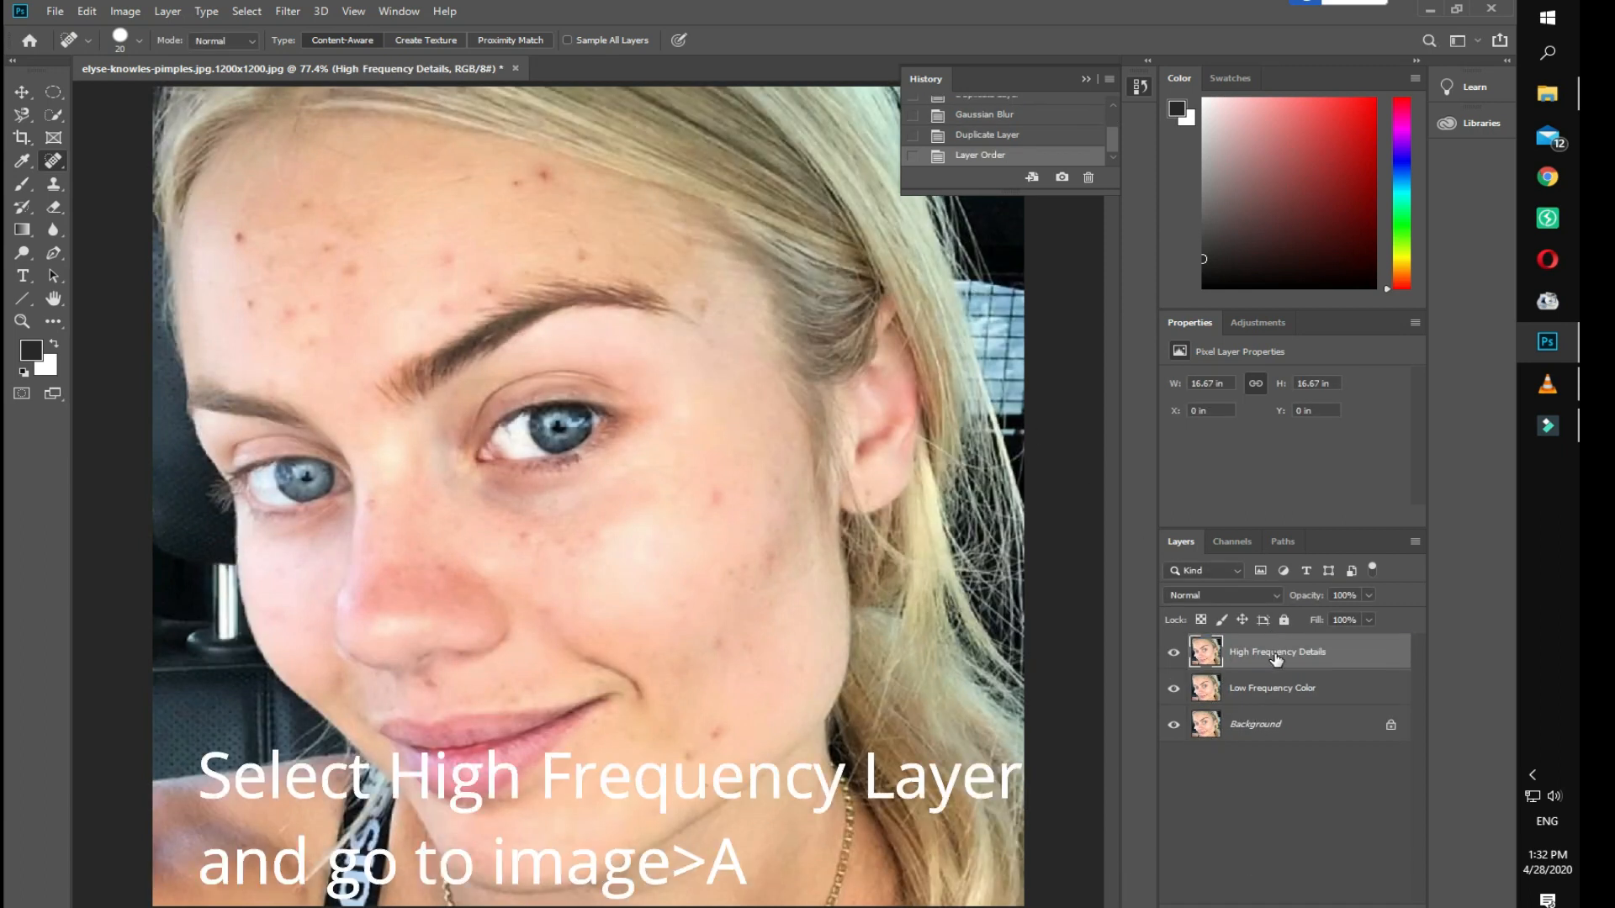
Set up Apply Image on the High Frequency Details layer with source layer Low Frequency Color, channel RGB and Subtract blending.
{"action": "left_click", "coordinate": [126, 12]}
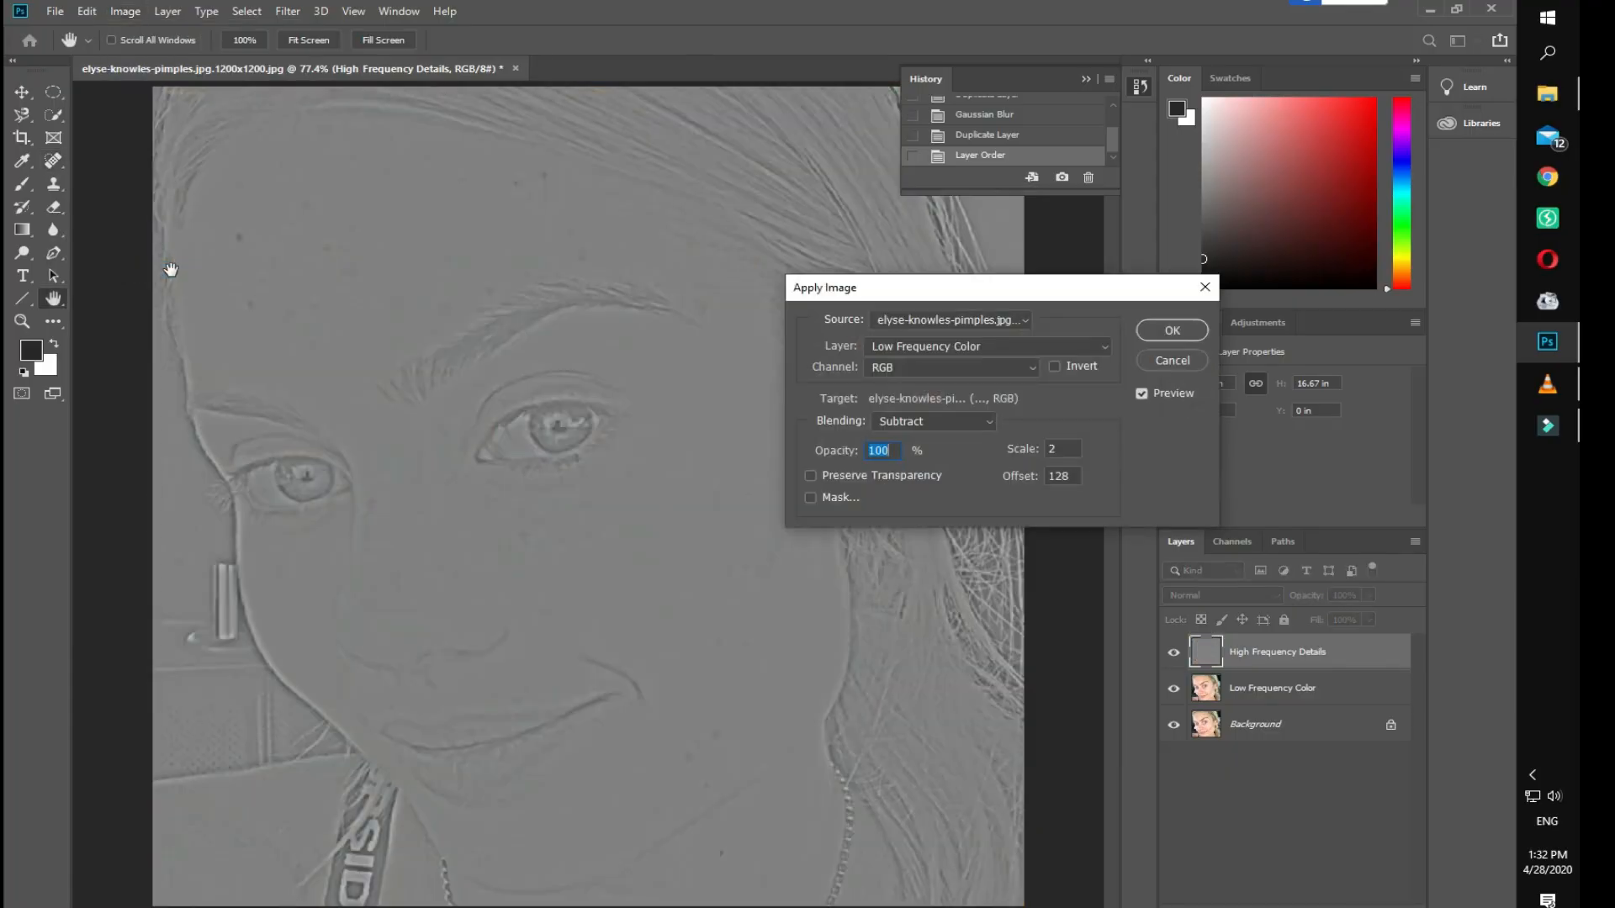
{"action": "left_click_drag", "start_coordinate": [893, 287], "coordinate": [948, 285]}
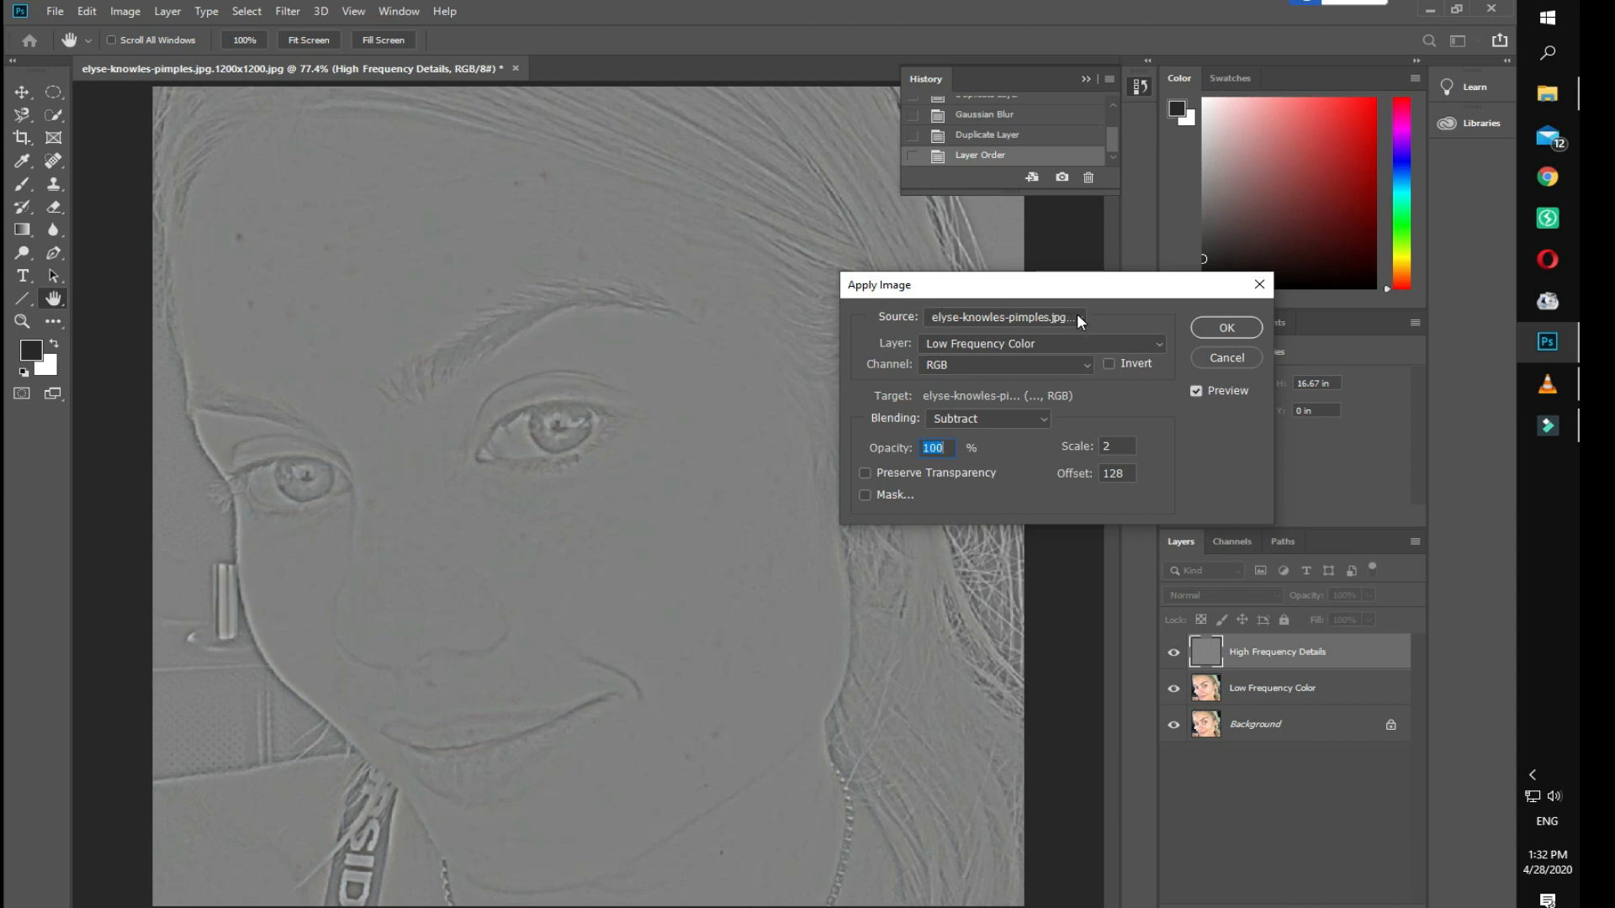
{"action": "left_click", "coordinate": [1011, 343]}
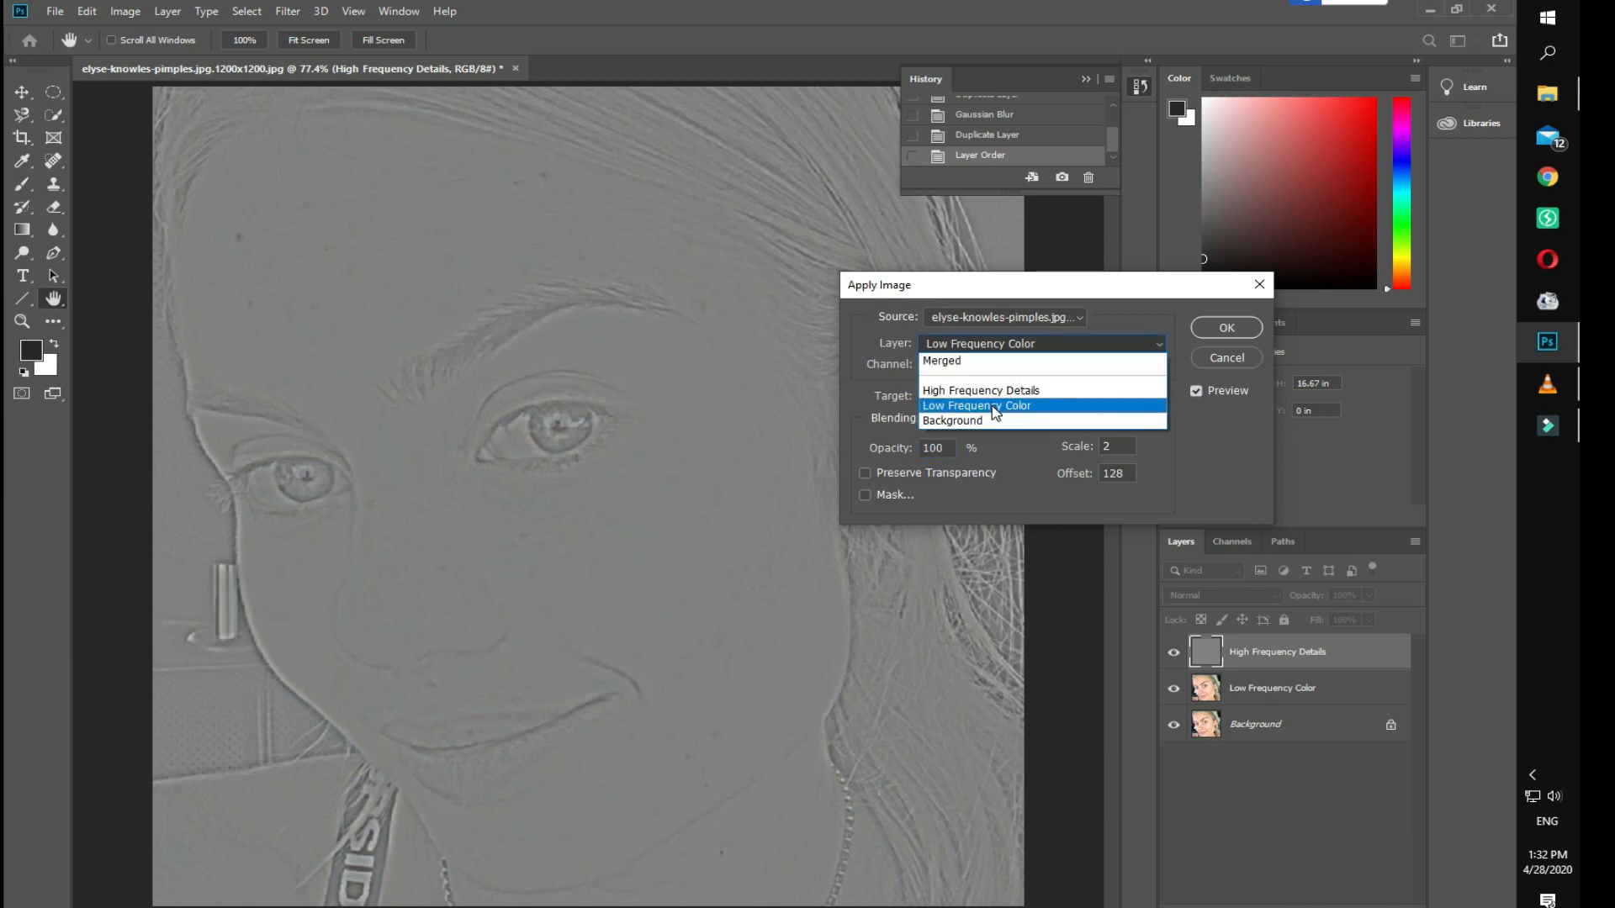
{"action": "left_click", "coordinate": [994, 408]}
{"action": "left_click", "coordinate": [987, 361]}
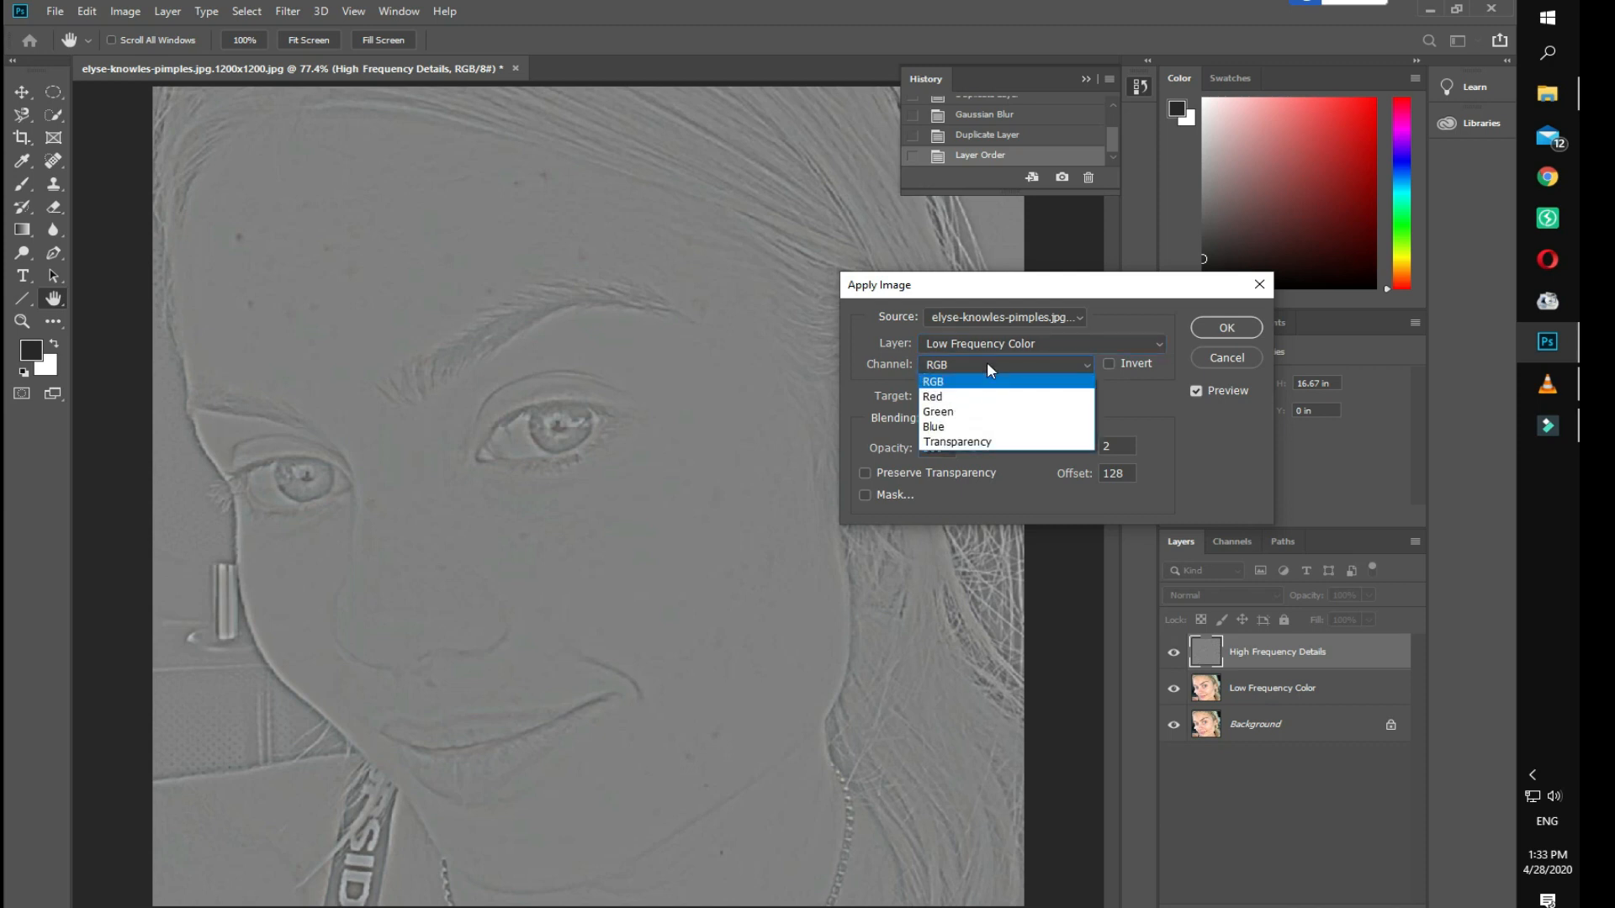
{"action": "left_click", "coordinate": [958, 382]}
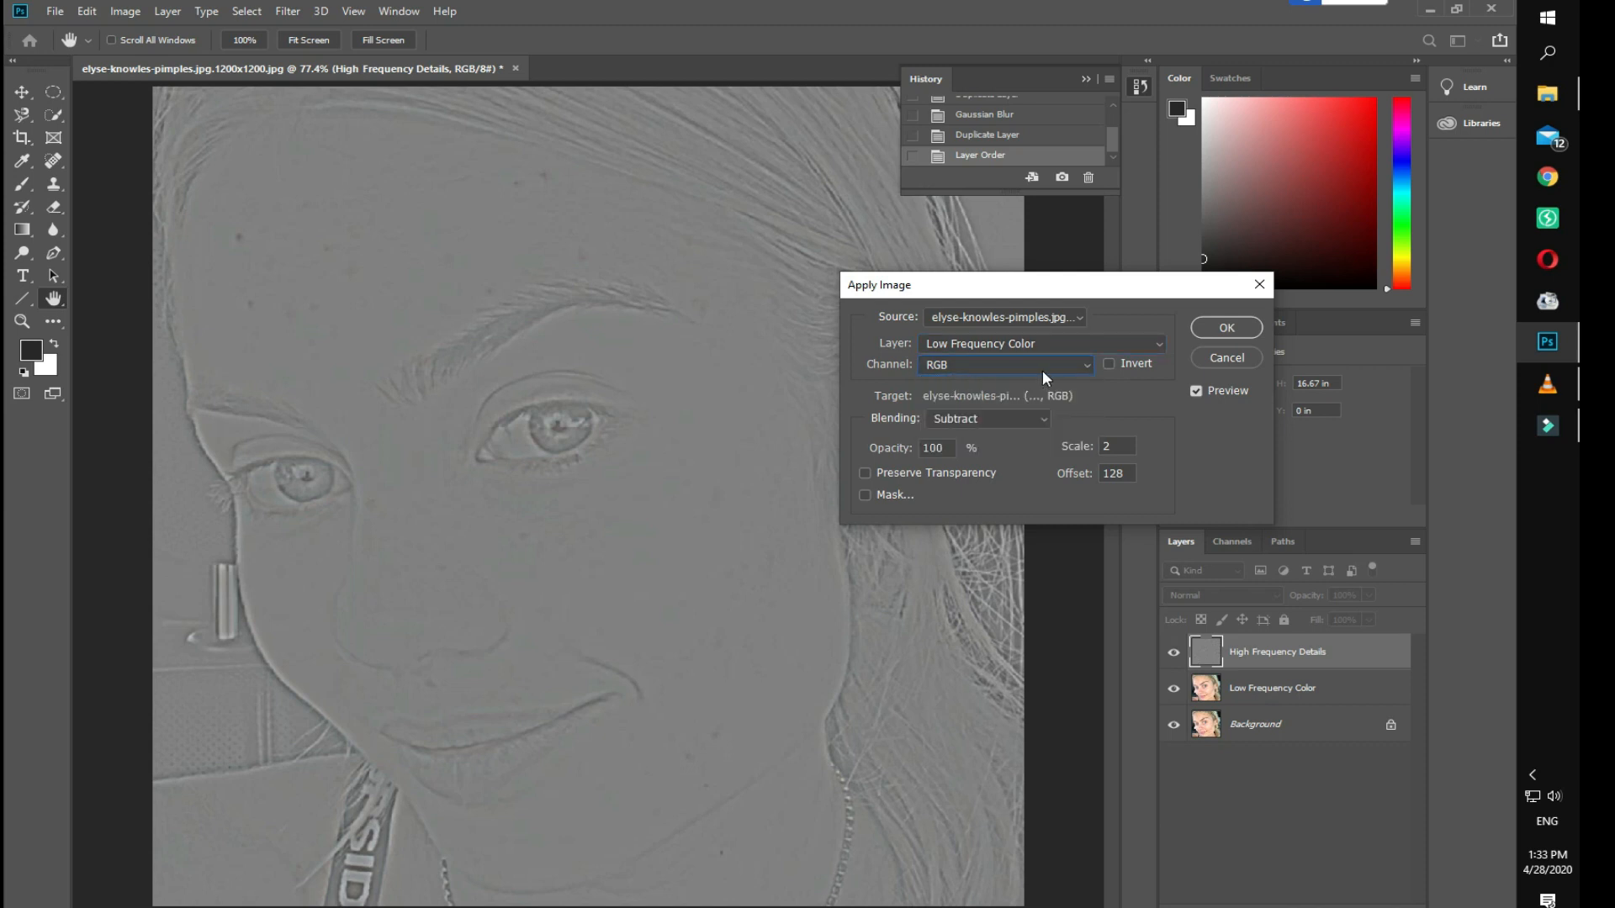
{"action": "left_click", "coordinate": [967, 419]}
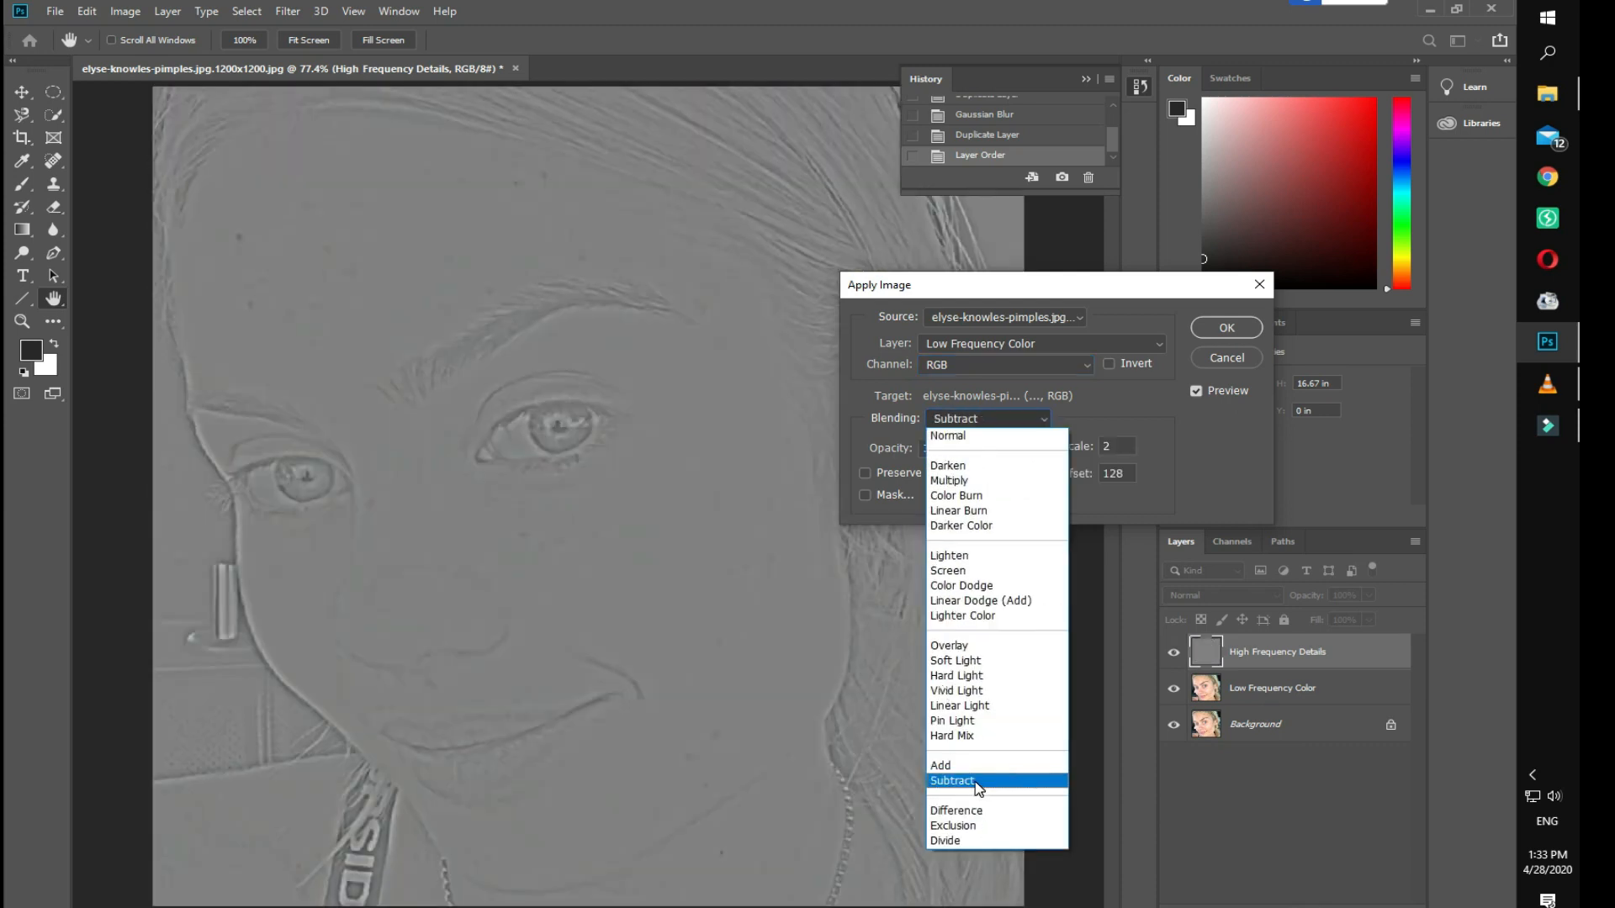
{"action": "left_click", "coordinate": [977, 782]}
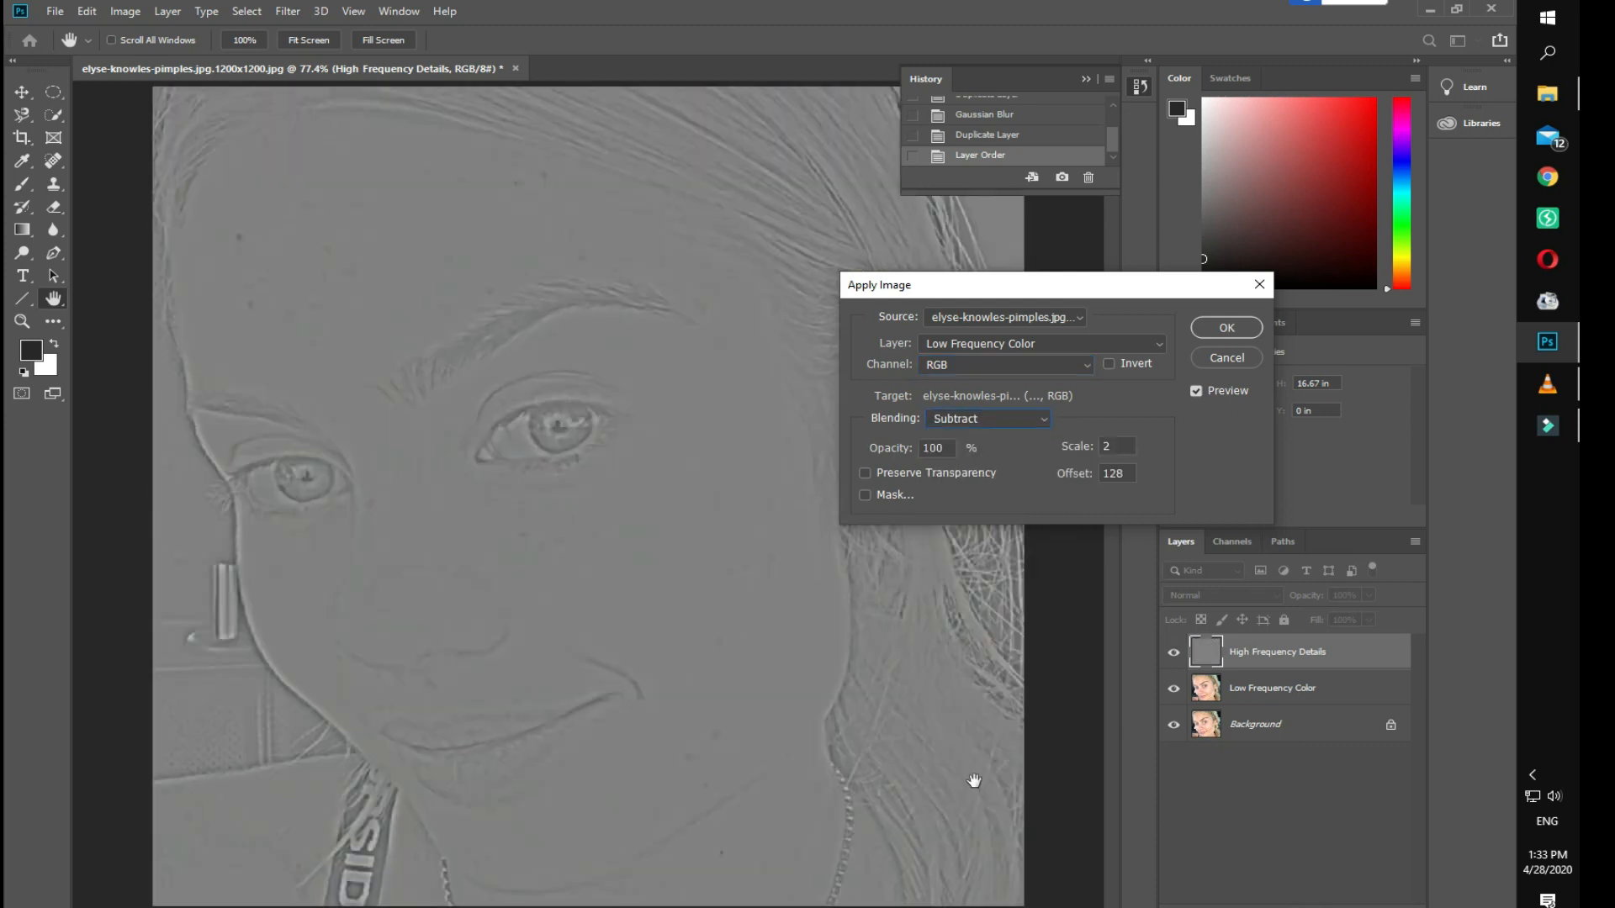
Apply the image subtraction at 100% opacity with scale 2 and offset 128.
{"action": "double_click", "coordinate": [933, 448]}
{"action": "left_click", "coordinate": [943, 450]}
{"action": "double_click", "coordinate": [1133, 474]}
{"action": "left_click", "coordinate": [1226, 328]}
{"action": "key", "text": "j"}
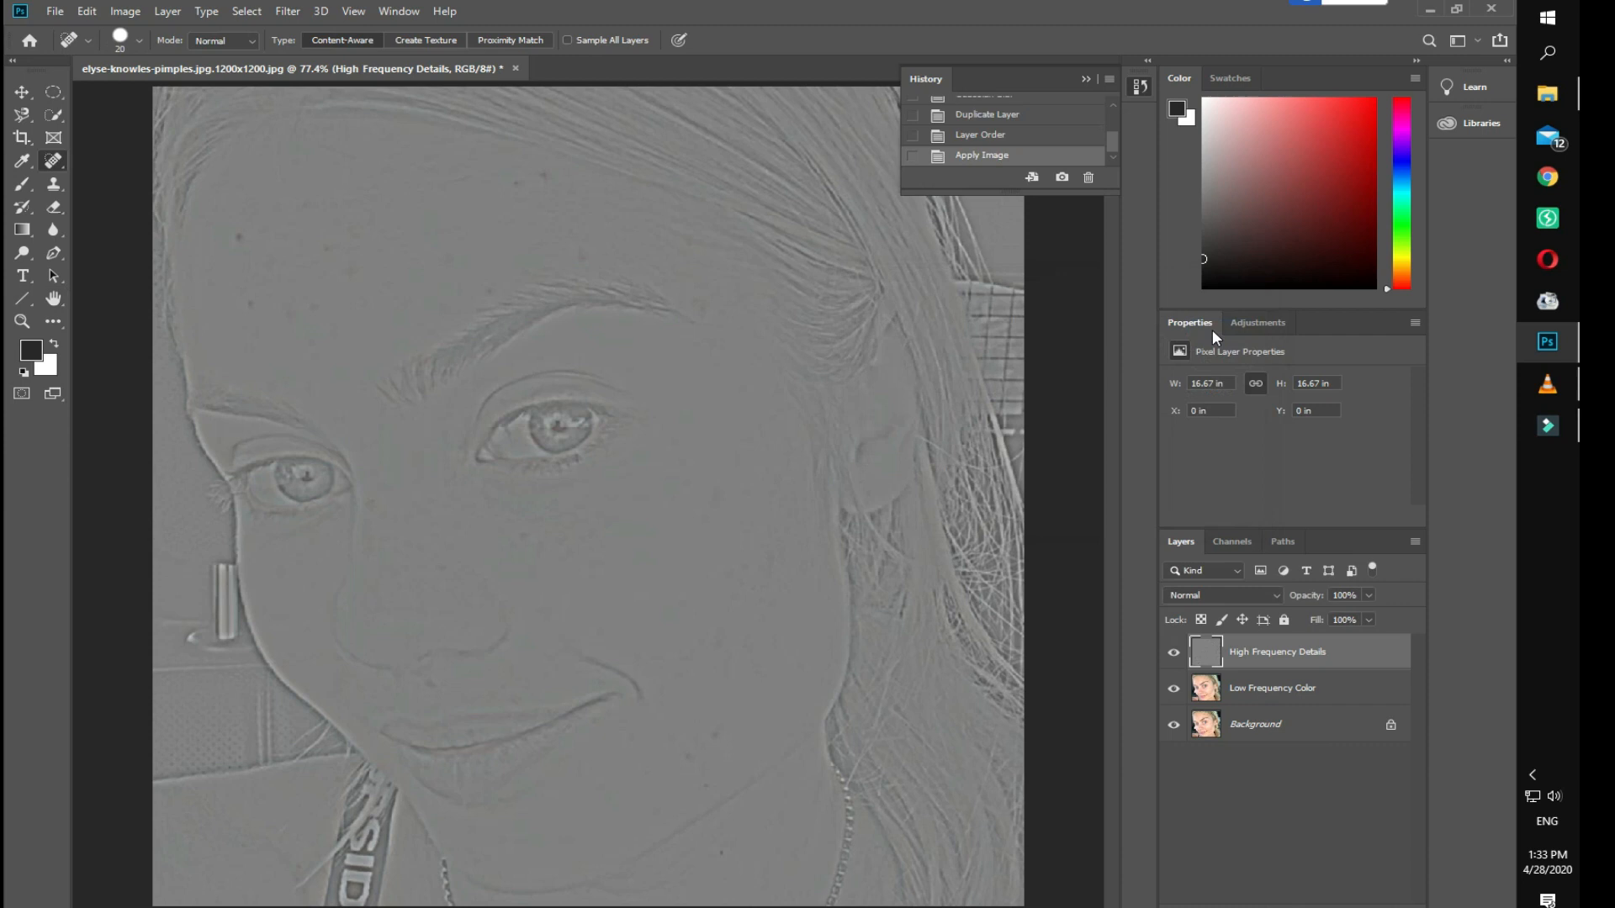
Set the High Frequency Details layer's blending mode to Vivid Light.
{"action": "left_click", "coordinate": [1273, 597]}
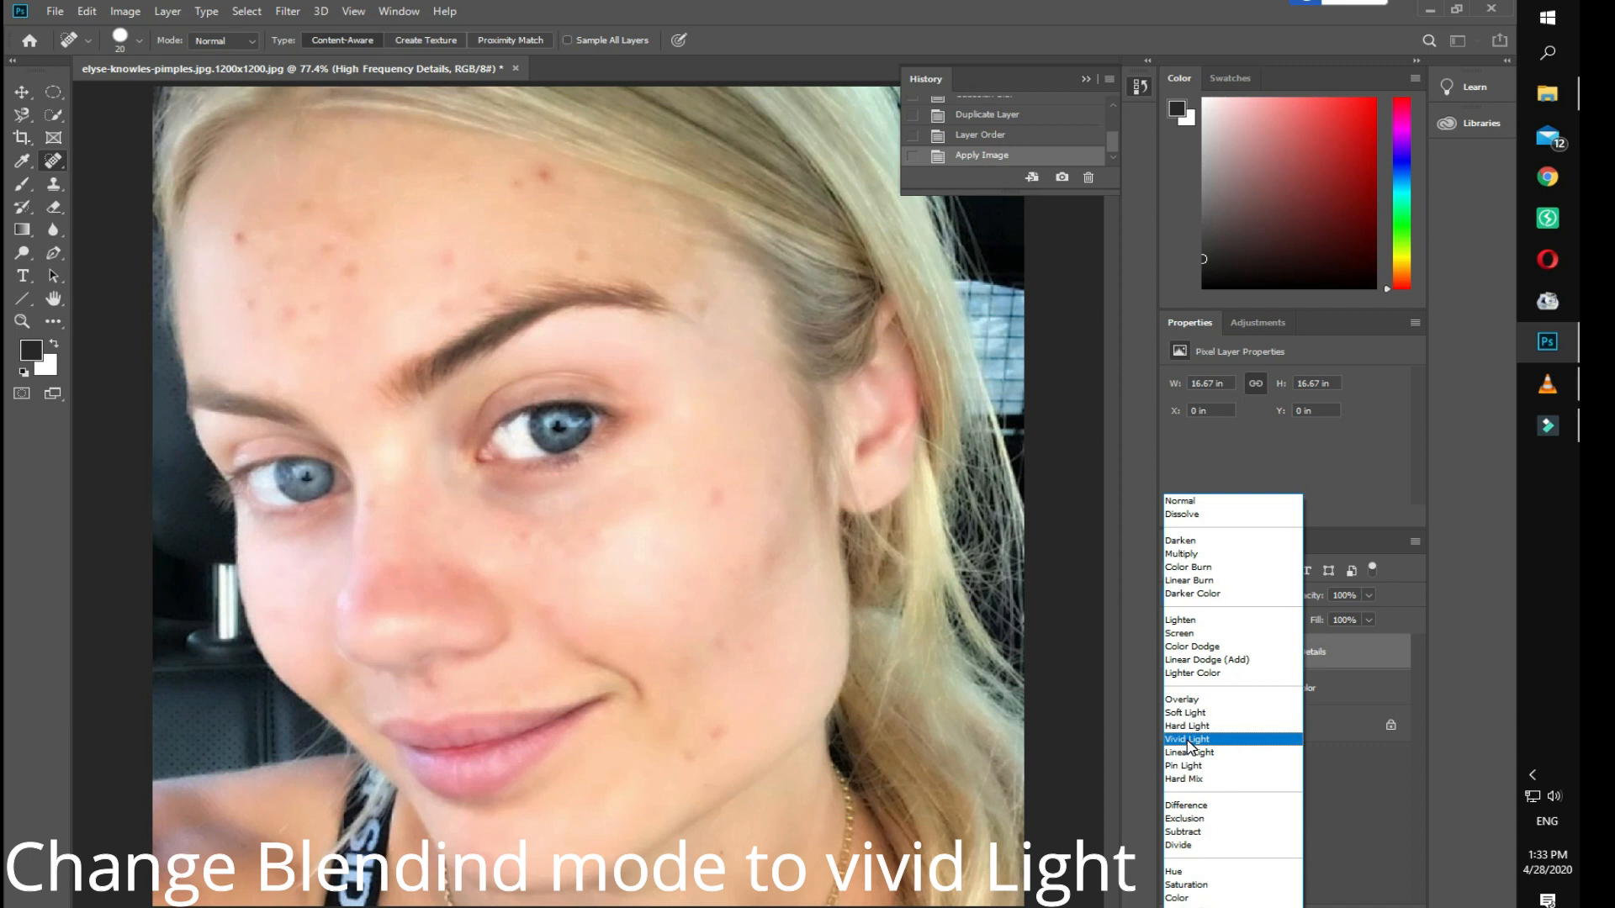
{"action": "left_click", "coordinate": [1189, 741]}
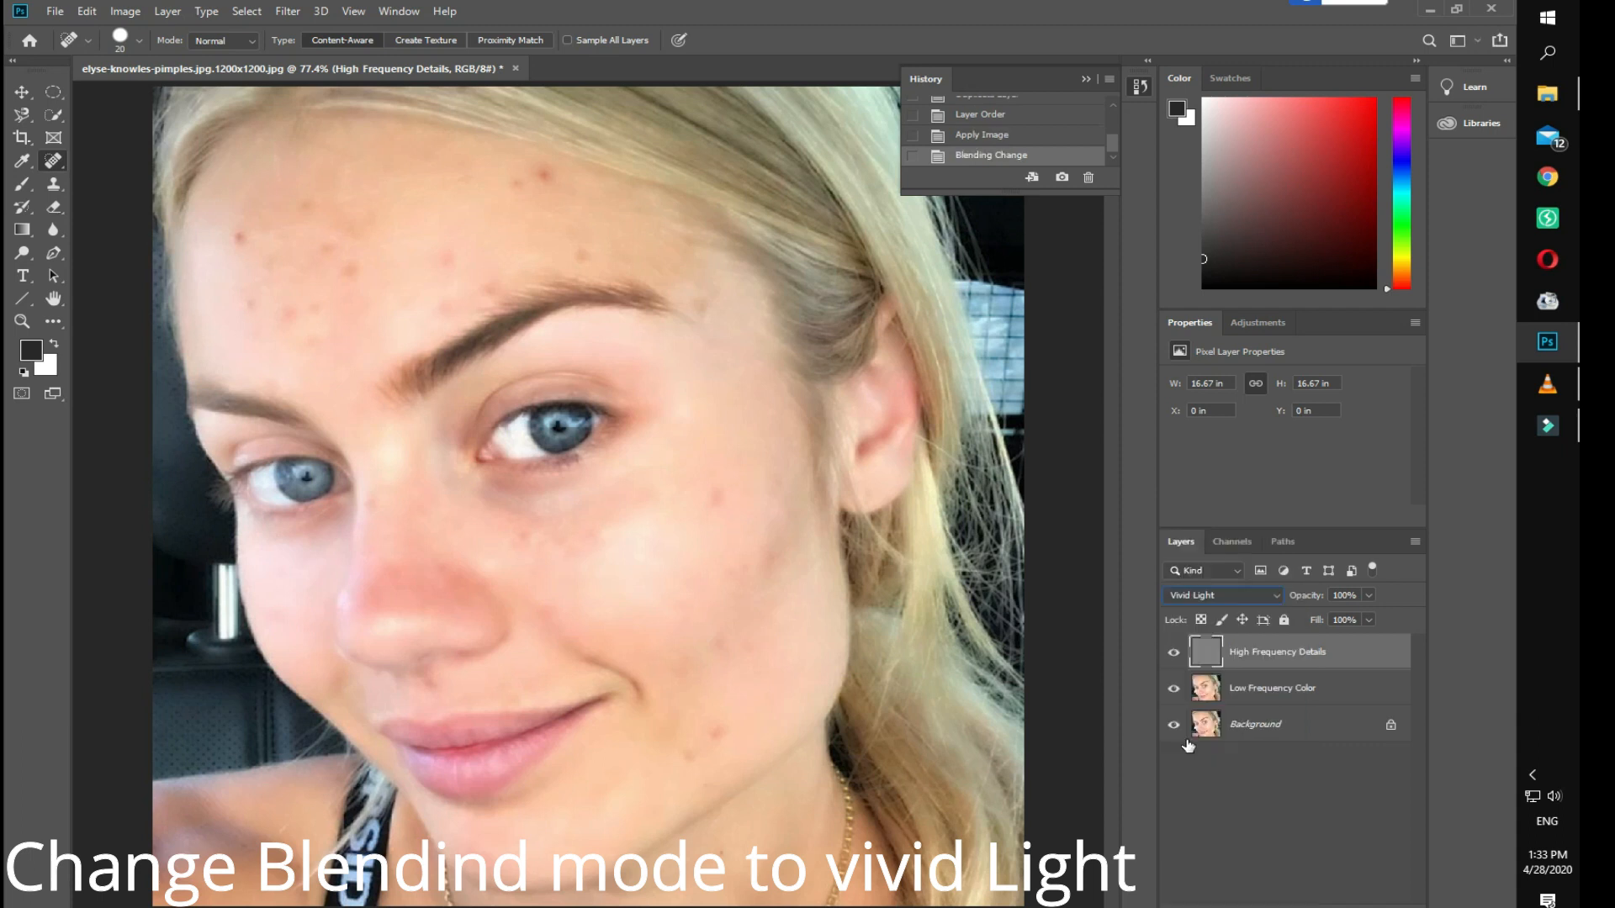
Convert the Low Frequency Color layer to a smart object.
{"action": "left_click", "coordinate": [1269, 698]}
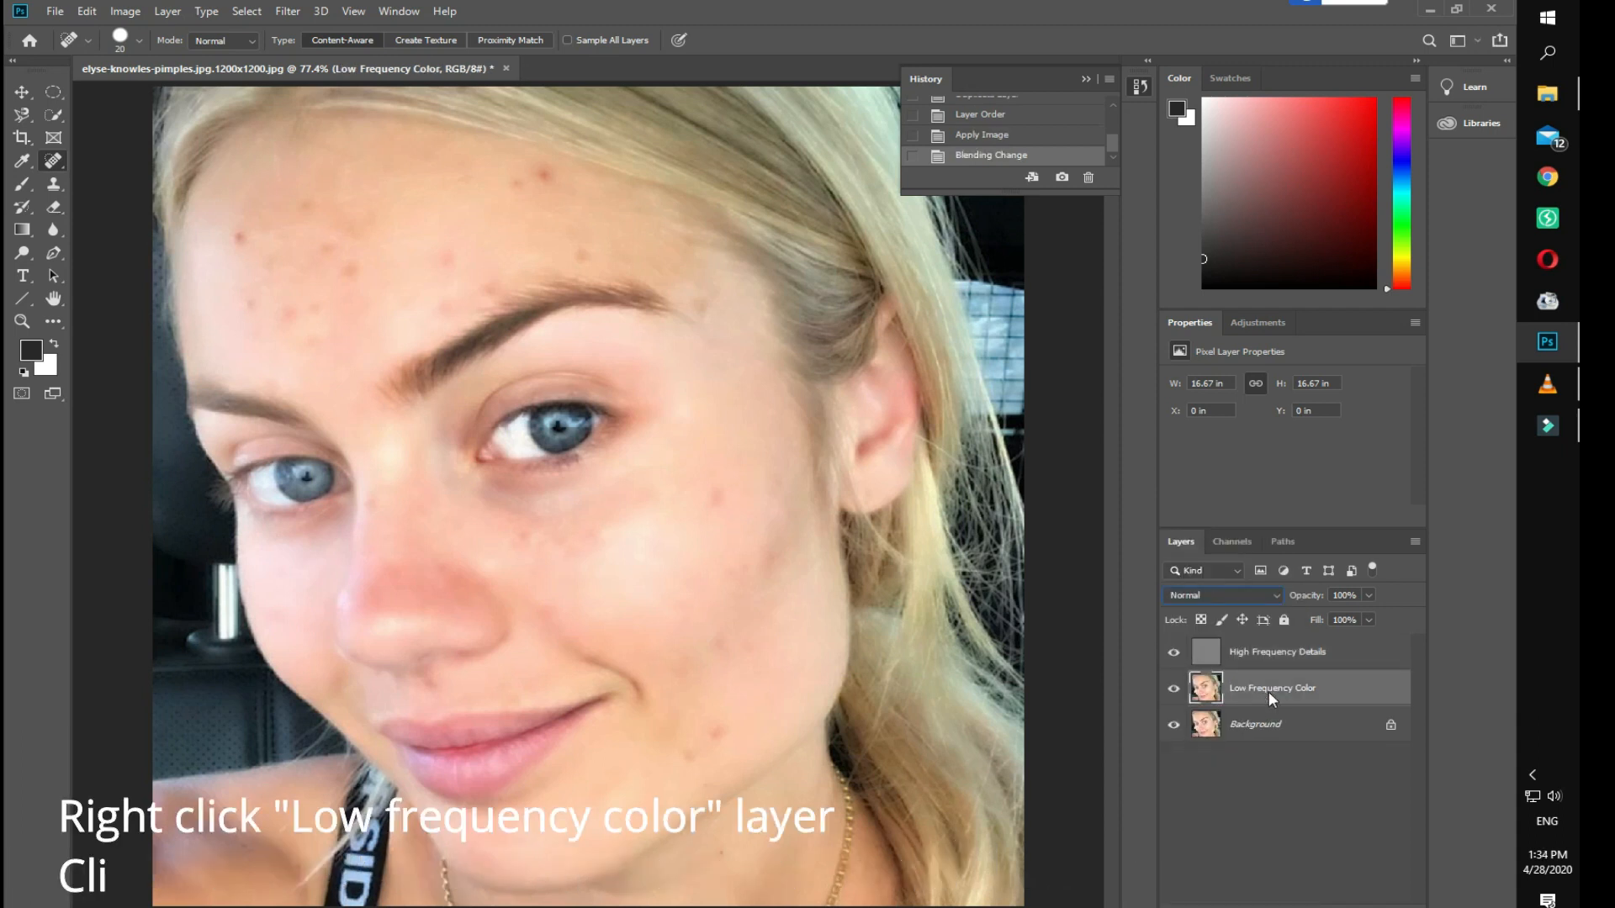
{"action": "right_click", "coordinate": [1268, 691]}
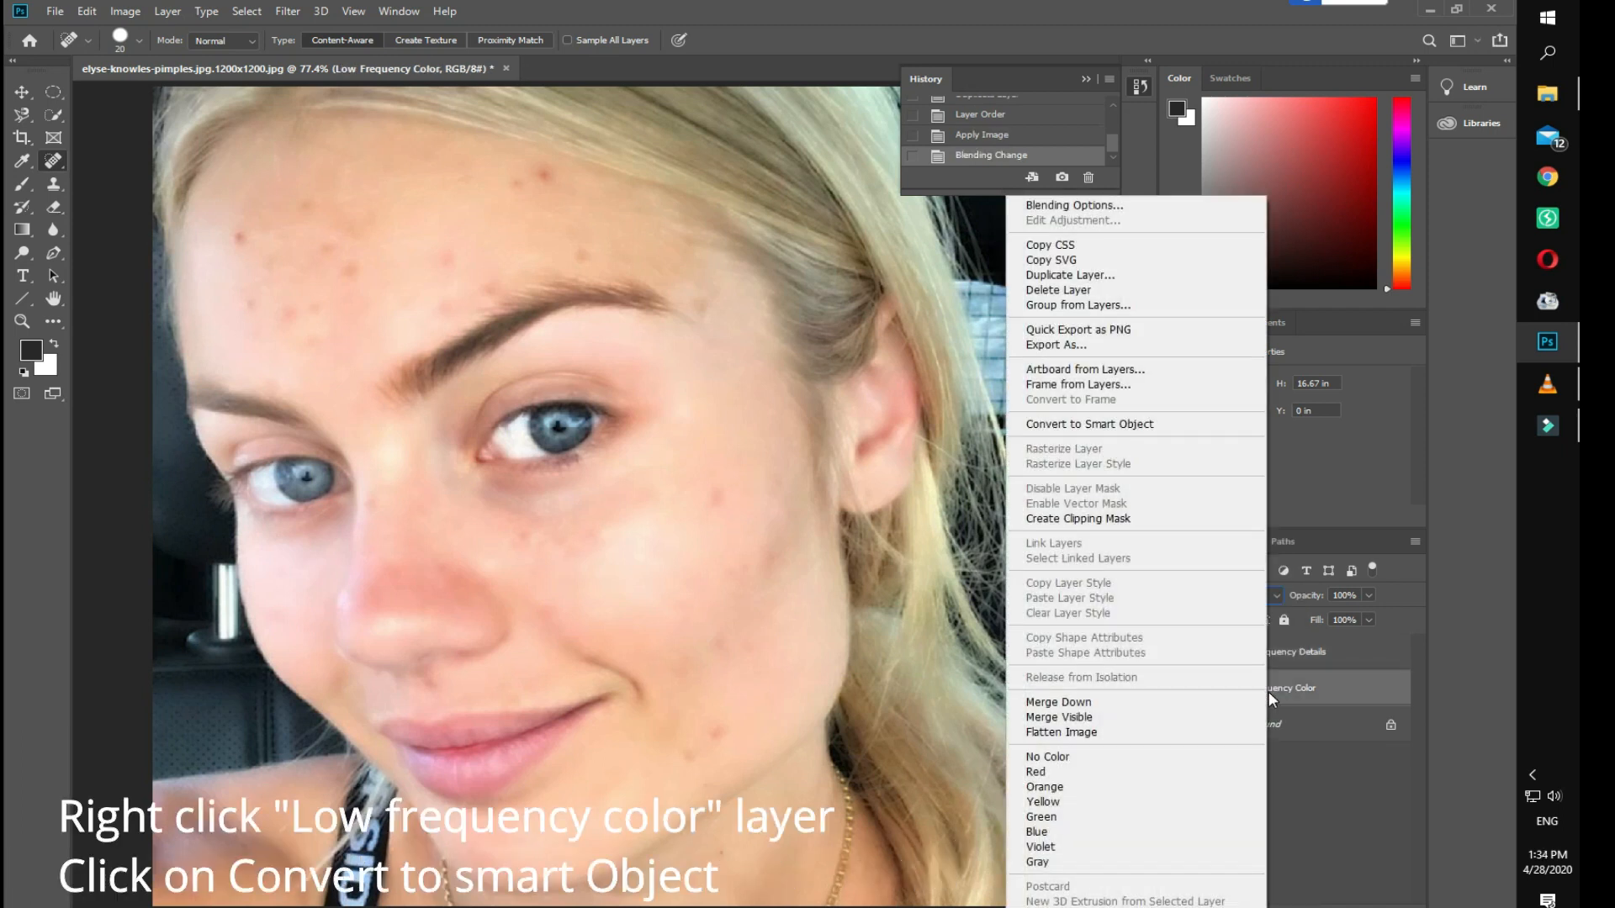
{"action": "left_click", "coordinate": [1118, 426]}
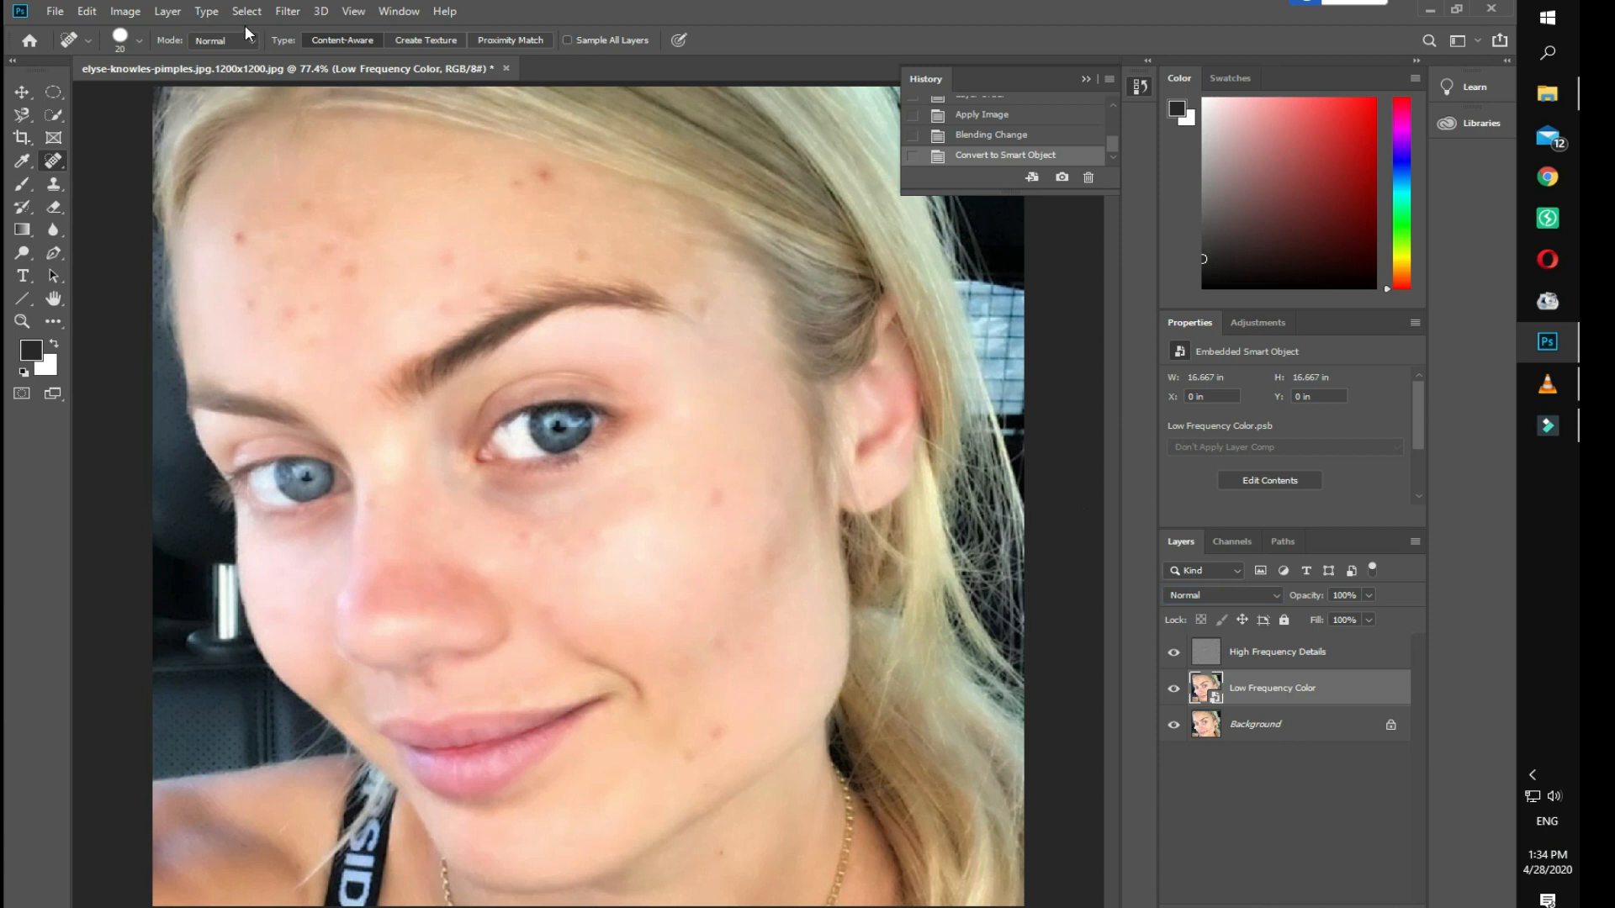
Apply a Gaussian Blur smart filter with a 61.1-pixel radius to the Low Frequency Color layer.
{"action": "left_click", "coordinate": [286, 11]}
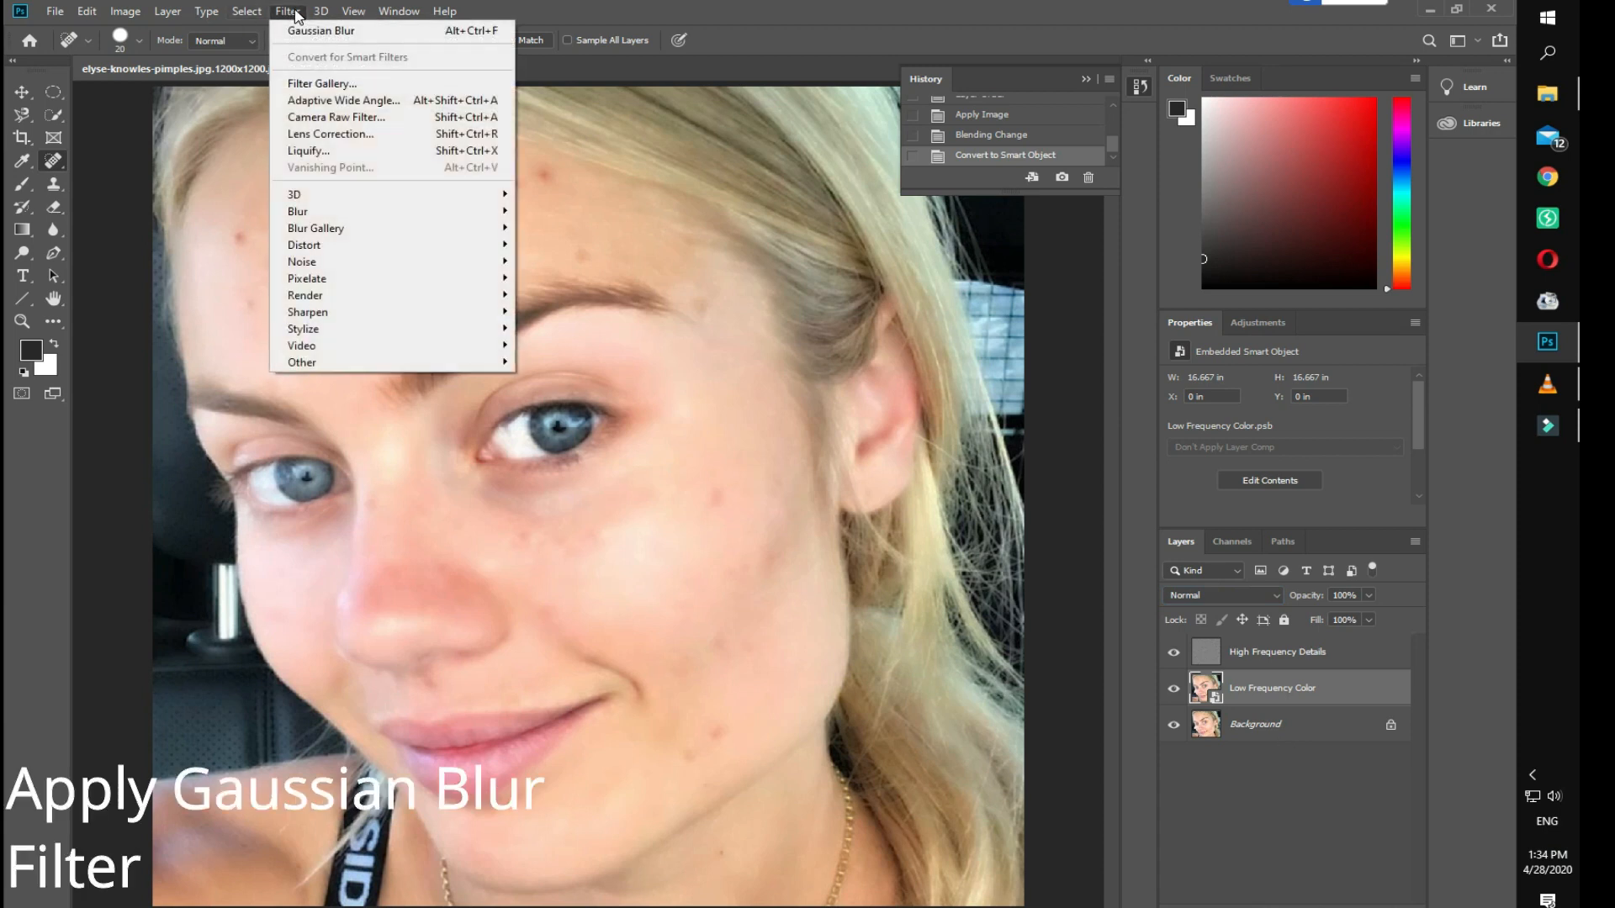
{"action": "mouse_move", "coordinate": [328, 215]}
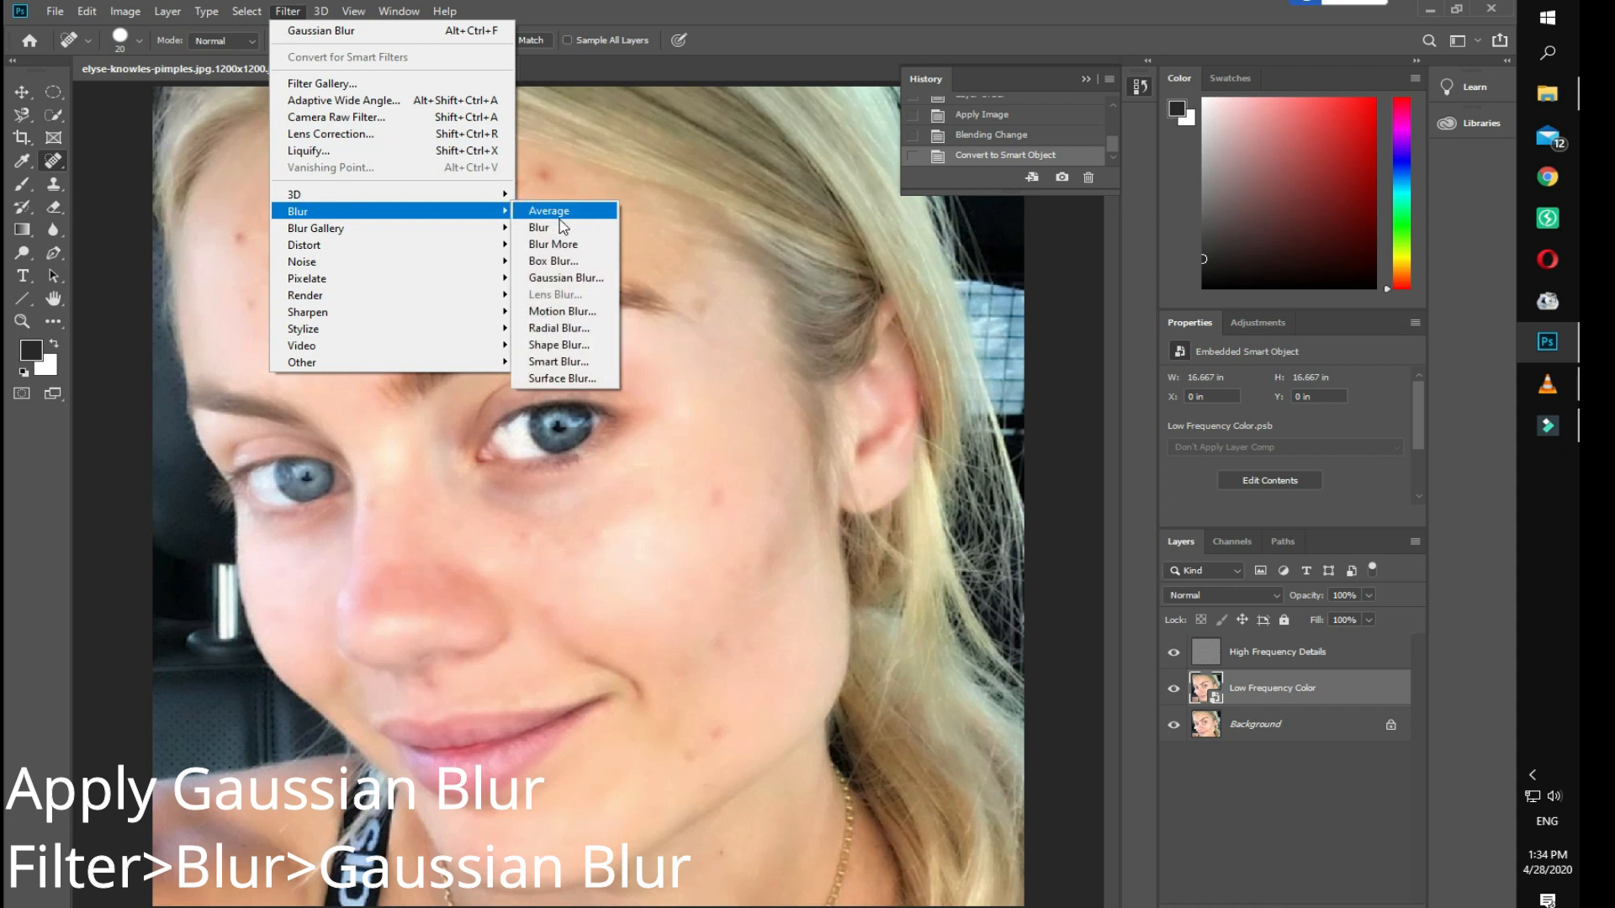
{"action": "left_click", "coordinate": [557, 277]}
{"action": "left_click_drag", "start_coordinate": [944, 568], "coordinate": [1002, 566]}
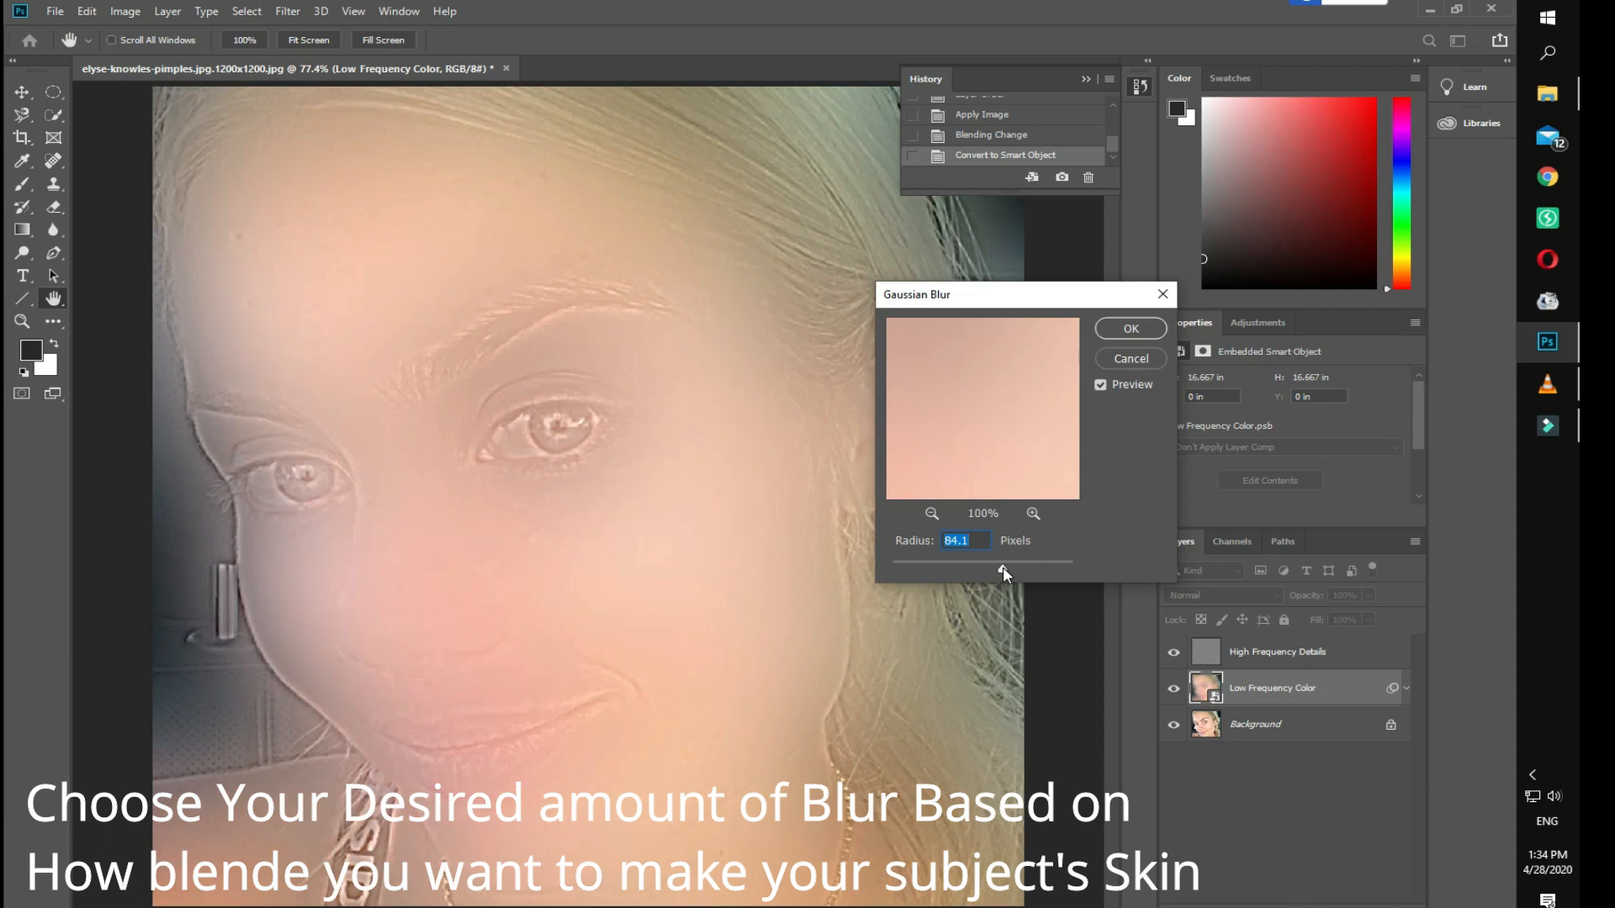
{"action": "left_click_drag", "start_coordinate": [996, 565], "coordinate": [993, 565]}
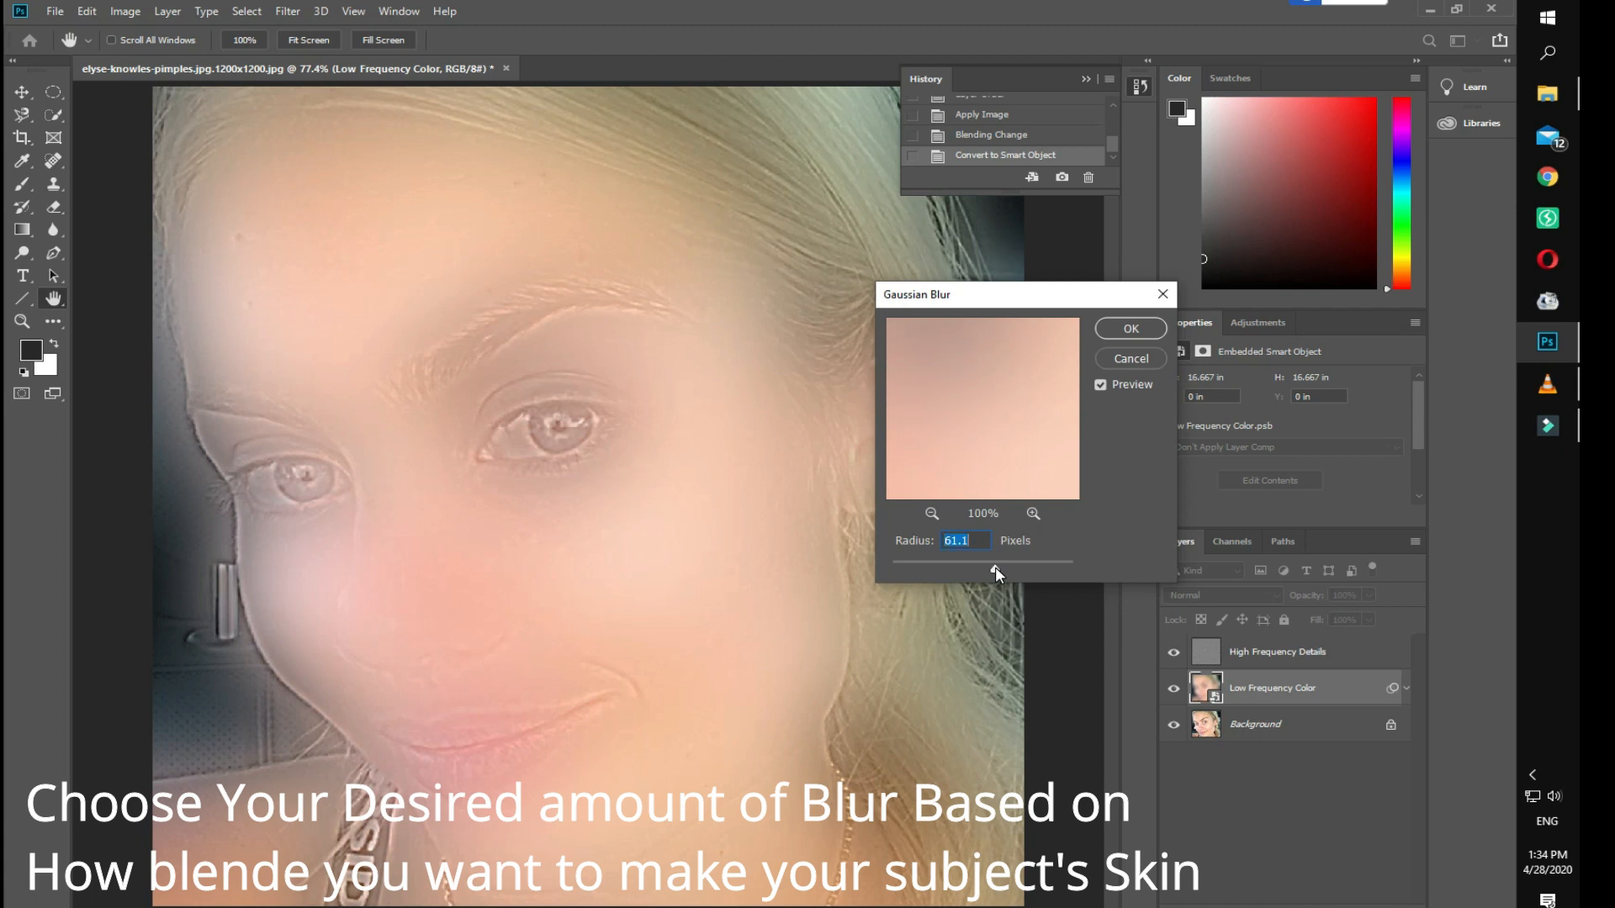
{"action": "left_click", "coordinate": [1125, 335]}
{"action": "key", "text": "j"}
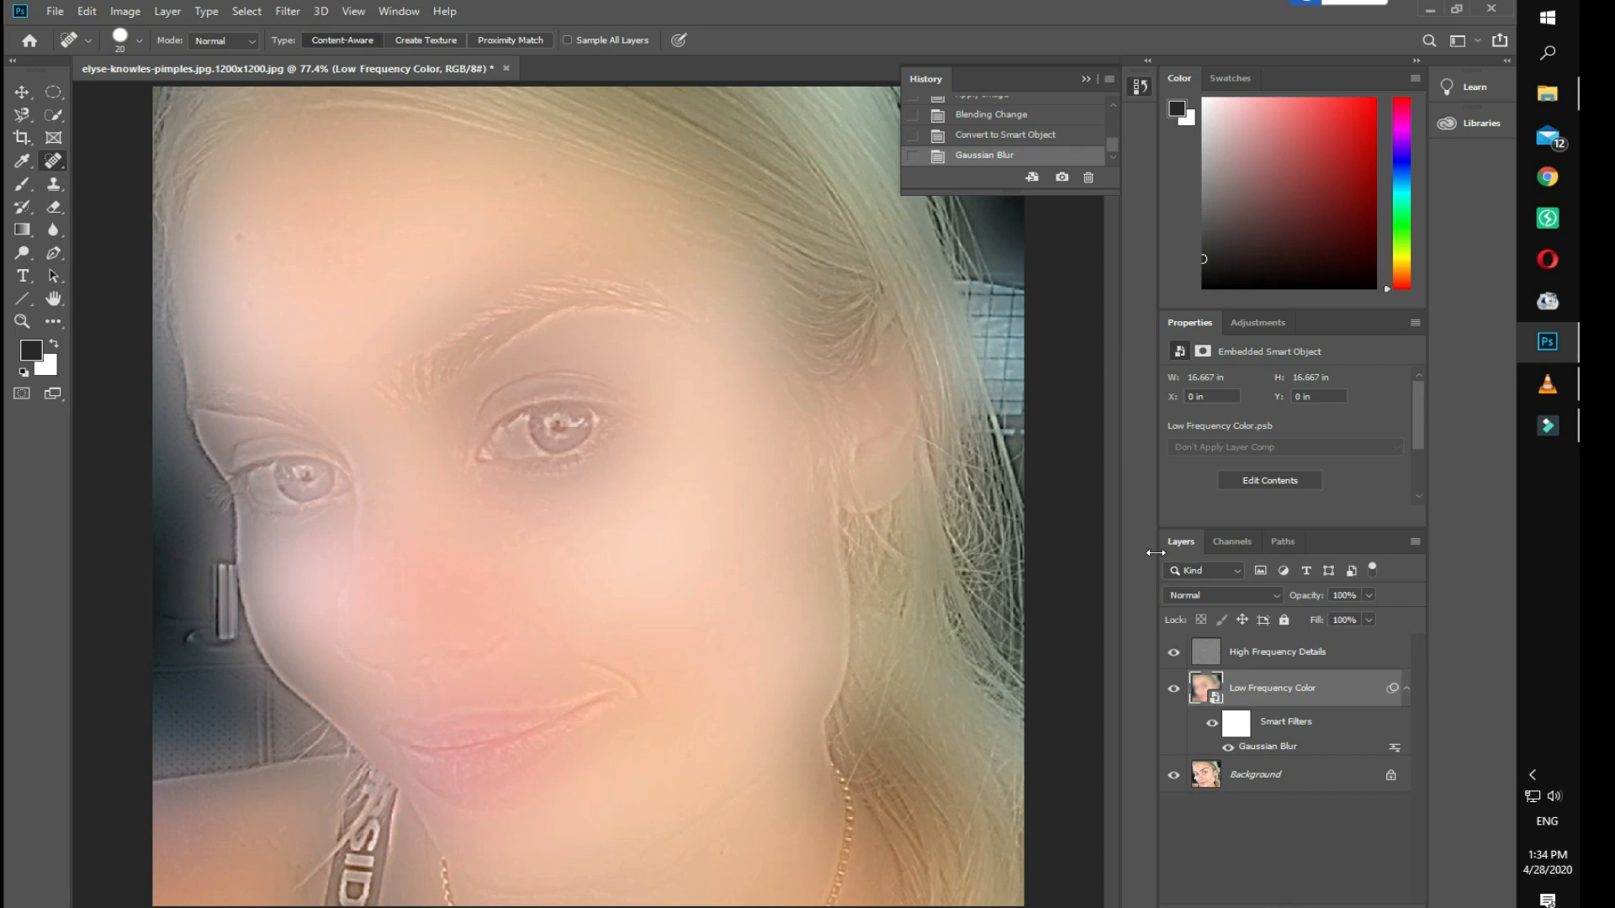
Invert the Gaussian Blur filter mask on the Low Frequency Color layer to black.
{"action": "left_click", "coordinate": [1237, 728]}
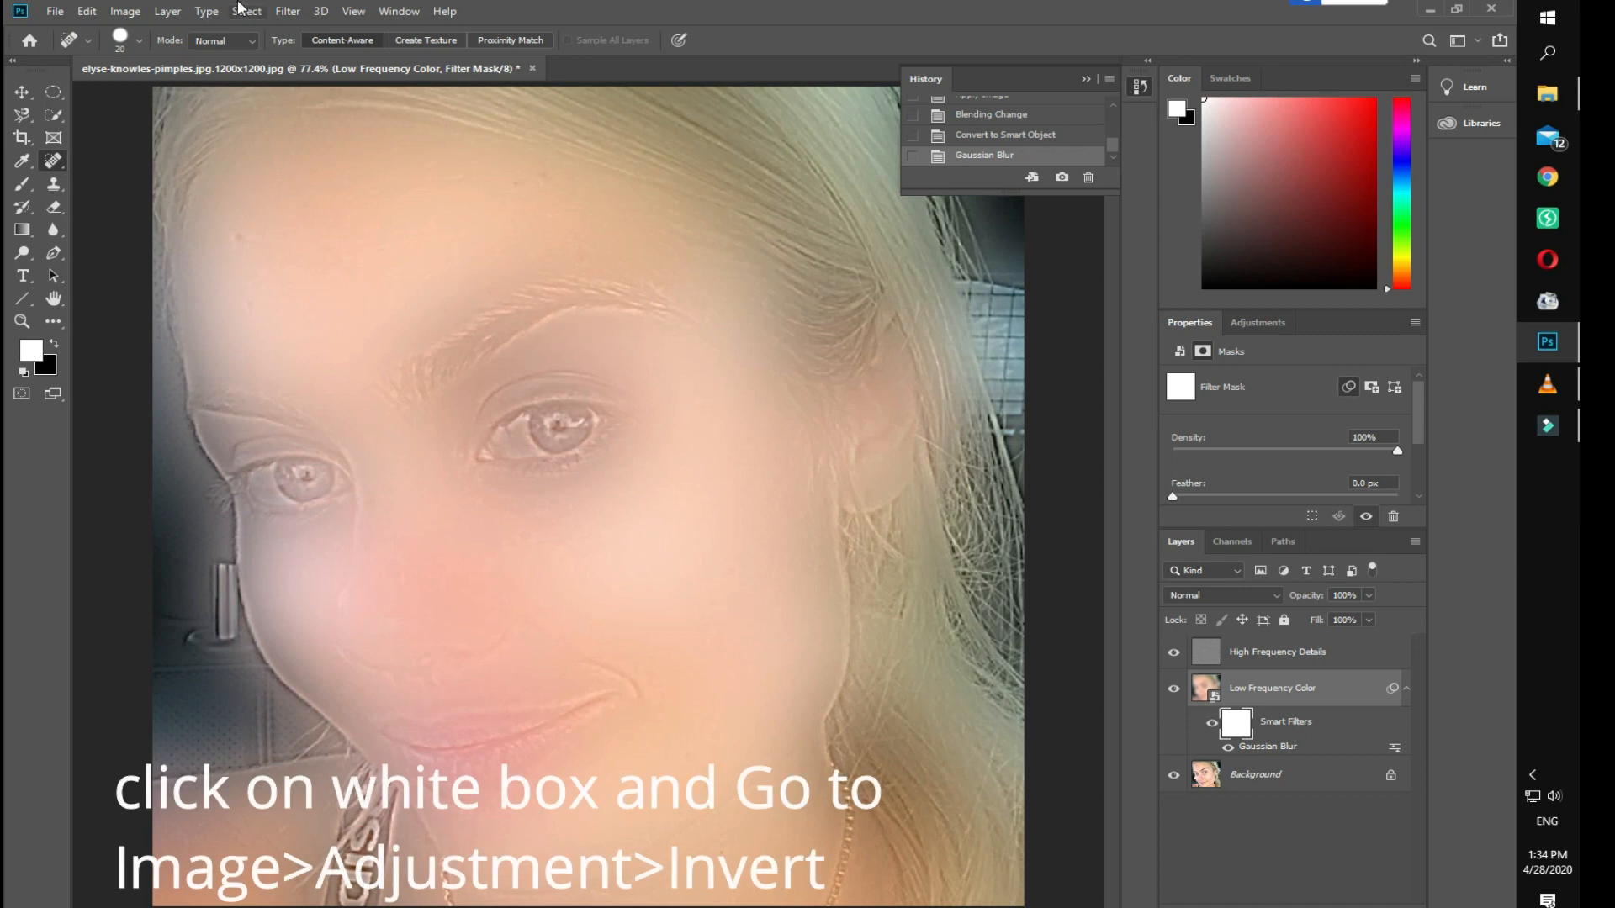
{"action": "left_click", "coordinate": [137, 17]}
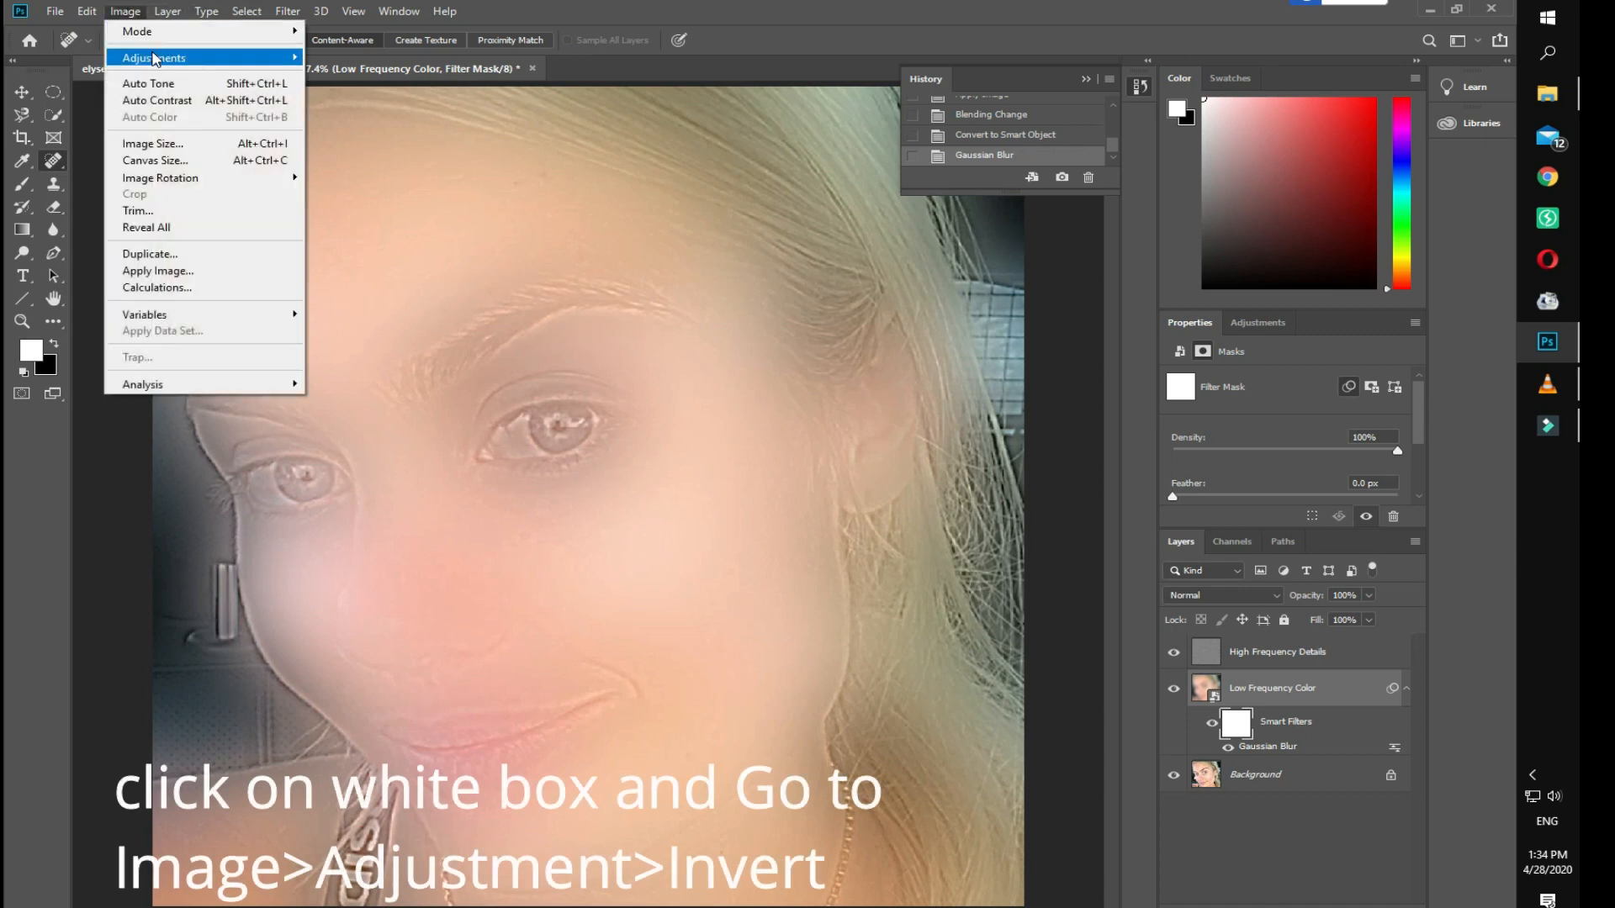
{"action": "mouse_move", "coordinate": [155, 59]}
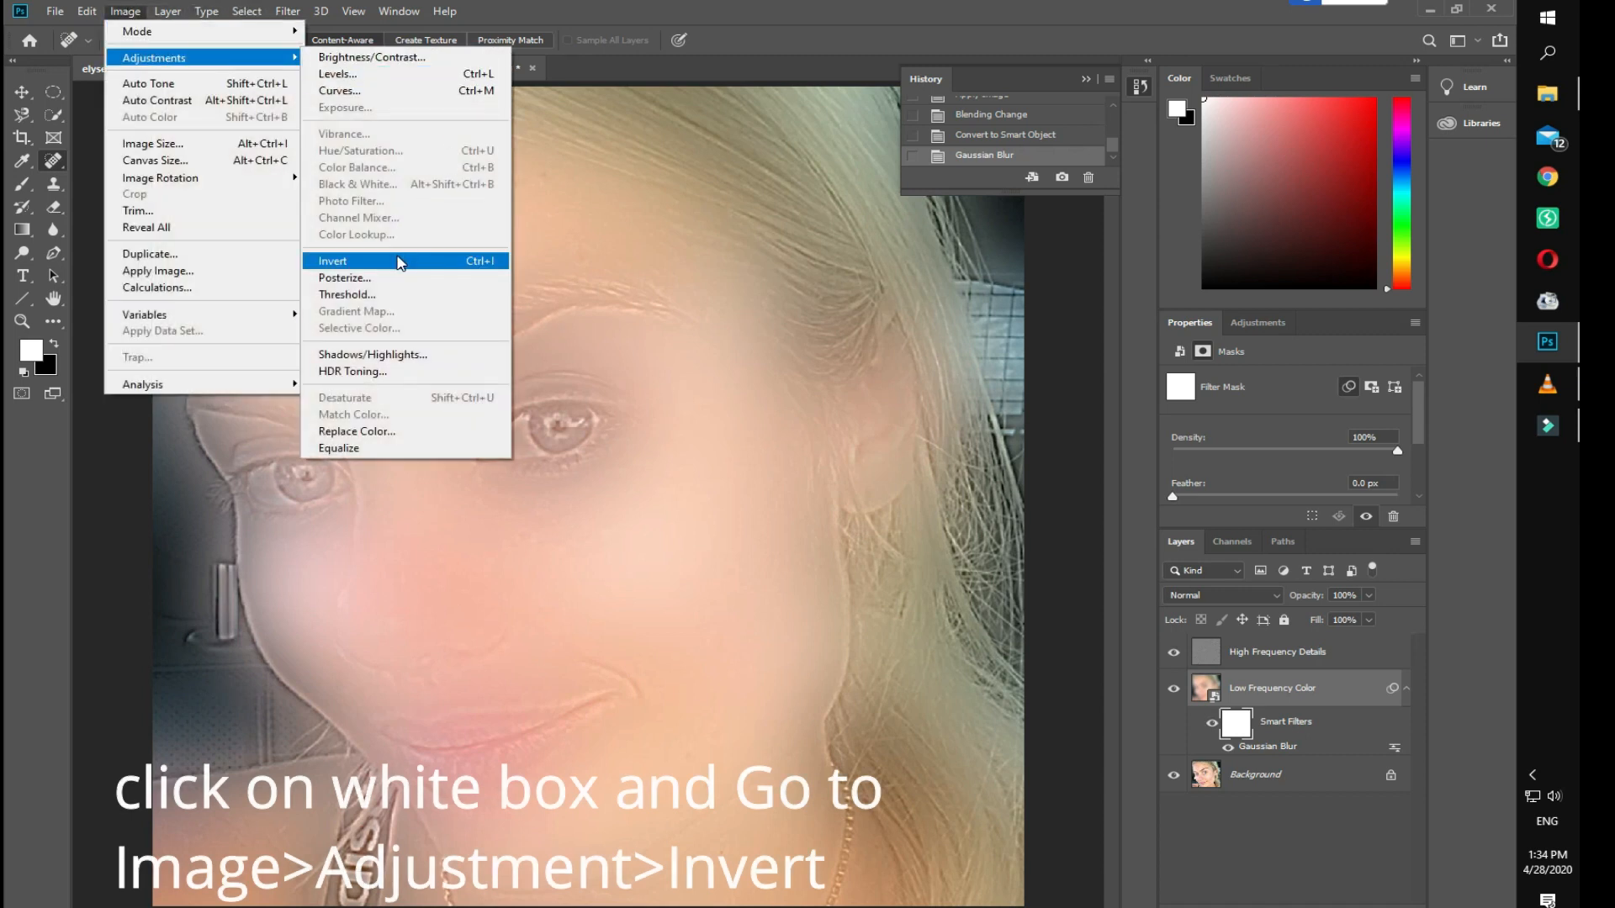
{"action": "left_click", "coordinate": [400, 264]}
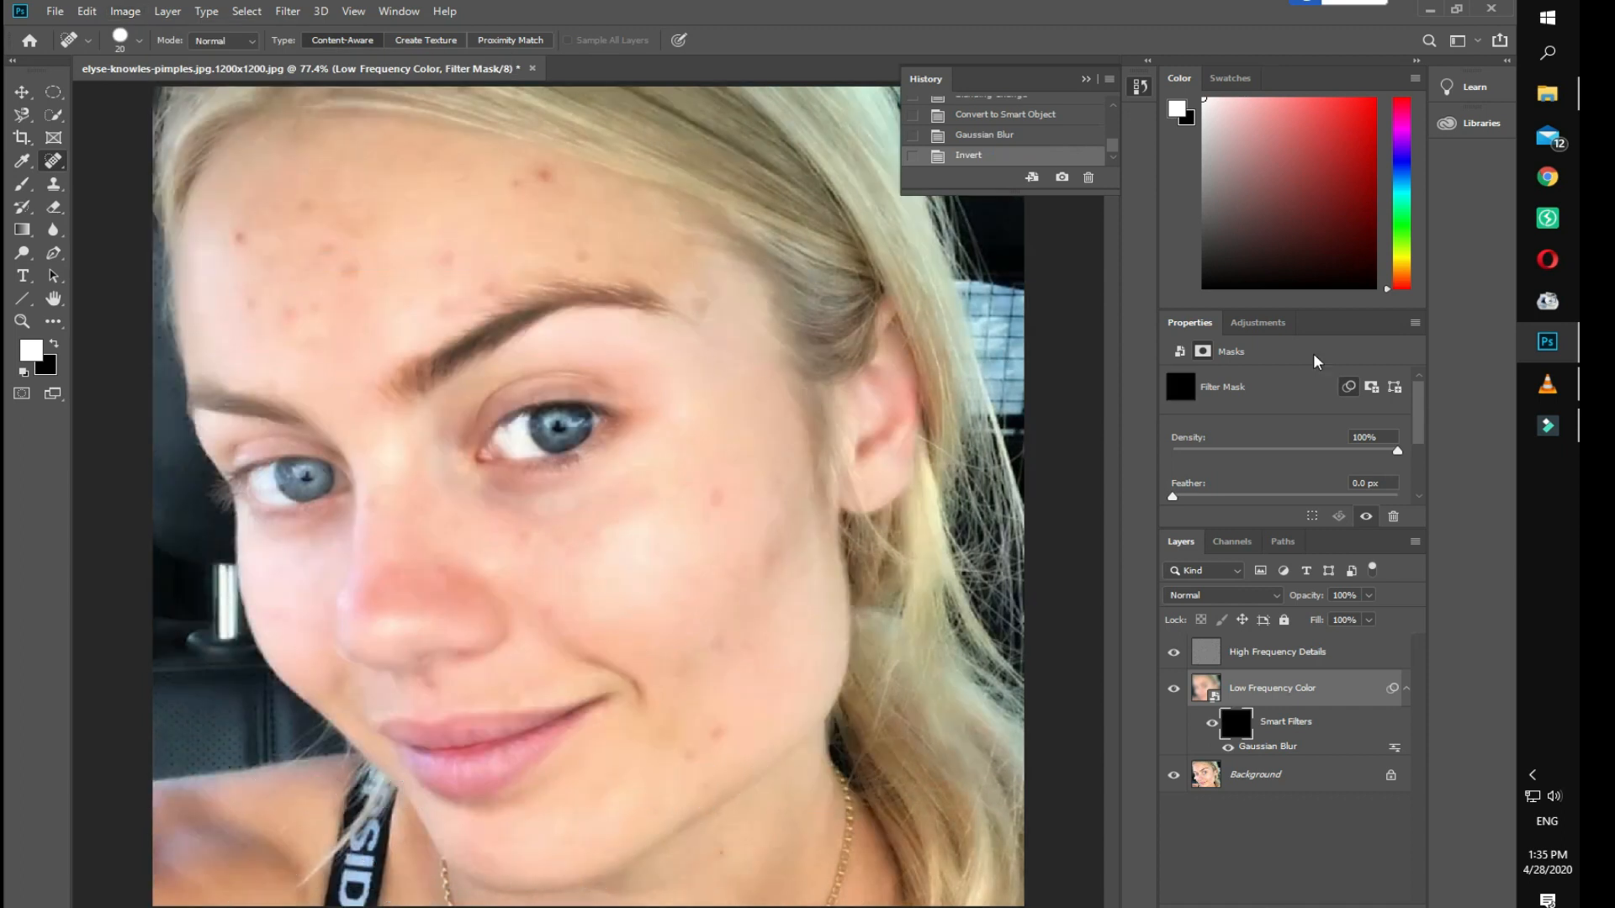
Paint the filter mask white over the forehead blemishes with a soft 133 px Brush.
{"action": "left_click", "coordinate": [23, 187]}
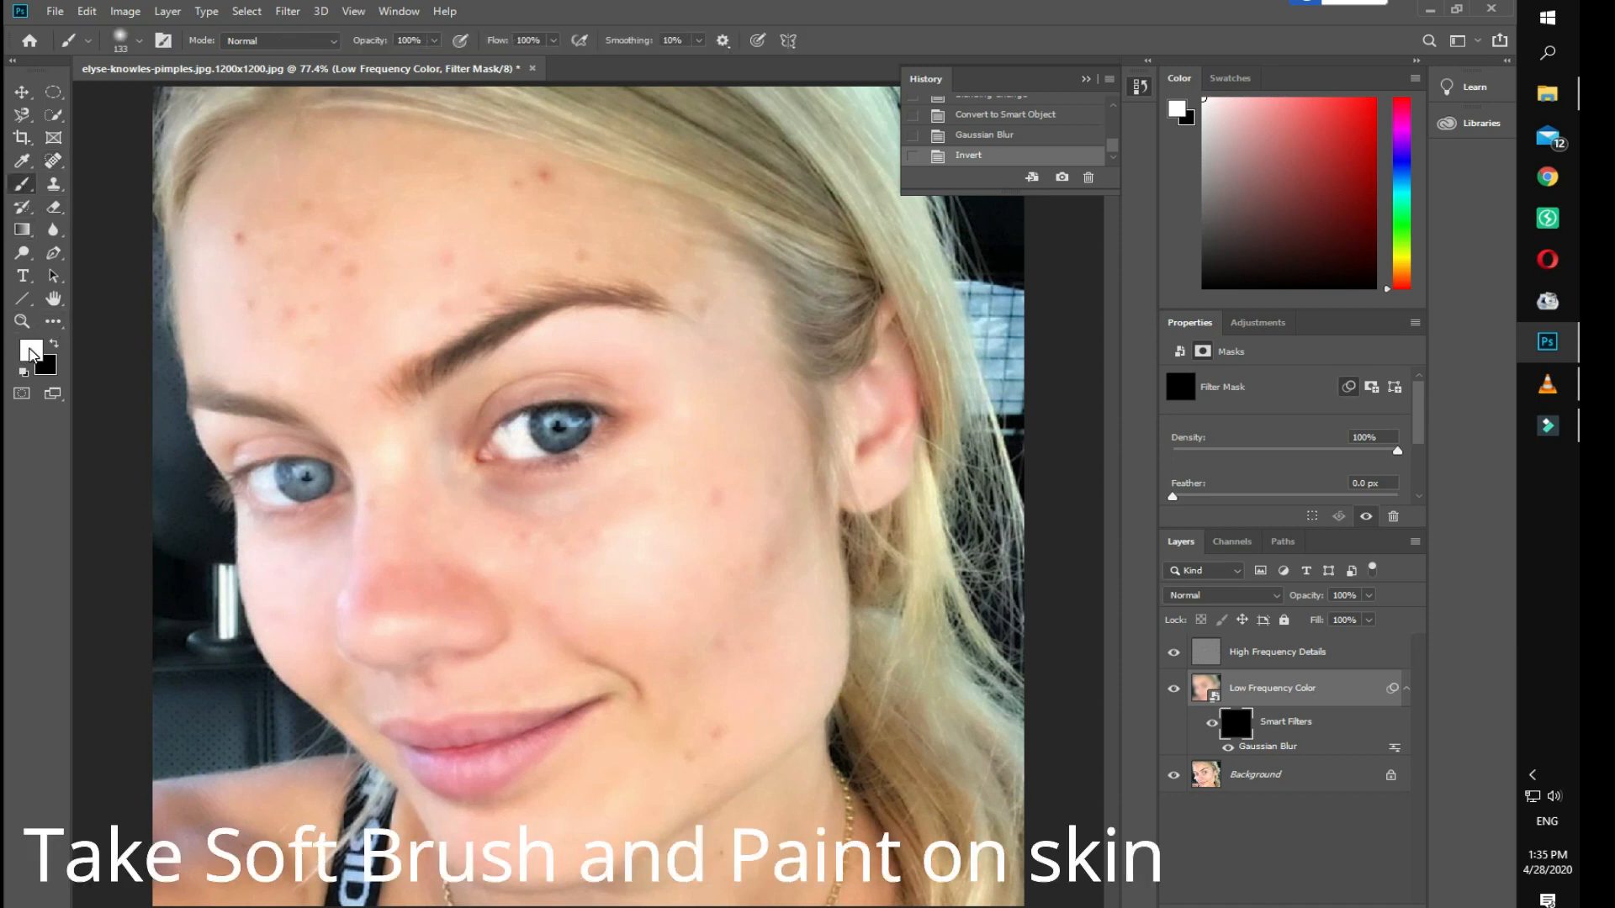
{"action": "left_click", "coordinate": [31, 351]}
{"action": "left_click", "coordinate": [940, 209]}
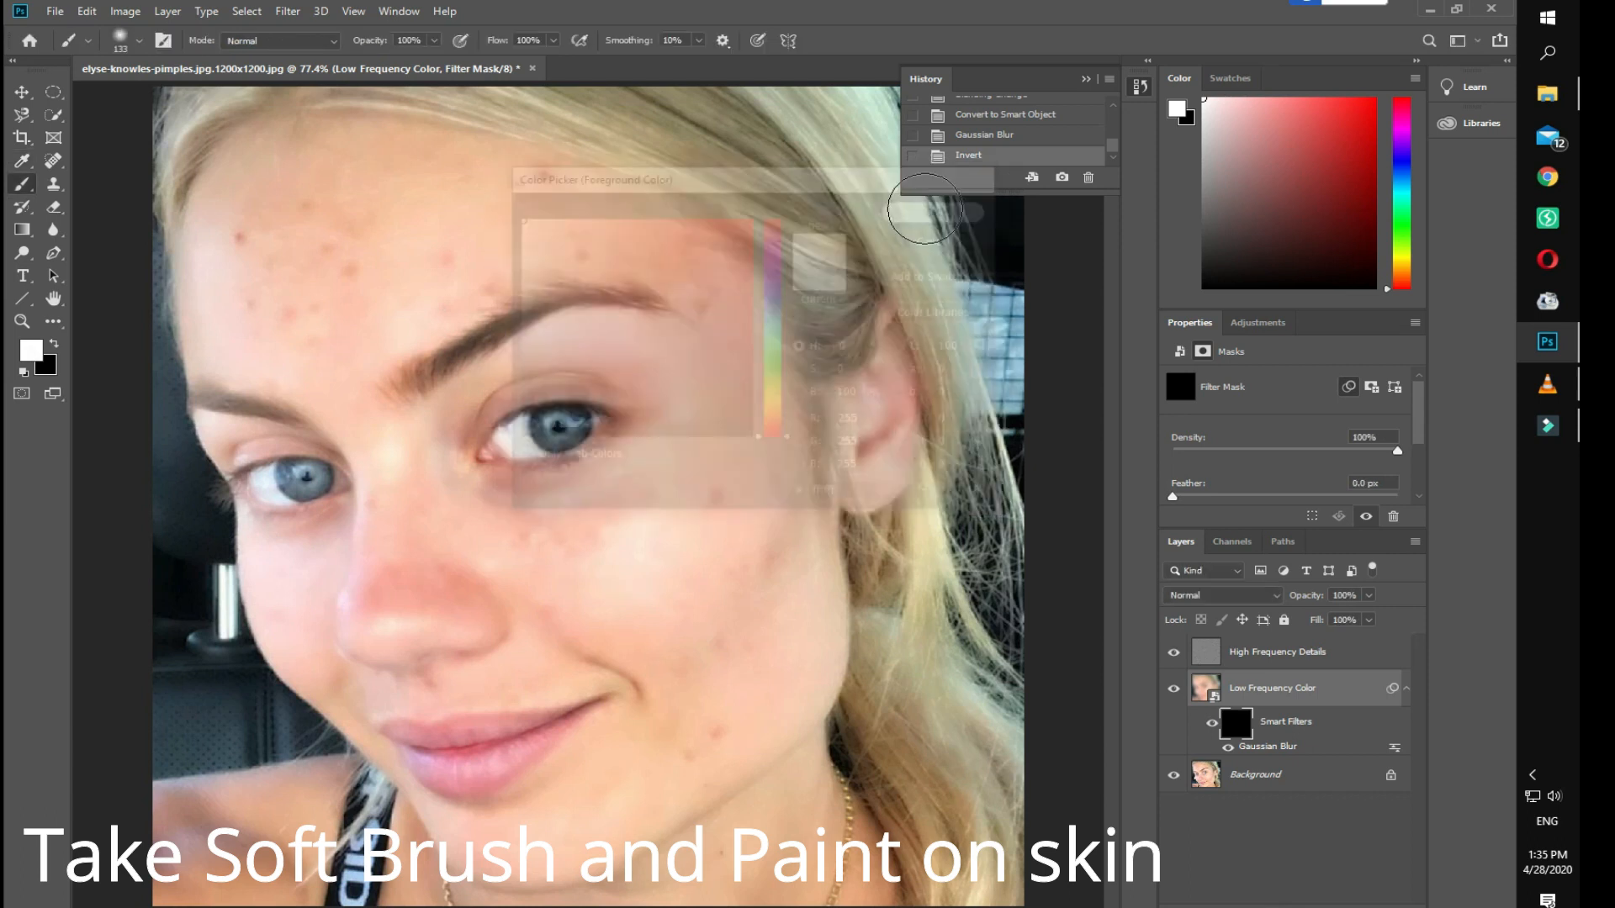
{"action": "mouse_move", "coordinate": [260, 222]}
{"action": "left_mouse_down"}
{"action": "mouse_move", "coordinate": [284, 290]}
{"action": "mouse_move", "coordinate": [316, 225]}
{"action": "mouse_move", "coordinate": [381, 267]}
{"action": "mouse_move", "coordinate": [324, 346]}
{"action": "mouse_move", "coordinate": [443, 281]}
{"action": "left_mouse_up"}
{"action": "left_click_drag", "start_coordinate": [443, 282], "coordinate": [480, 238]}
{"action": "left_click_drag", "start_coordinate": [551, 198], "coordinate": [700, 255]}
Paint the filter mask white beside the outer eyebrow with a smaller brush, and over the cheeks and nose at 125 px.
{"action": "key", "text": "bracketleft"}
{"action": "key", "text": "bracketleft"}
{"action": "key", "text": "bracketleft"}
{"action": "key", "text": "bracketleft"}
{"action": "key", "text": "bracketleft"}
{"action": "left_click", "coordinate": [706, 301]}
{"action": "key", "text": "bracketright"}
{"action": "key", "text": "bracketright"}
{"action": "key", "text": "bracketright"}
{"action": "key", "text": "bracketright"}
{"action": "mouse_move", "coordinate": [743, 508]}
{"action": "left_mouse_down"}
{"action": "mouse_move", "coordinate": [713, 575]}
{"action": "mouse_move", "coordinate": [758, 612]}
{"action": "mouse_move", "coordinate": [686, 752]}
{"action": "mouse_move", "coordinate": [666, 494]}
{"action": "mouse_move", "coordinate": [530, 543]}
{"action": "mouse_move", "coordinate": [627, 622]}
{"action": "mouse_move", "coordinate": [465, 577]}
{"action": "mouse_move", "coordinate": [381, 596]}
{"action": "mouse_move", "coordinate": [403, 497]}
{"action": "mouse_move", "coordinate": [427, 534]}
{"action": "mouse_move", "coordinate": [306, 598]}
{"action": "left_mouse_up"}
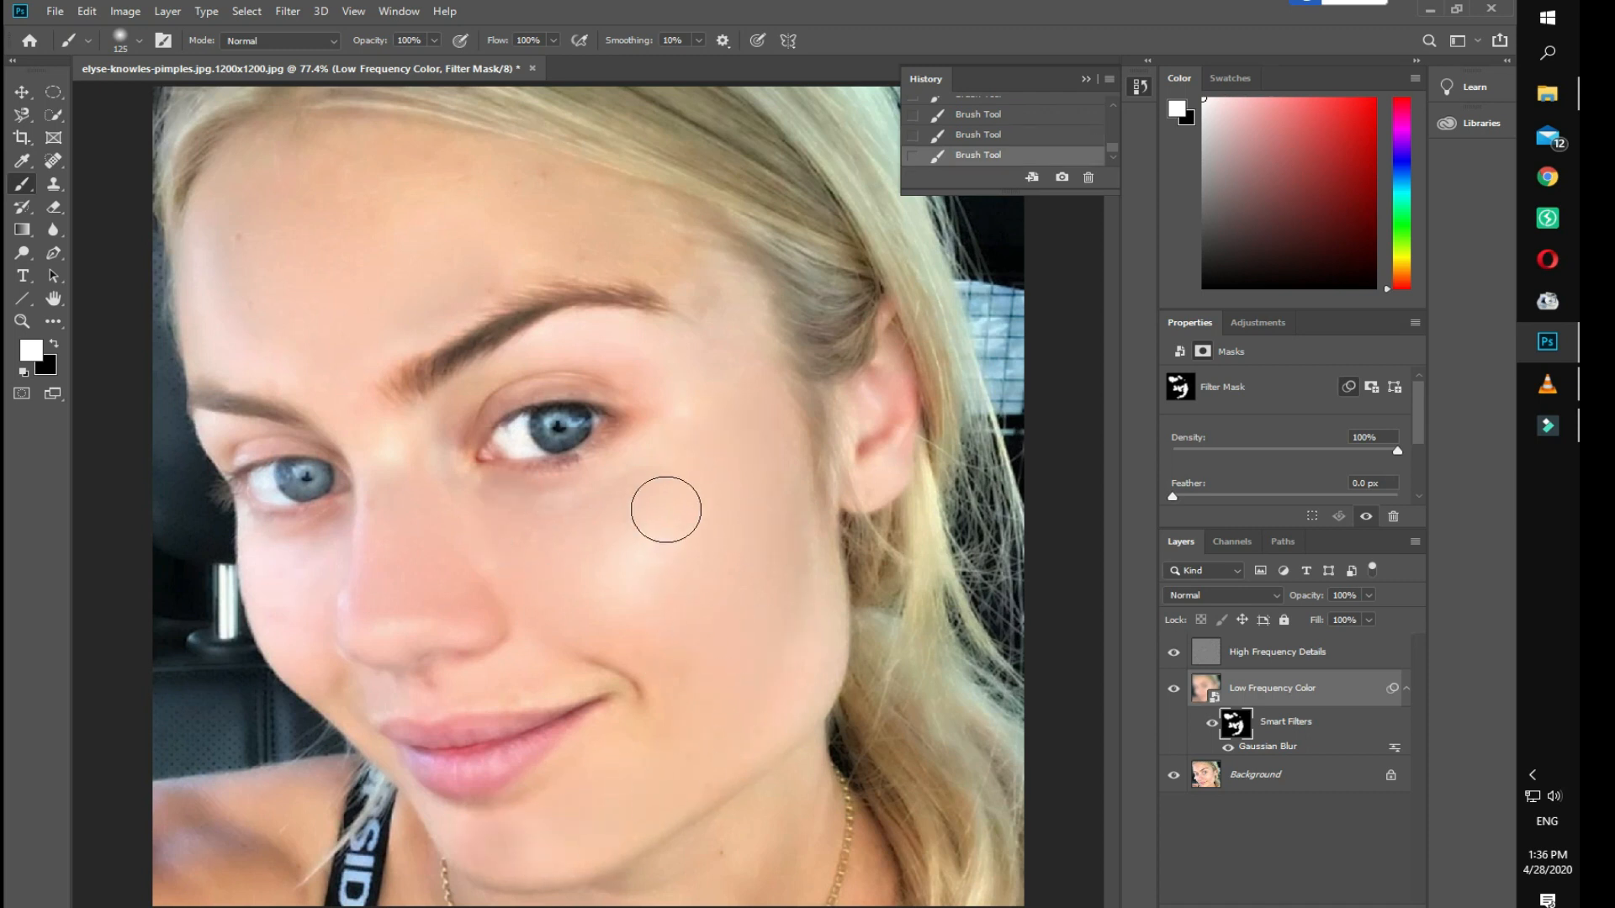
Reduce the brush size to 60 px and undo the last brush stroke on the filter mask.
{"action": "key", "text": "bracketleft"}
{"action": "key", "text": "bracketleft"}
{"action": "key", "text": "bracketleft"}
{"action": "key", "text": "bracketleft"}
{"action": "key", "text": "bracketleft"}
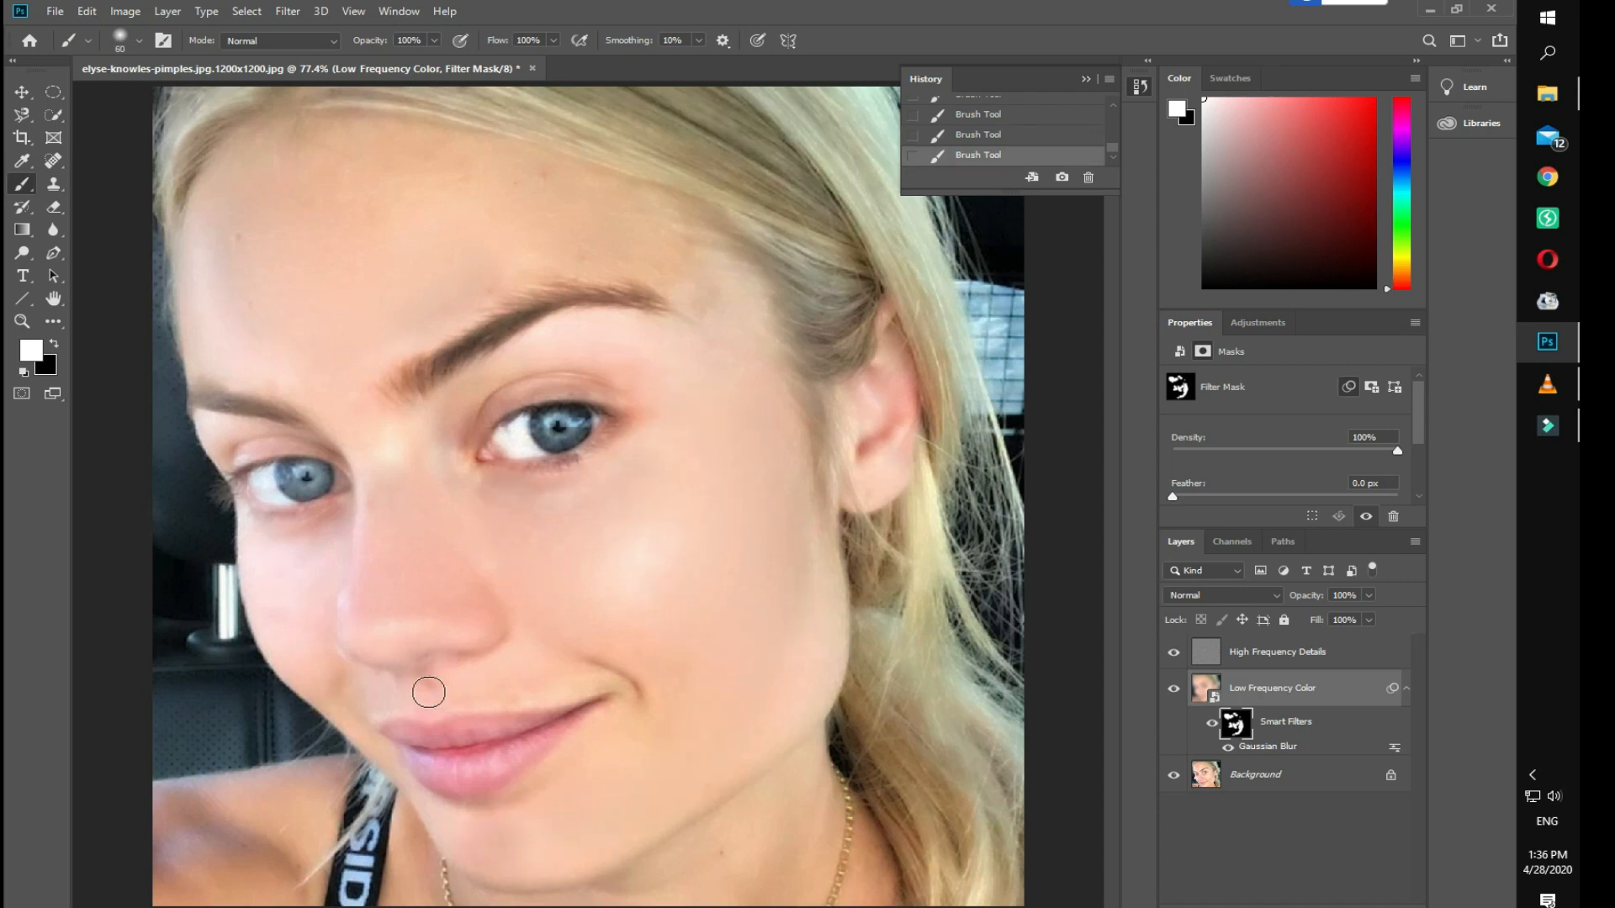
{"action": "key", "text": "ctrl+z"}
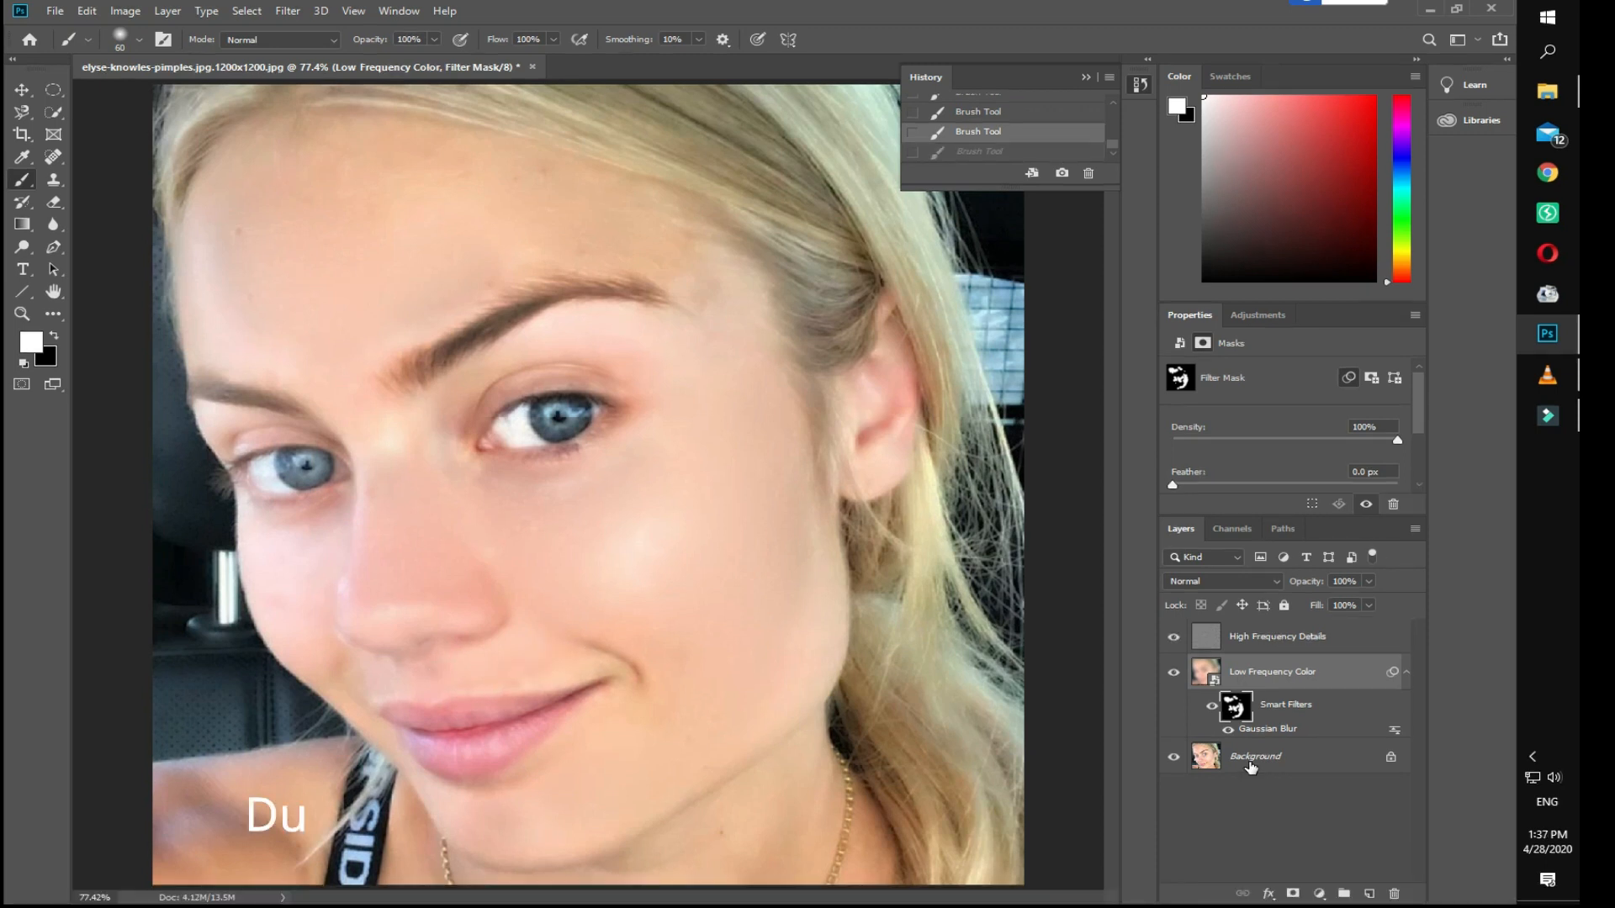
Duplicate the Background layer as "Skin Texture" and move the copy to the top of the layer stack.
{"action": "left_click", "coordinate": [1253, 776]}
{"action": "right_click", "coordinate": [1257, 775]}
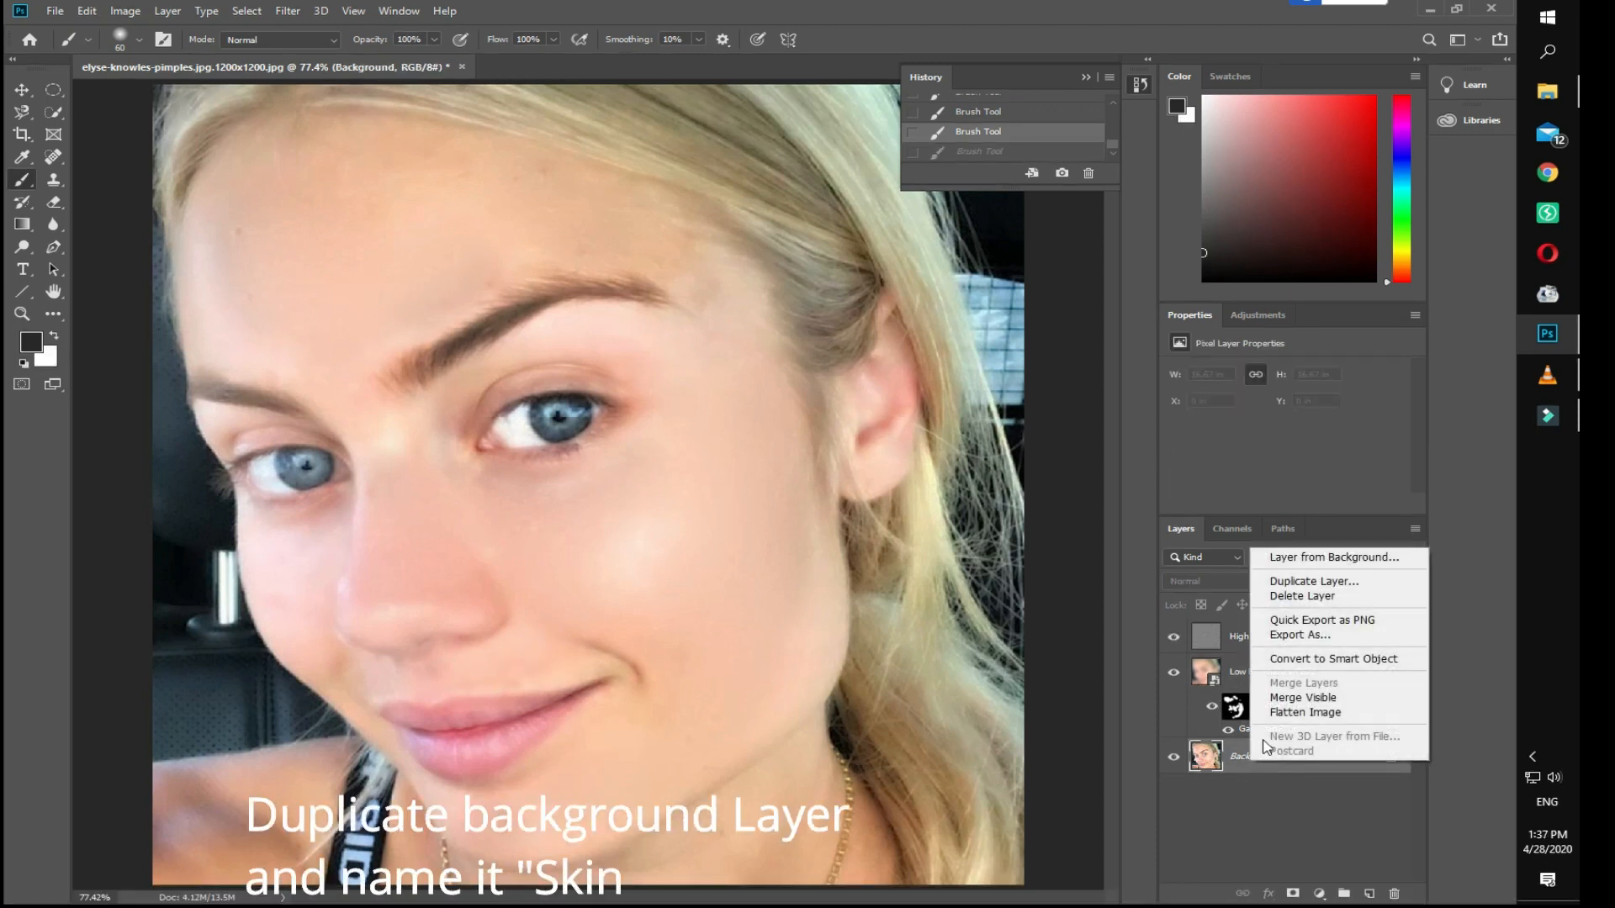
{"action": "left_click", "coordinate": [1309, 583]}
{"action": "type", "text": "Skin Texture"}
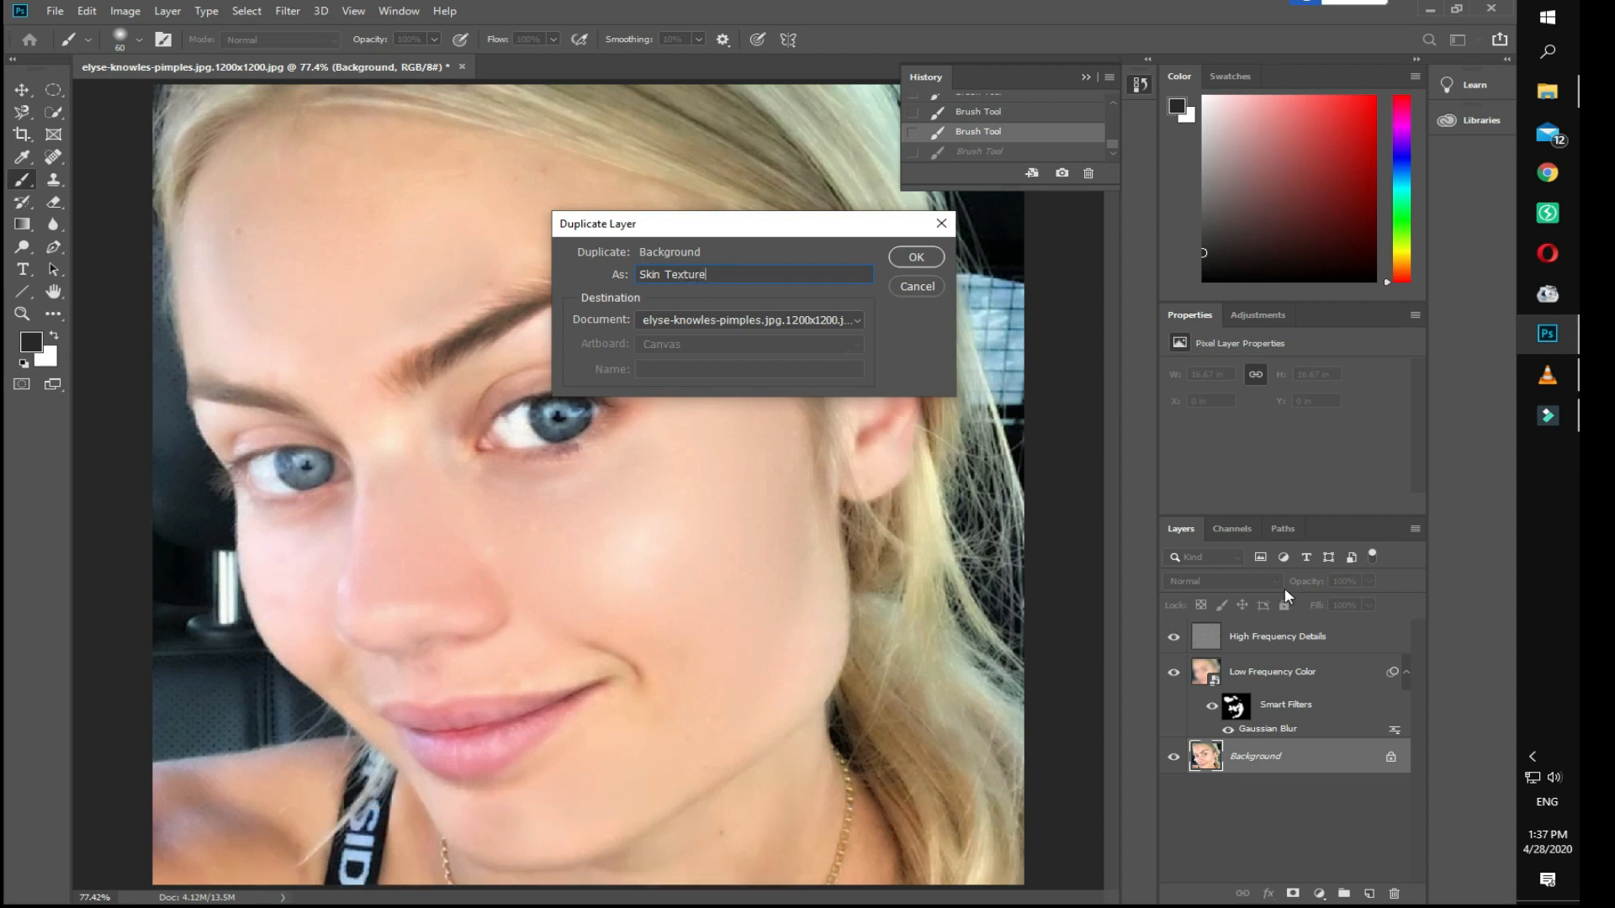
{"action": "left_click", "coordinate": [913, 265]}
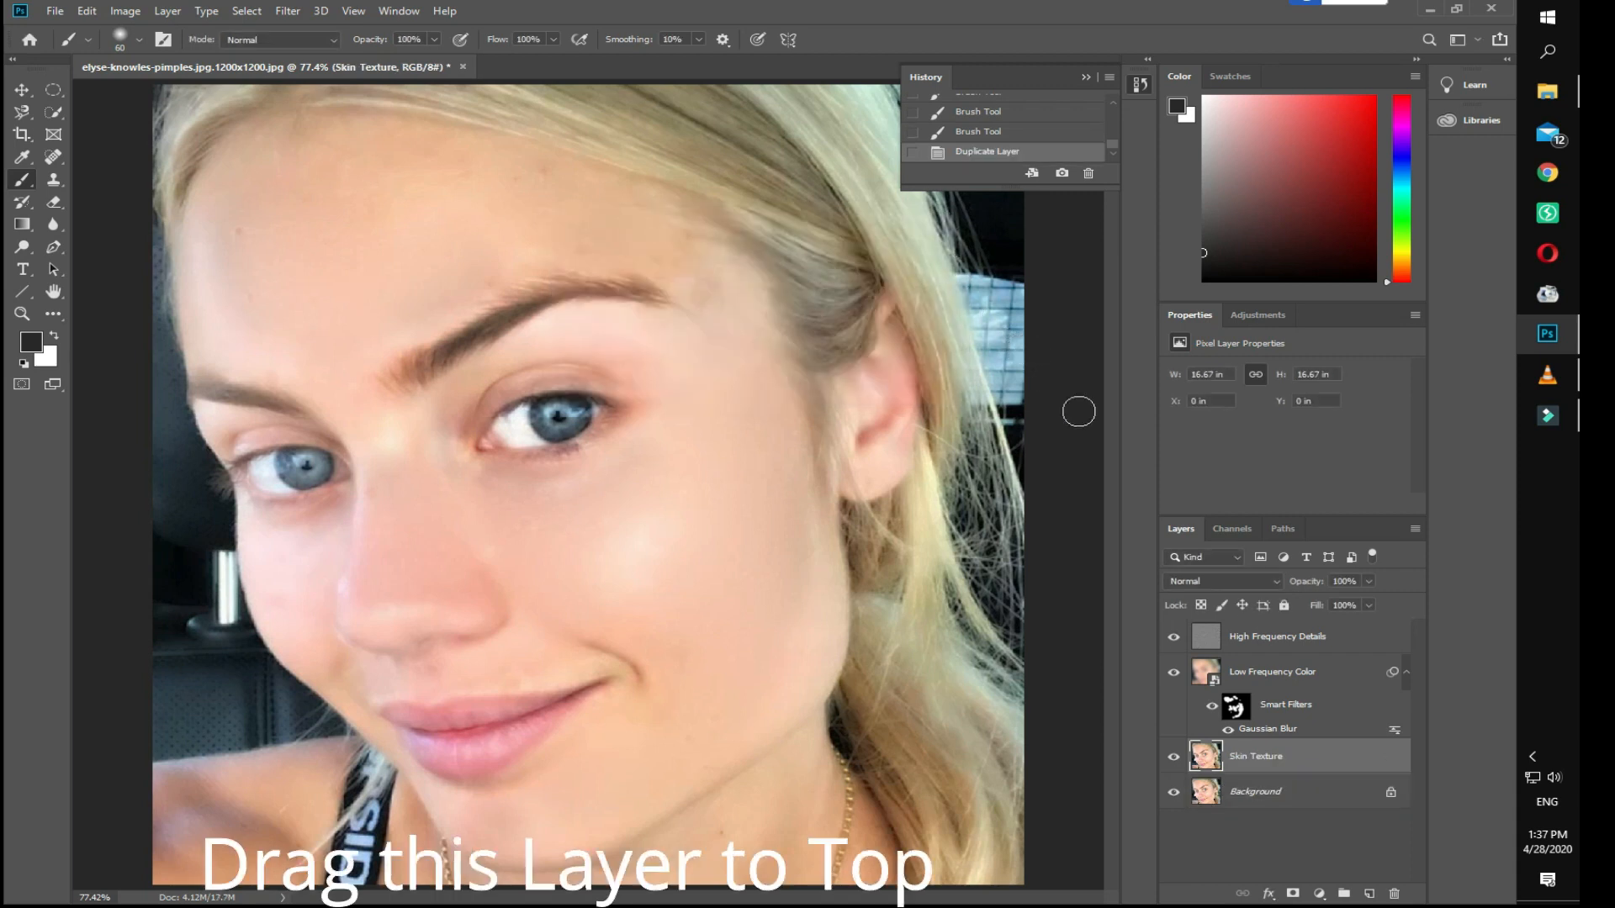
{"action": "left_click_drag", "start_coordinate": [1301, 756], "coordinate": [1291, 636]}
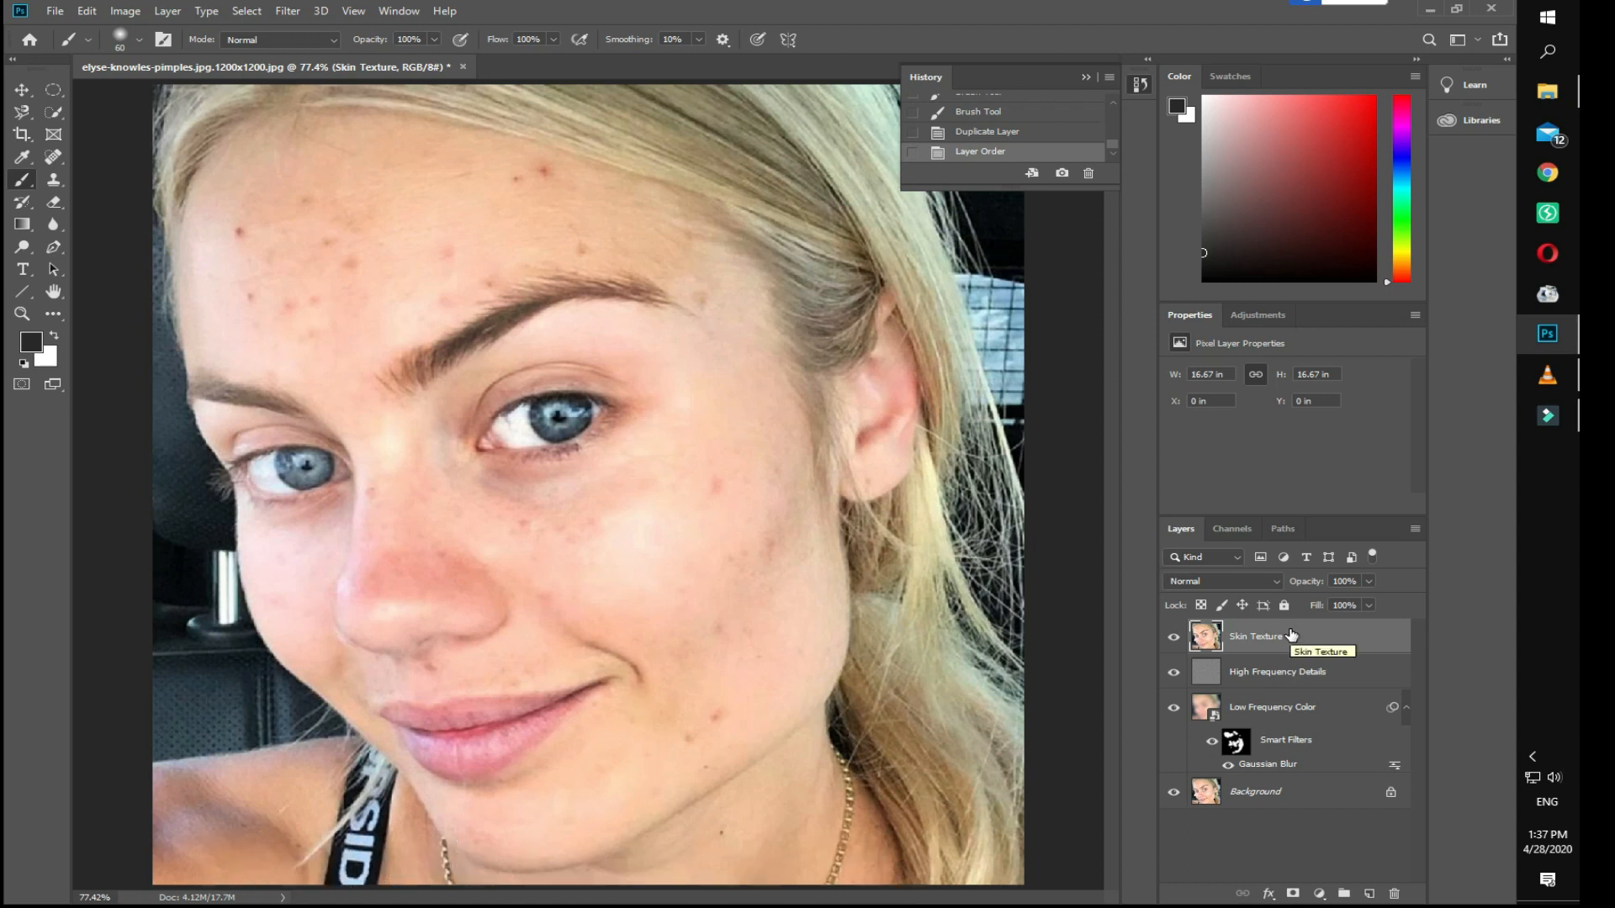
Desaturate the Skin Texture layer and convert it to a smart object.
{"action": "left_click", "coordinate": [126, 11]}
{"action": "mouse_move", "coordinate": [154, 65]}
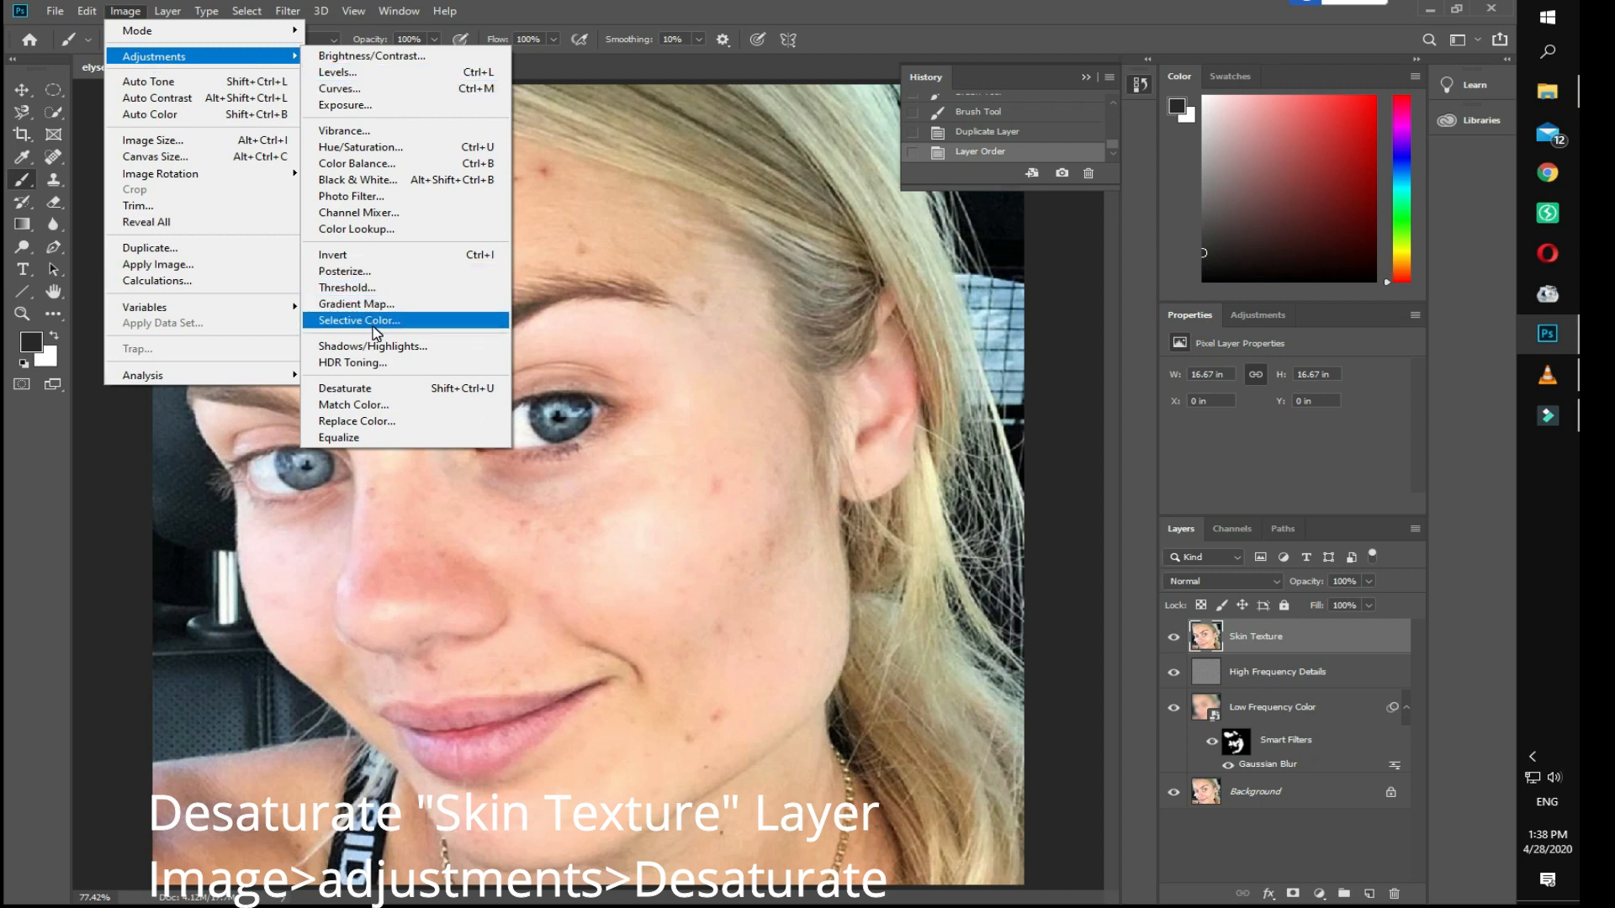
{"action": "left_click", "coordinate": [374, 387]}
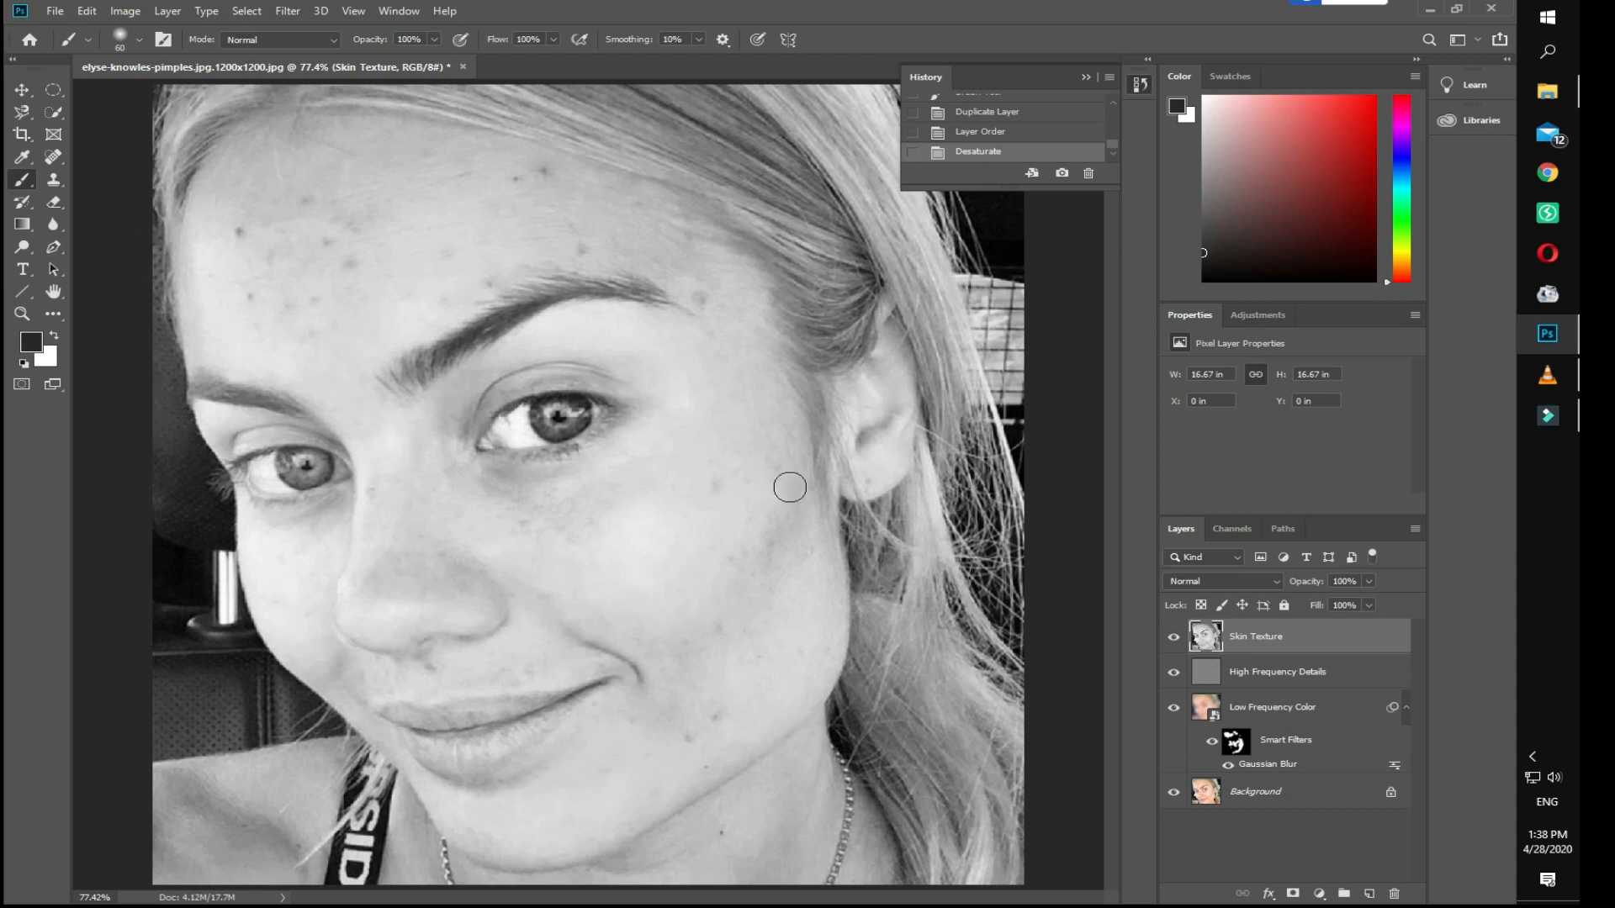
{"action": "right_click", "coordinate": [1264, 637]}
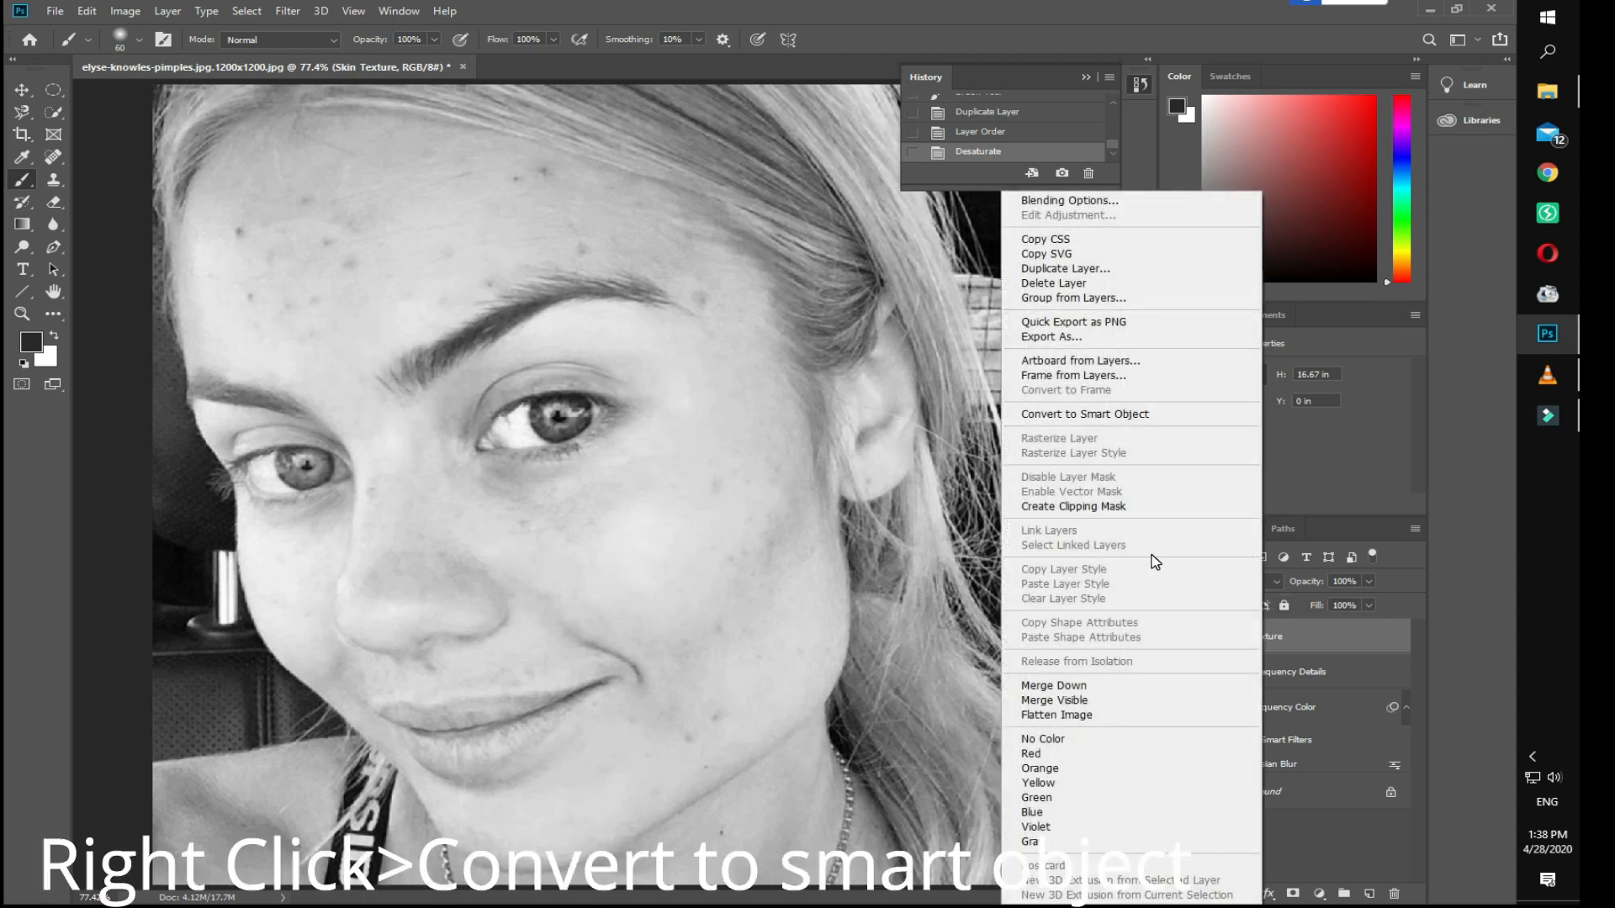
{"action": "left_click", "coordinate": [1107, 421]}
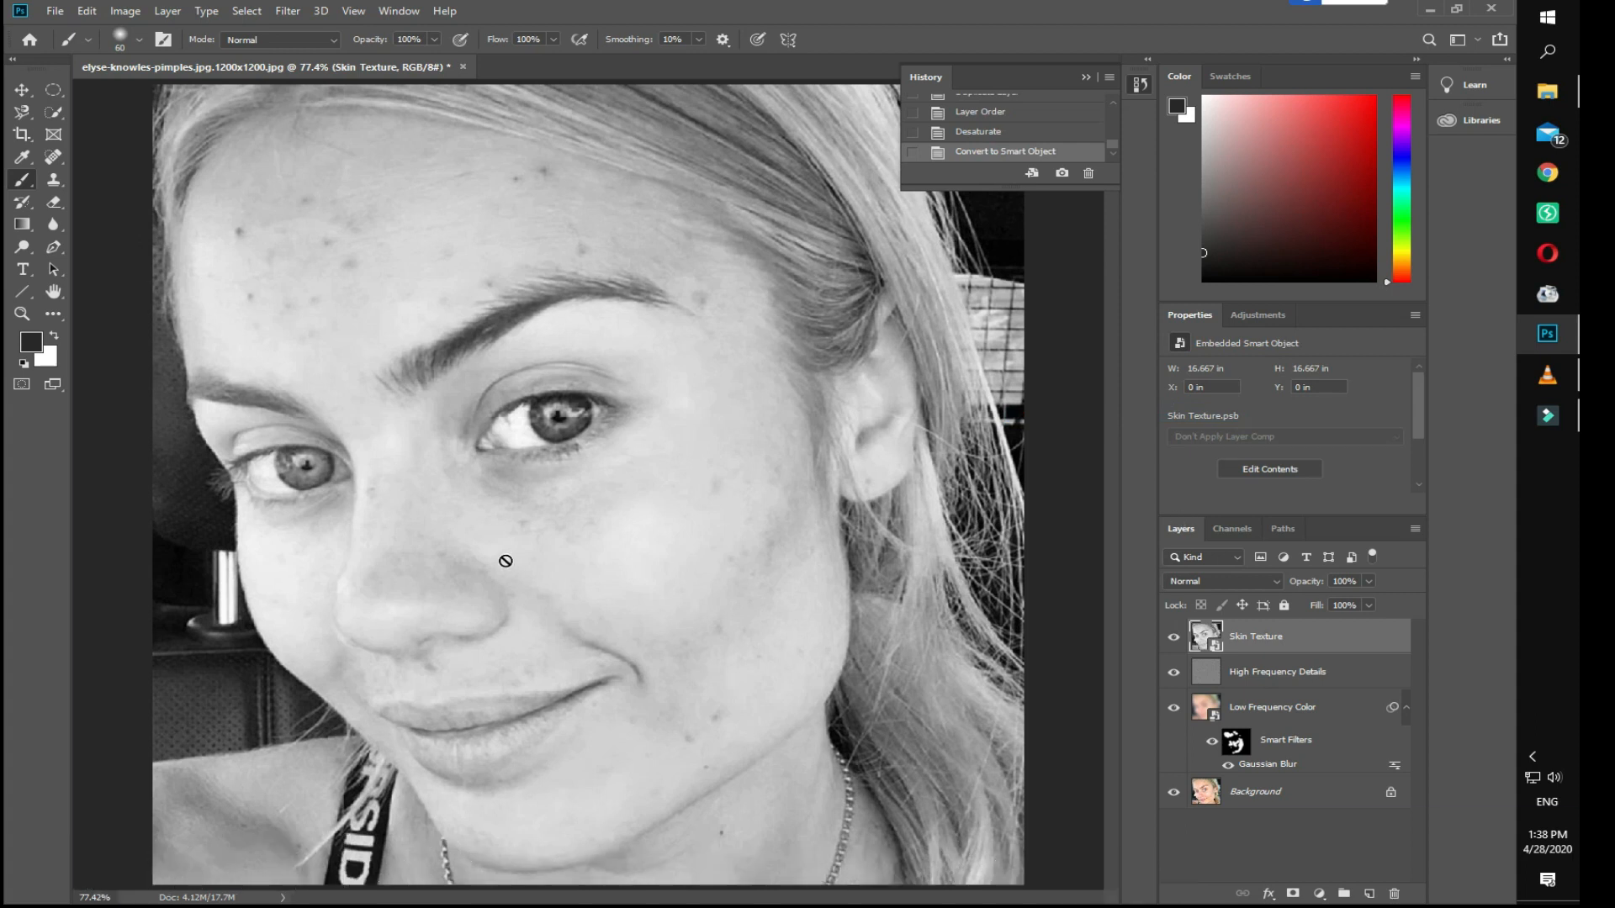
Apply a High Pass filter with a 2.0-pixel radius to the Skin Texture layer.
{"action": "left_click", "coordinate": [288, 11]}
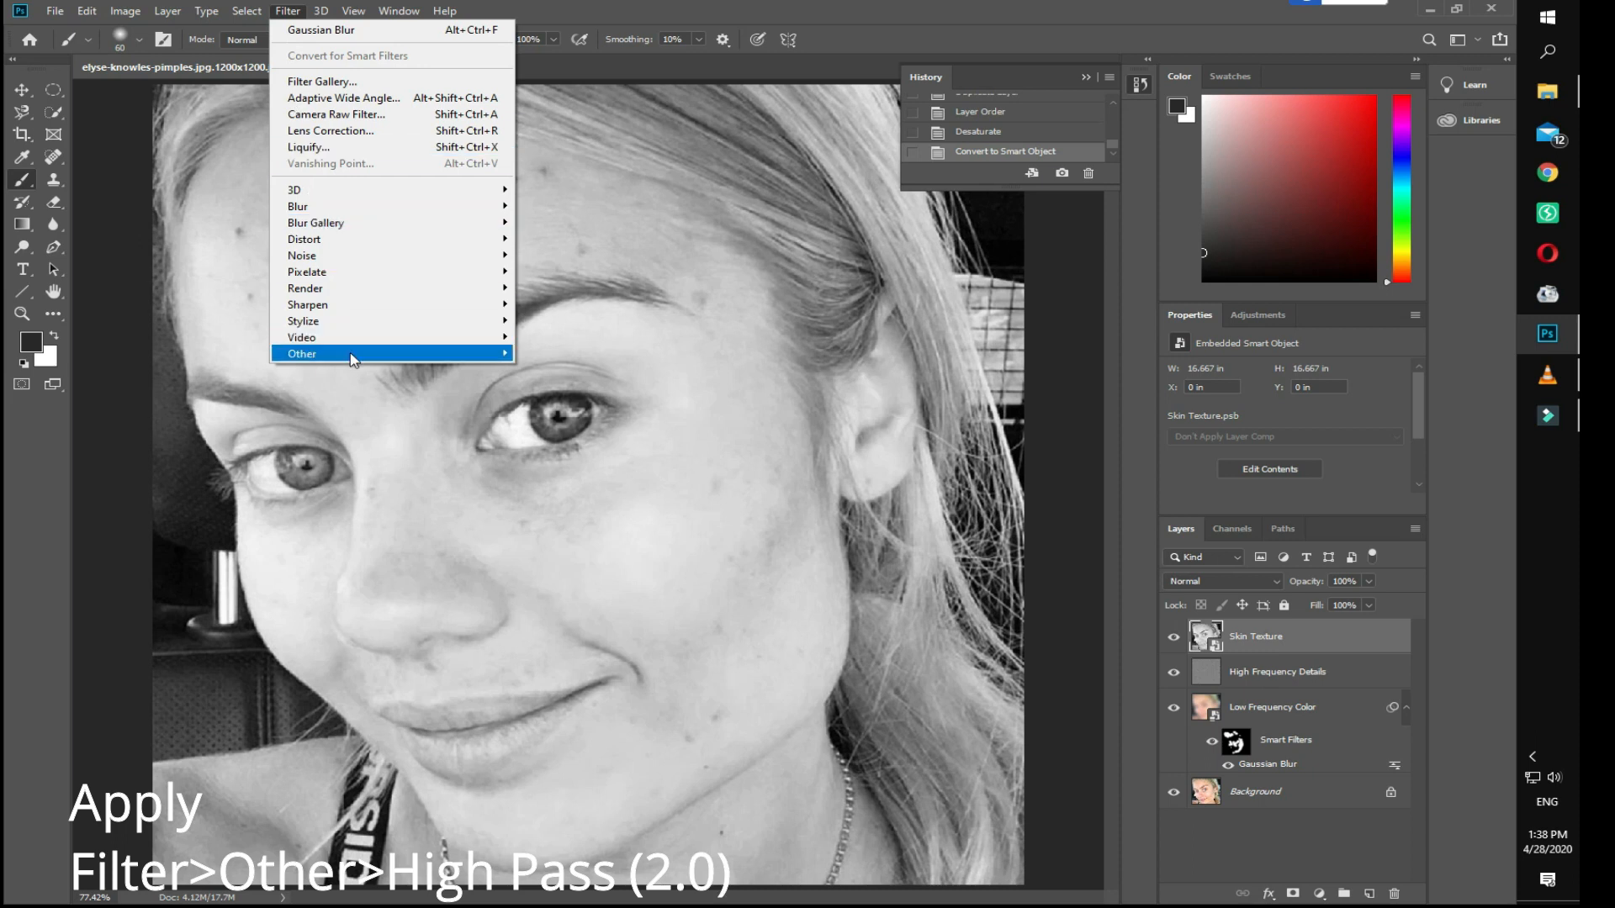
{"action": "mouse_move", "coordinate": [501, 357]}
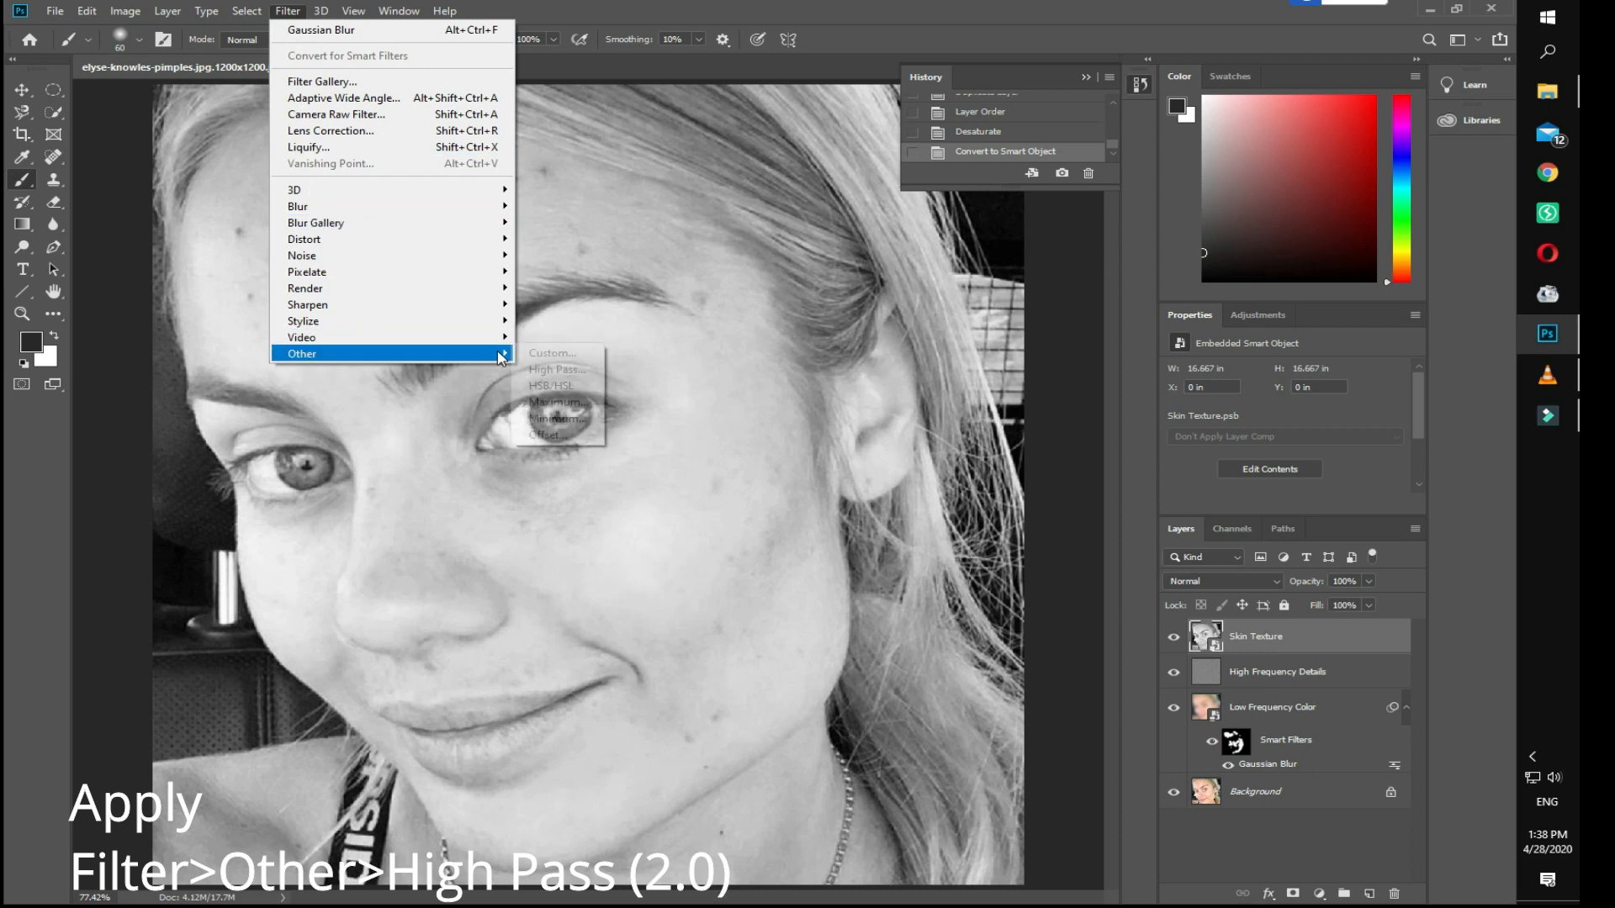
{"action": "left_click", "coordinate": [539, 370]}
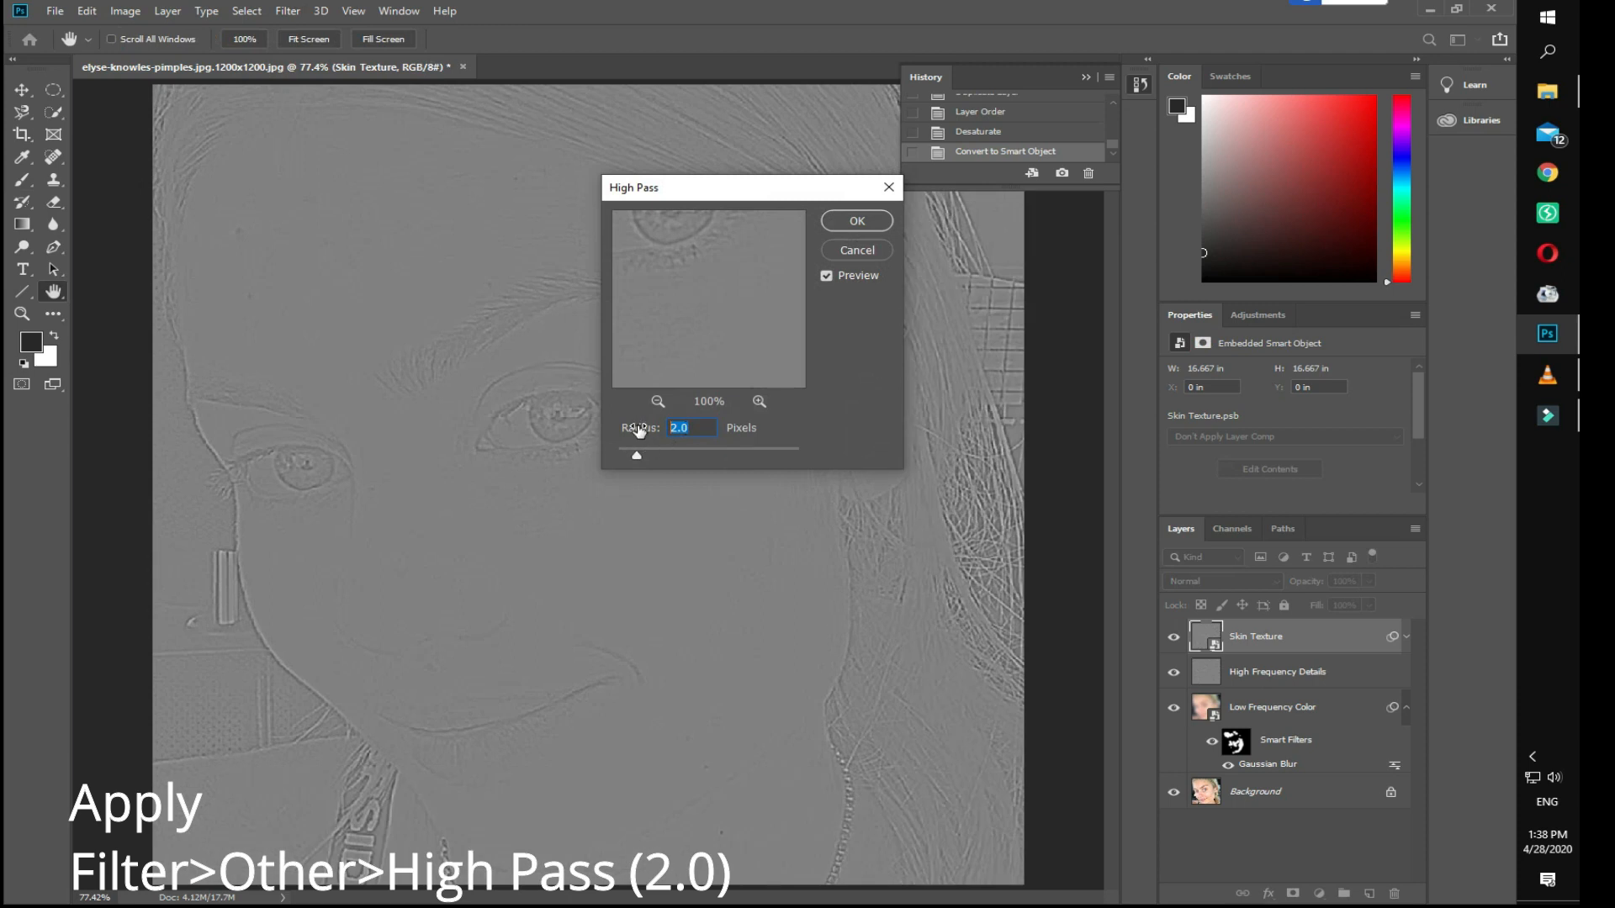
{"action": "type", "text": "2"}
{"action": "left_click", "coordinate": [841, 223]}
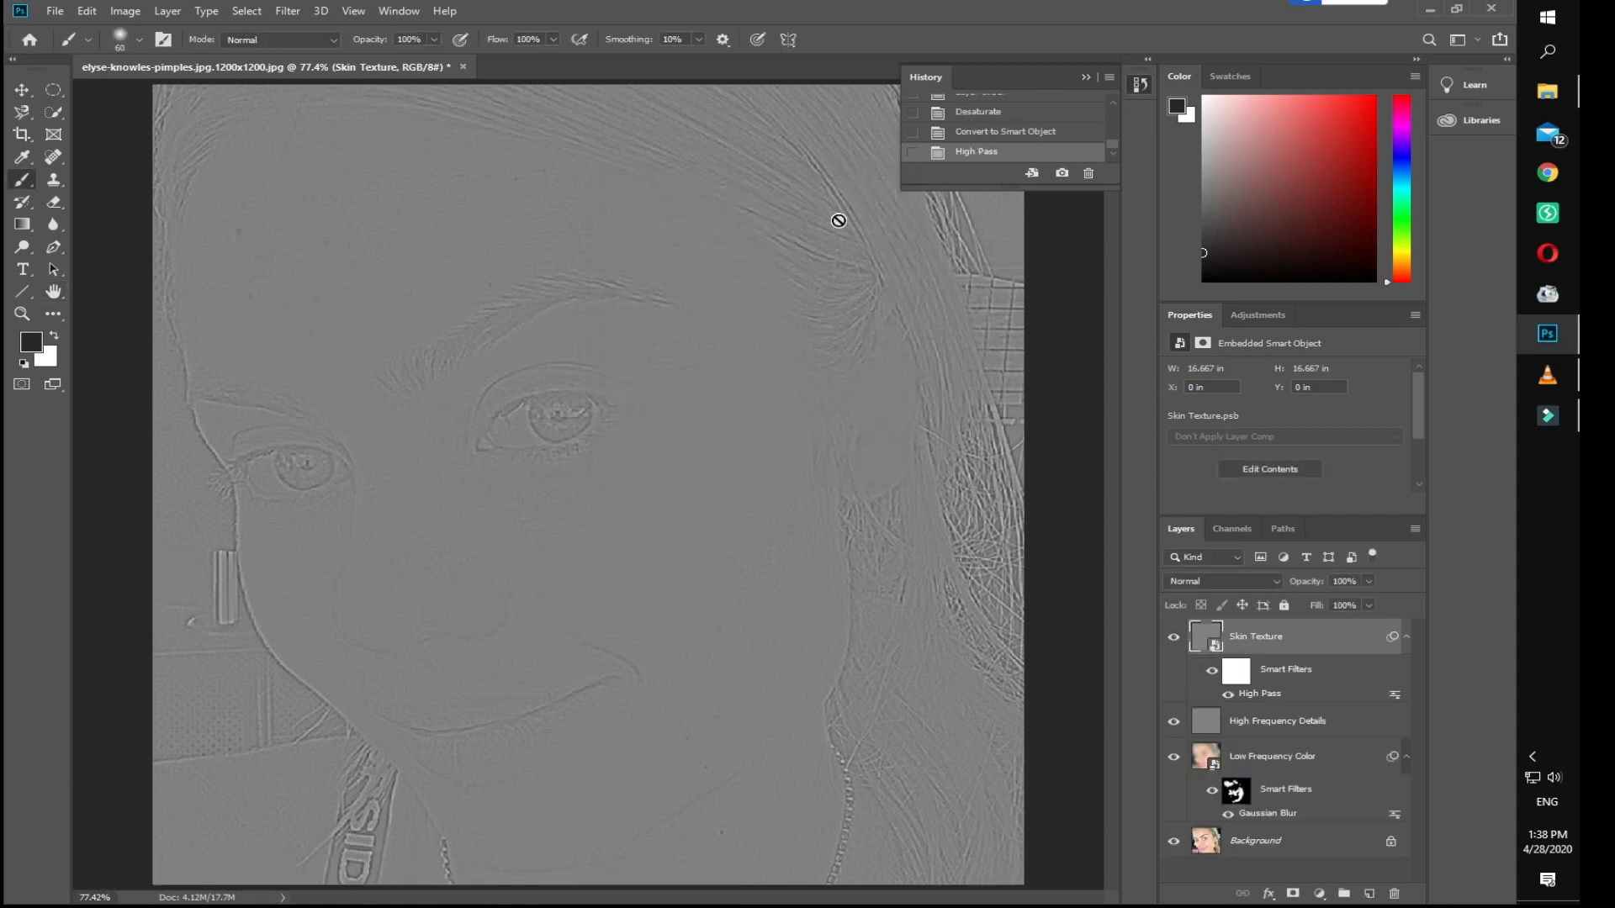
Set the Skin Texture layer's blending mode to Linear Light and its opacity to 72%.
{"action": "left_click", "coordinate": [1241, 582]}
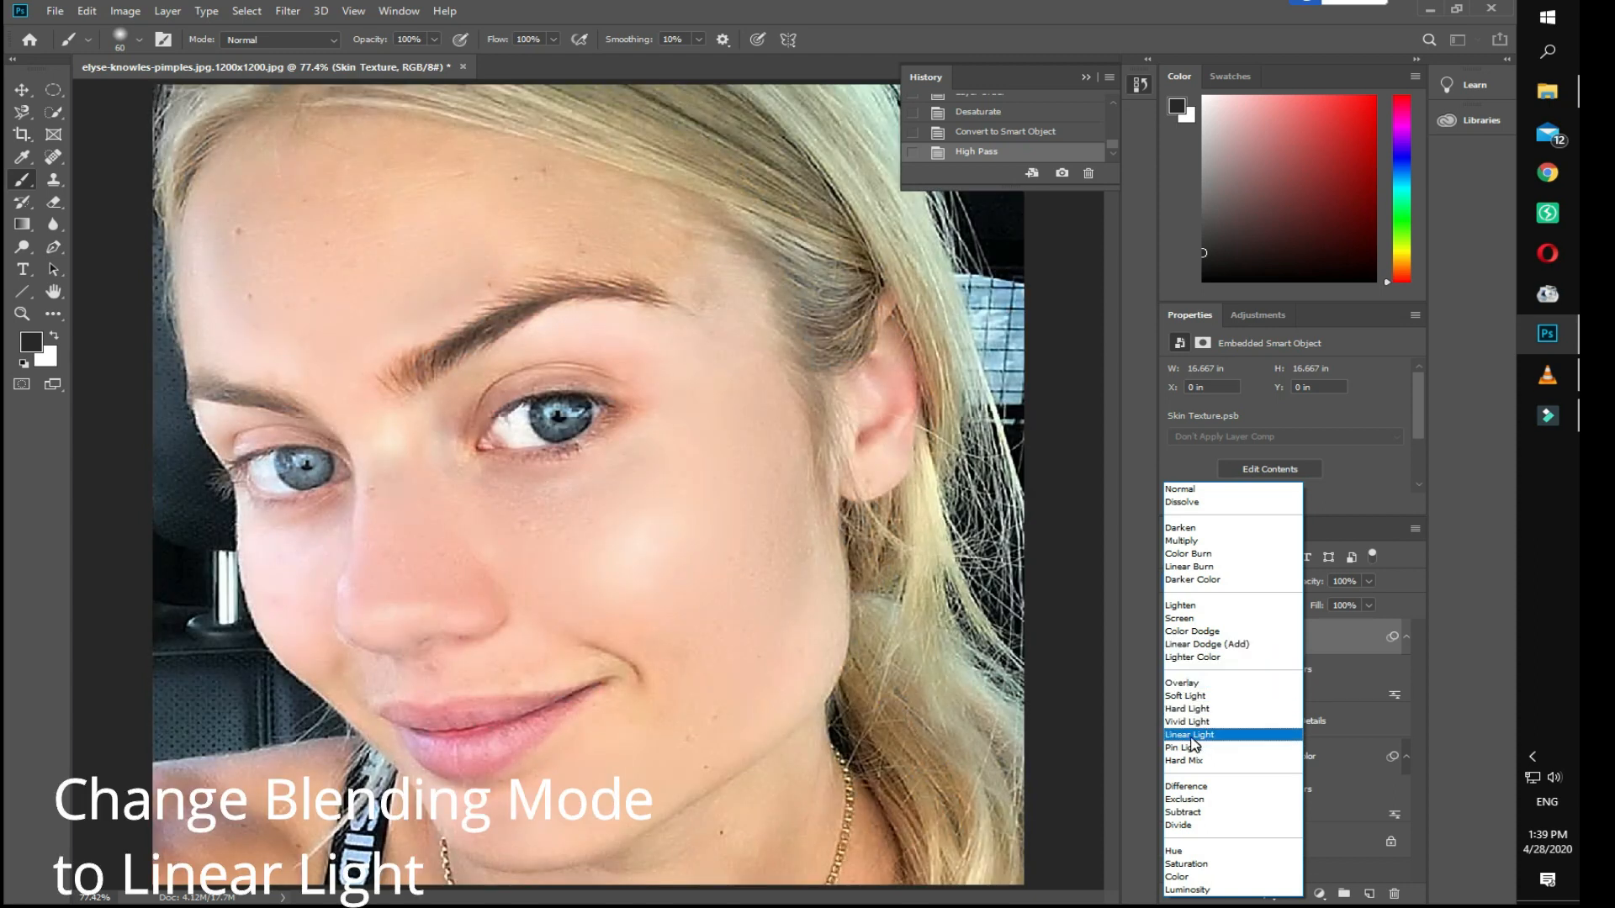
{"action": "left_click", "coordinate": [1191, 737]}
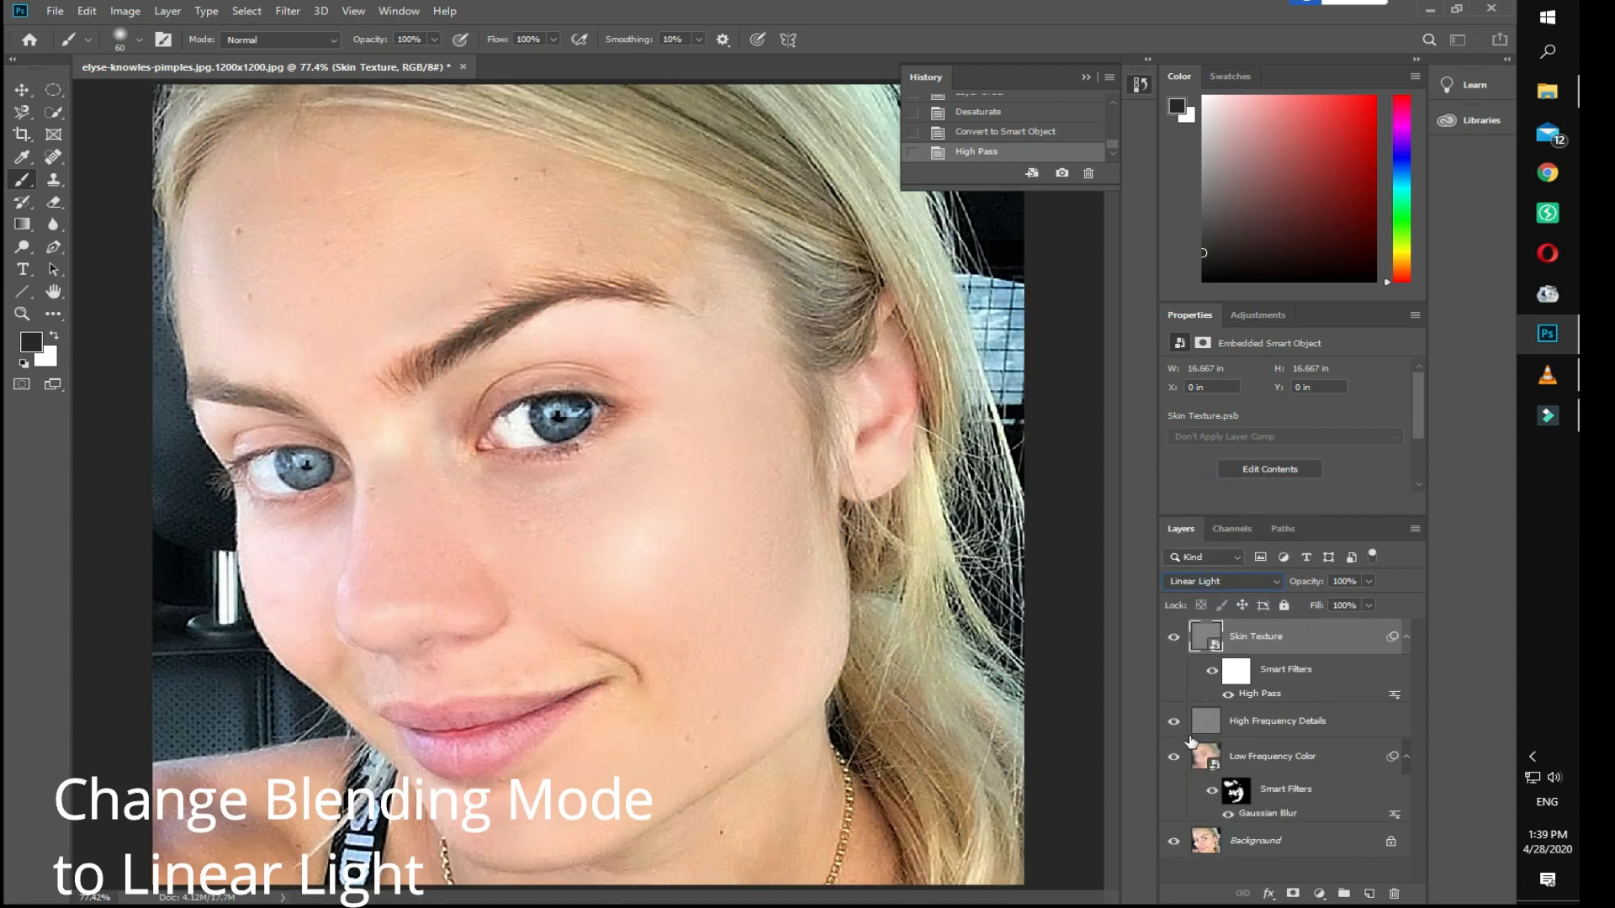
{"action": "left_click_drag", "start_coordinate": [1364, 582], "coordinate": [1310, 601]}
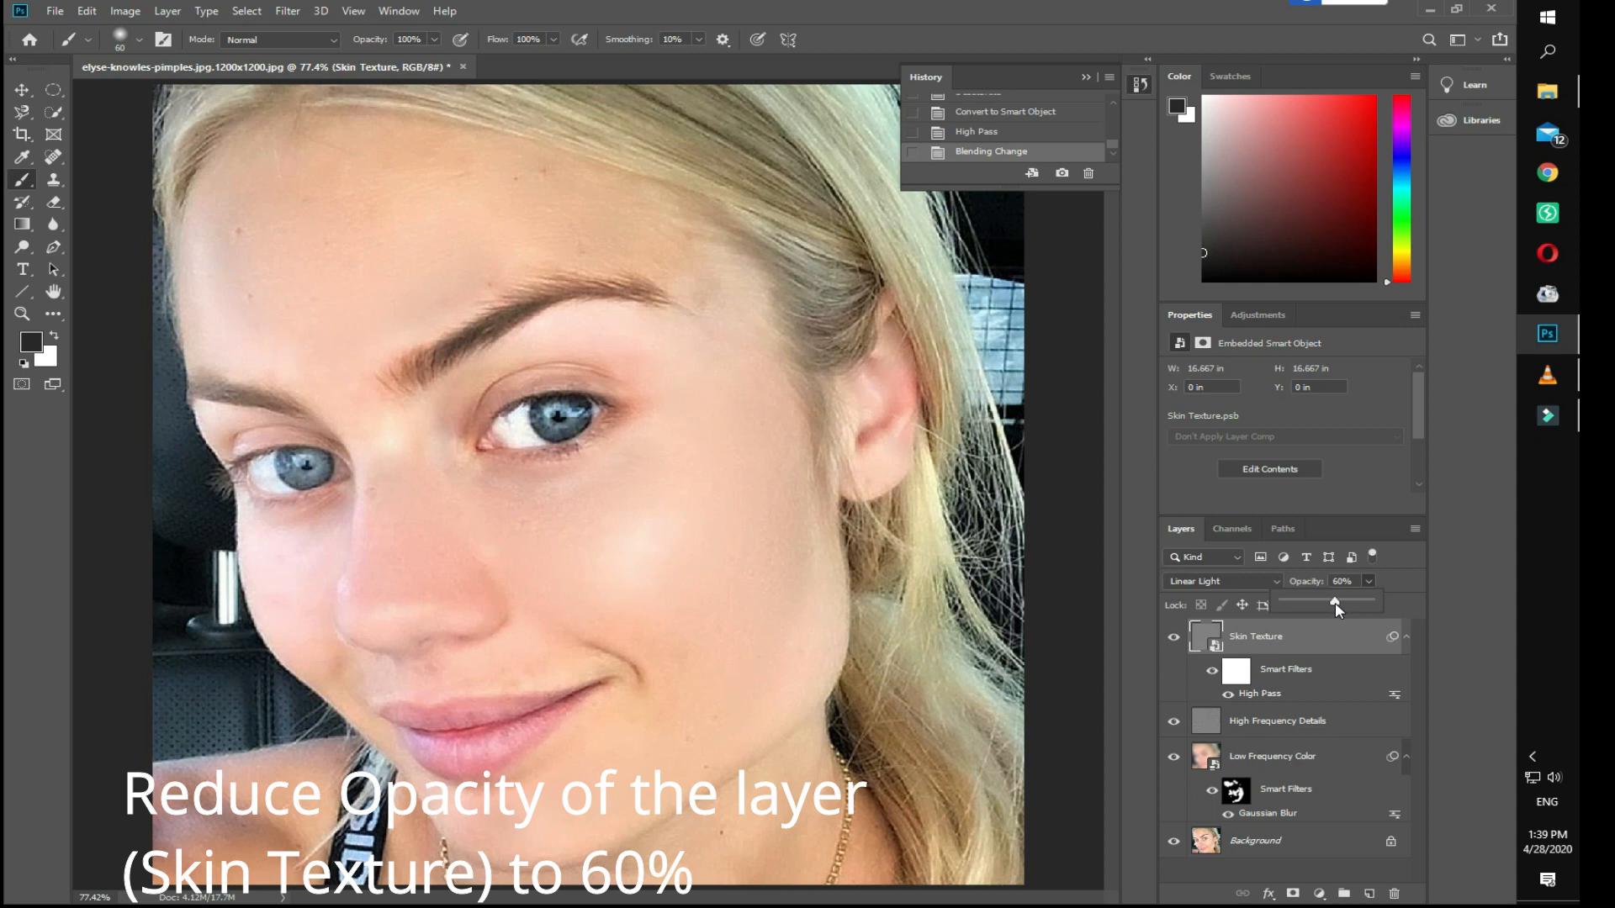
{"action": "left_click_drag", "start_coordinate": [1335, 602], "coordinate": [1334, 602]}
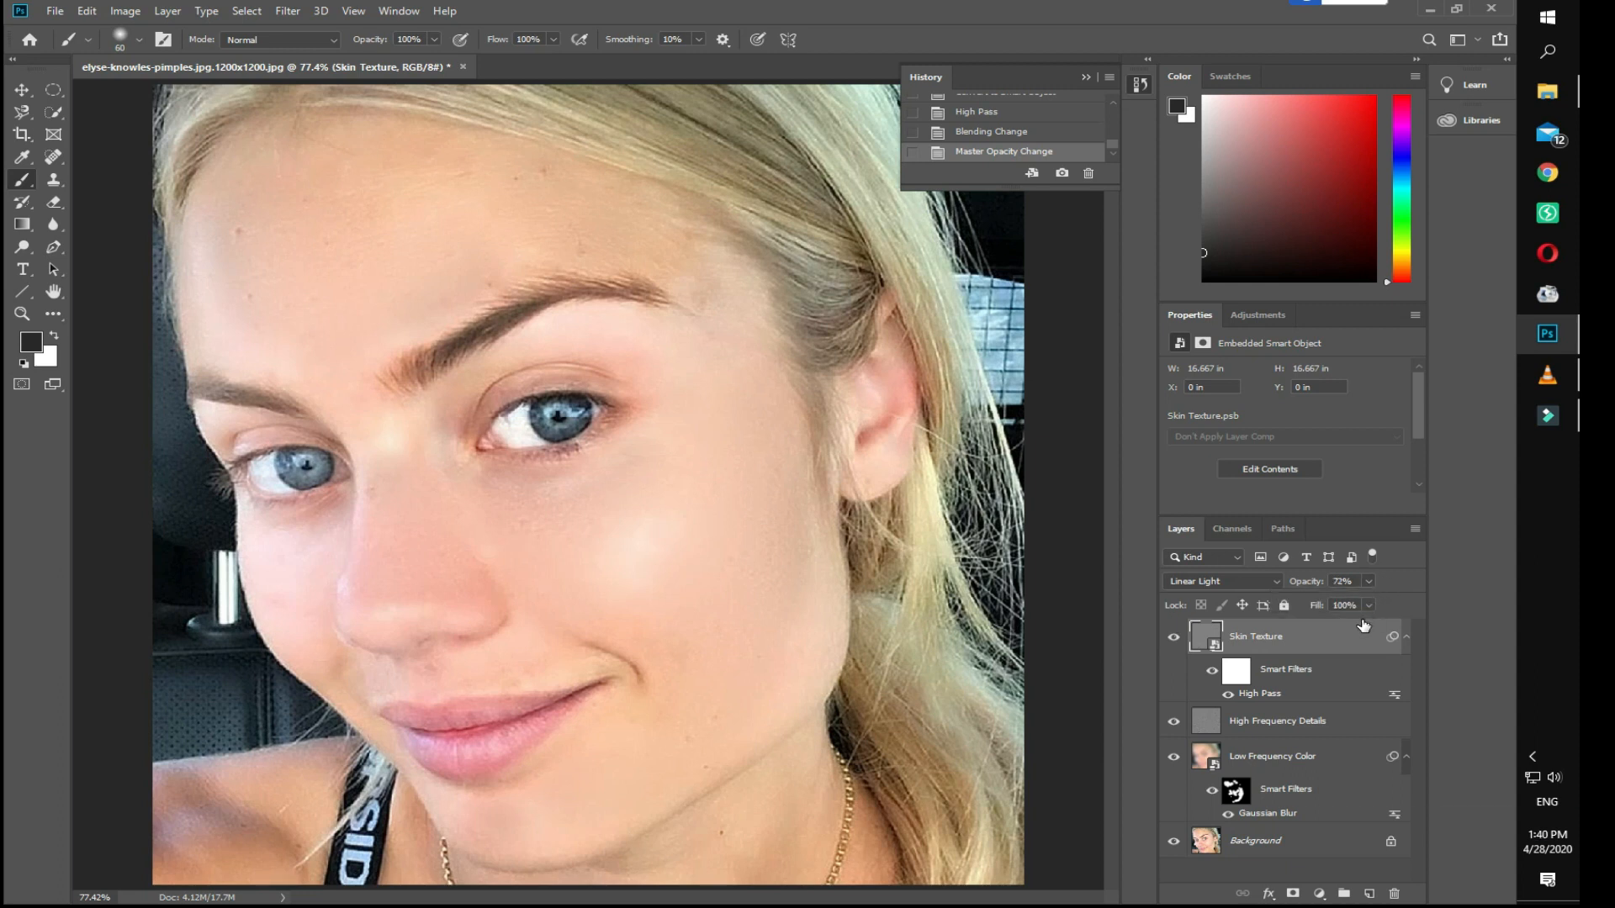
Add a black layer mask to the Skin Texture layer and set the Brush to 149 px with 0% hardness.
{"action": "left_click", "coordinate": [1294, 893], "text": "alt"}
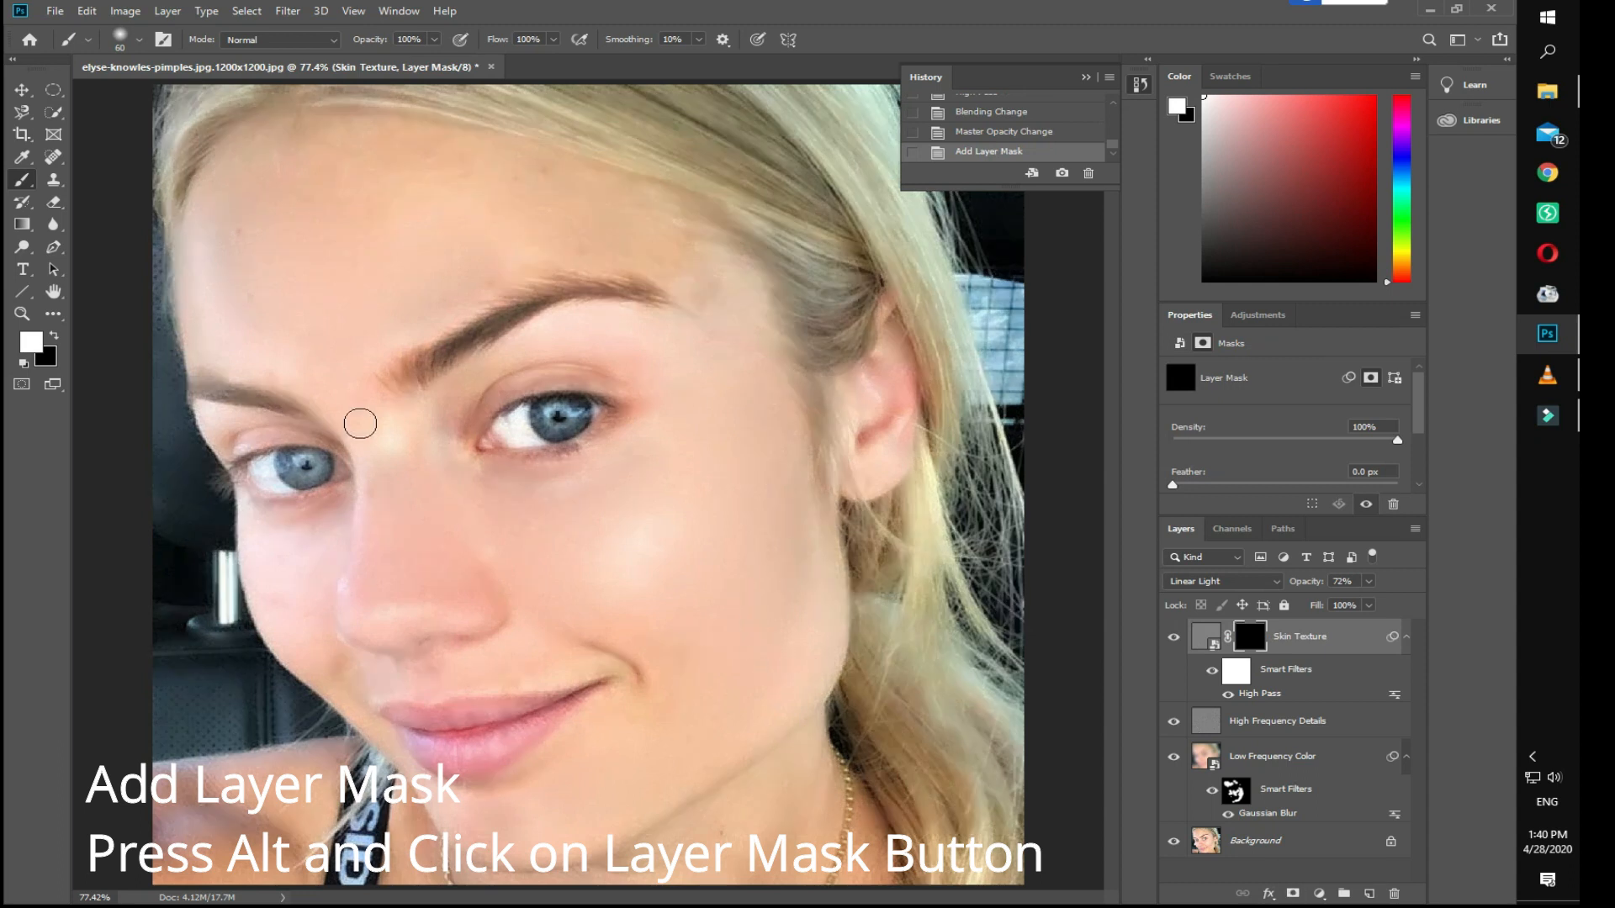
{"action": "right_click", "coordinate": [22, 179]}
{"action": "left_click", "coordinate": [60, 190]}
{"action": "right_click", "coordinate": [340, 229]}
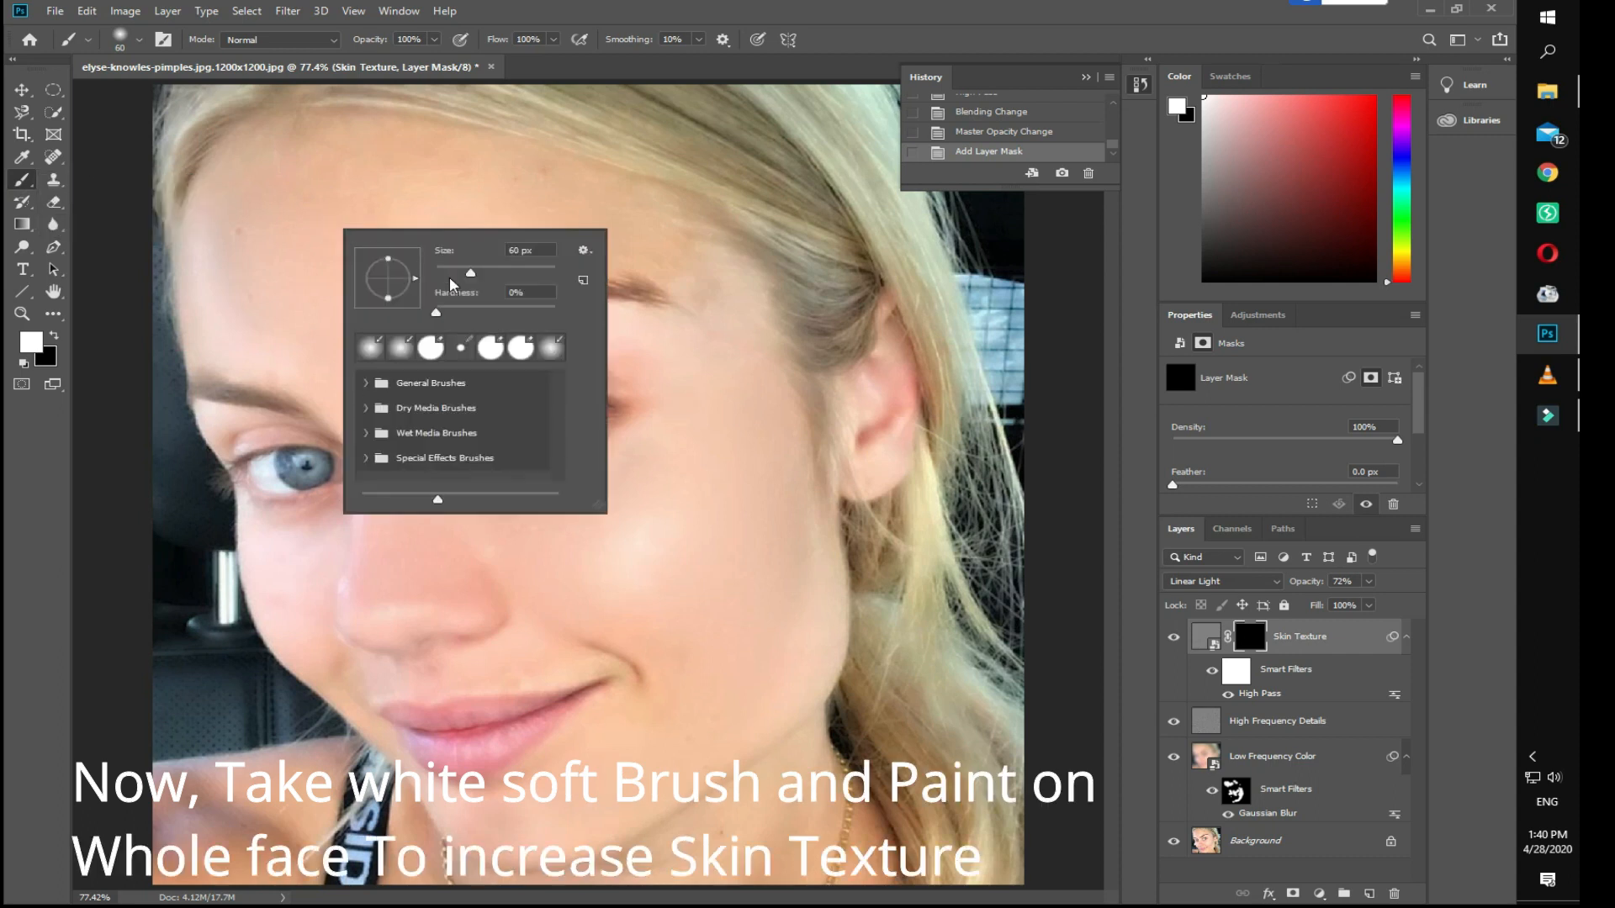
{"action": "left_click", "coordinate": [434, 313]}
{"action": "left_click_drag", "start_coordinate": [482, 272], "coordinate": [496, 273]}
Paint white on the Skin Texture layer mask over the forehead and around the eye.
{"action": "left_click", "coordinate": [256, 278]}
{"action": "key", "text": "ctrl+z"}
{"action": "mouse_move", "coordinate": [256, 277]}
{"action": "left_mouse_down"}
{"action": "mouse_move", "coordinate": [363, 282]}
{"action": "mouse_move", "coordinate": [329, 362]}
{"action": "mouse_move", "coordinate": [284, 179]}
{"action": "mouse_move", "coordinate": [528, 198]}
{"action": "mouse_move", "coordinate": [686, 279]}
{"action": "left_mouse_up"}
{"action": "mouse_move", "coordinate": [688, 286]}
{"action": "left_mouse_down"}
{"action": "mouse_move", "coordinate": [699, 380]}
{"action": "mouse_move", "coordinate": [495, 469]}
{"action": "left_mouse_up"}
{"action": "left_click_drag", "start_coordinate": [495, 469], "coordinate": [622, 384]}
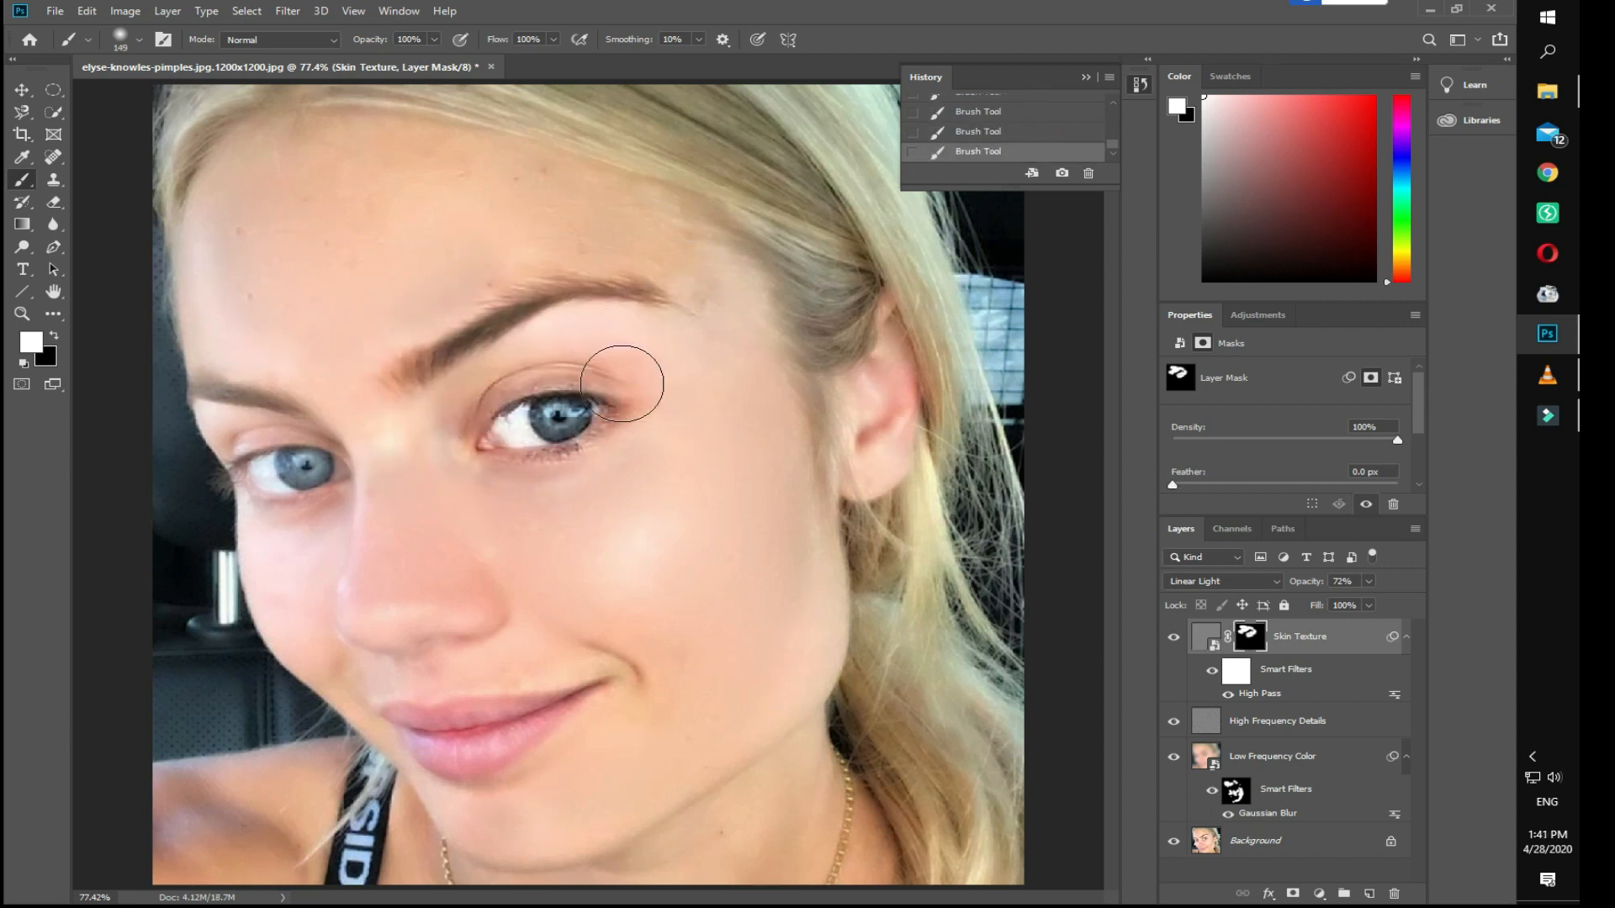
Paint white on the Skin Texture layer mask over the cheek and jaw, and reduce the brush to 70 px.
{"action": "mouse_move", "coordinate": [681, 485]}
{"action": "left_mouse_down"}
{"action": "mouse_move", "coordinate": [481, 827]}
{"action": "mouse_move", "coordinate": [253, 496]}
{"action": "mouse_move", "coordinate": [676, 372]}
{"action": "mouse_move", "coordinate": [794, 708]}
{"action": "left_mouse_up"}
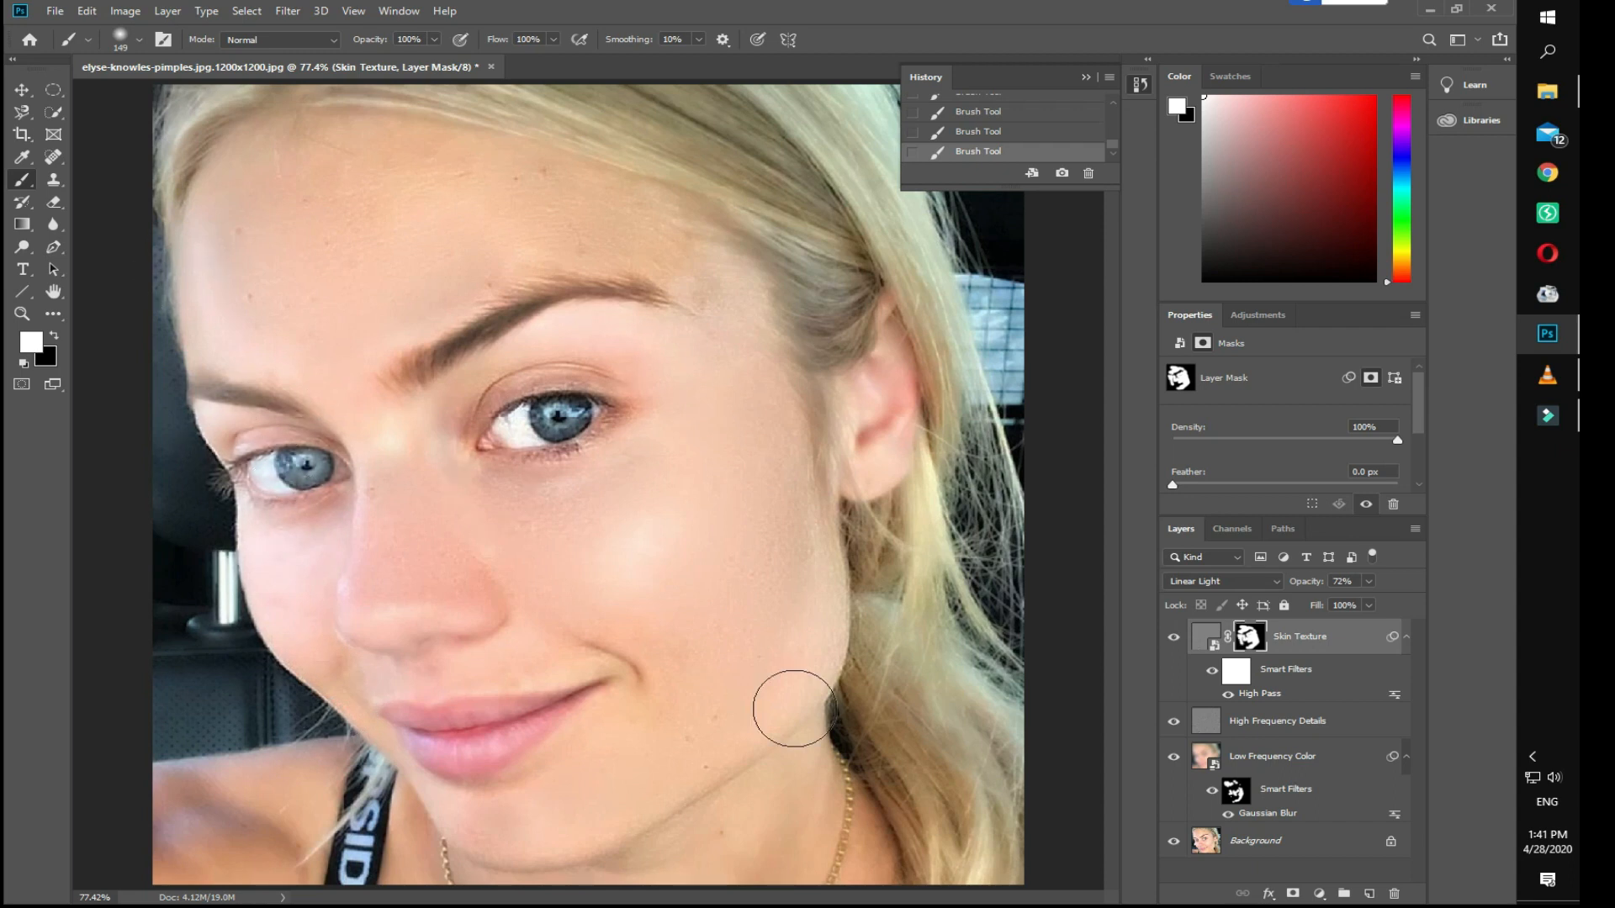
{"action": "key", "text": "bracketleft"}
{"action": "key", "text": "bracketleft"}
{"action": "key", "text": "bracketleft"}
{"action": "key", "text": "bracketleft"}
{"action": "key", "text": "bracketleft"}
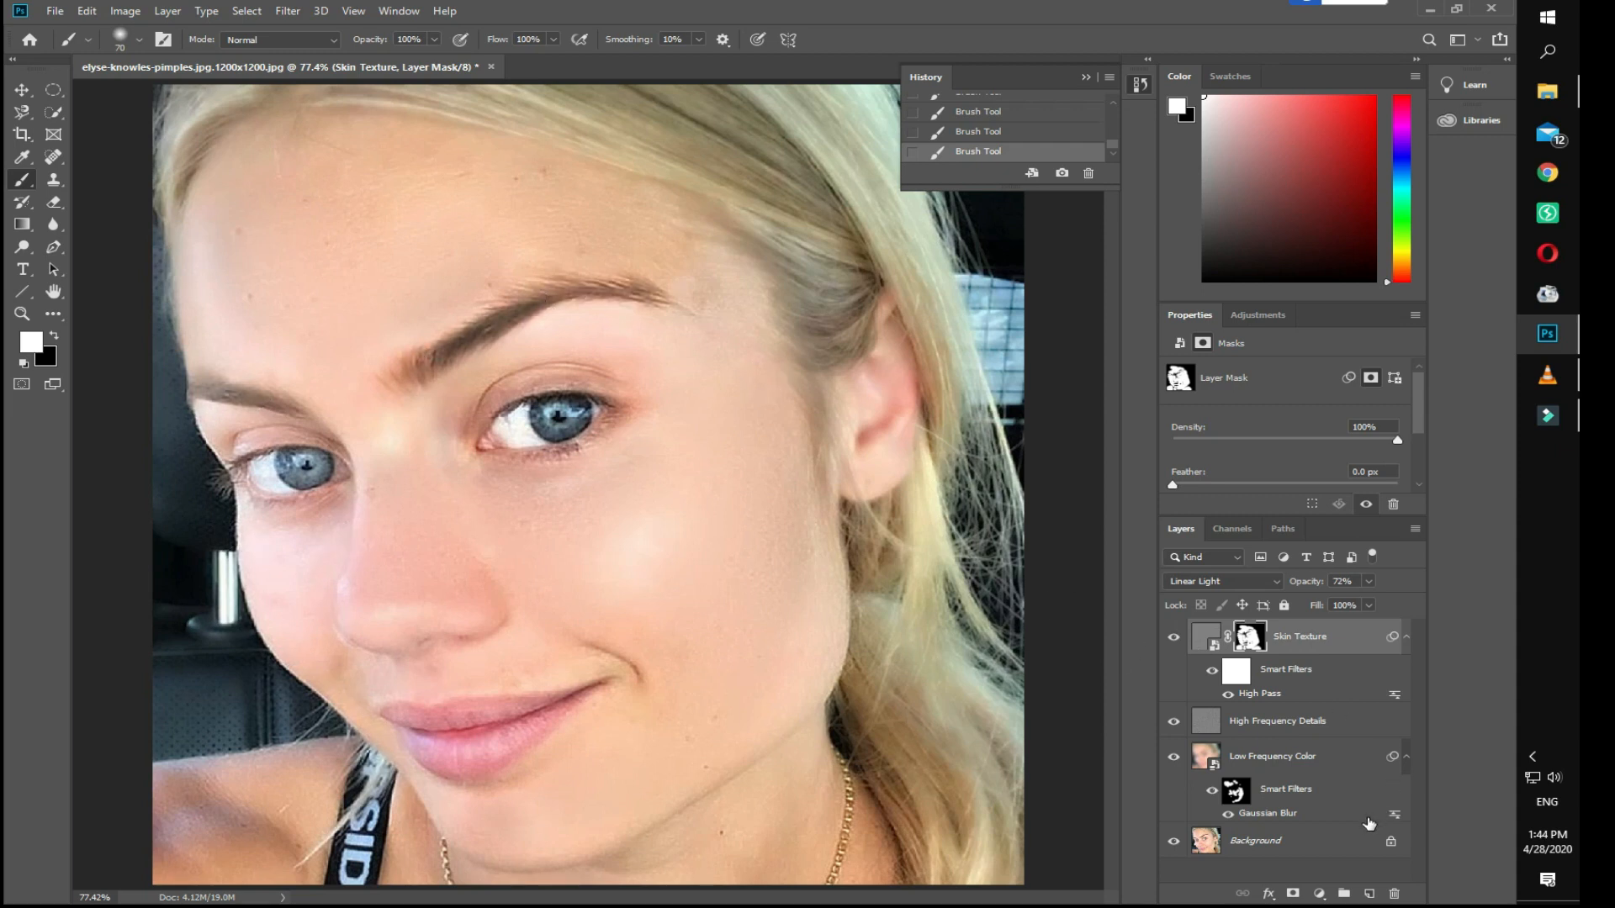
Add a Brightness/Contrast adjustment layer above the Skin Texture layer with Brightness 8 and Contrast 12.
{"action": "left_click", "coordinate": [1251, 318]}
{"action": "left_click", "coordinate": [1213, 355]}
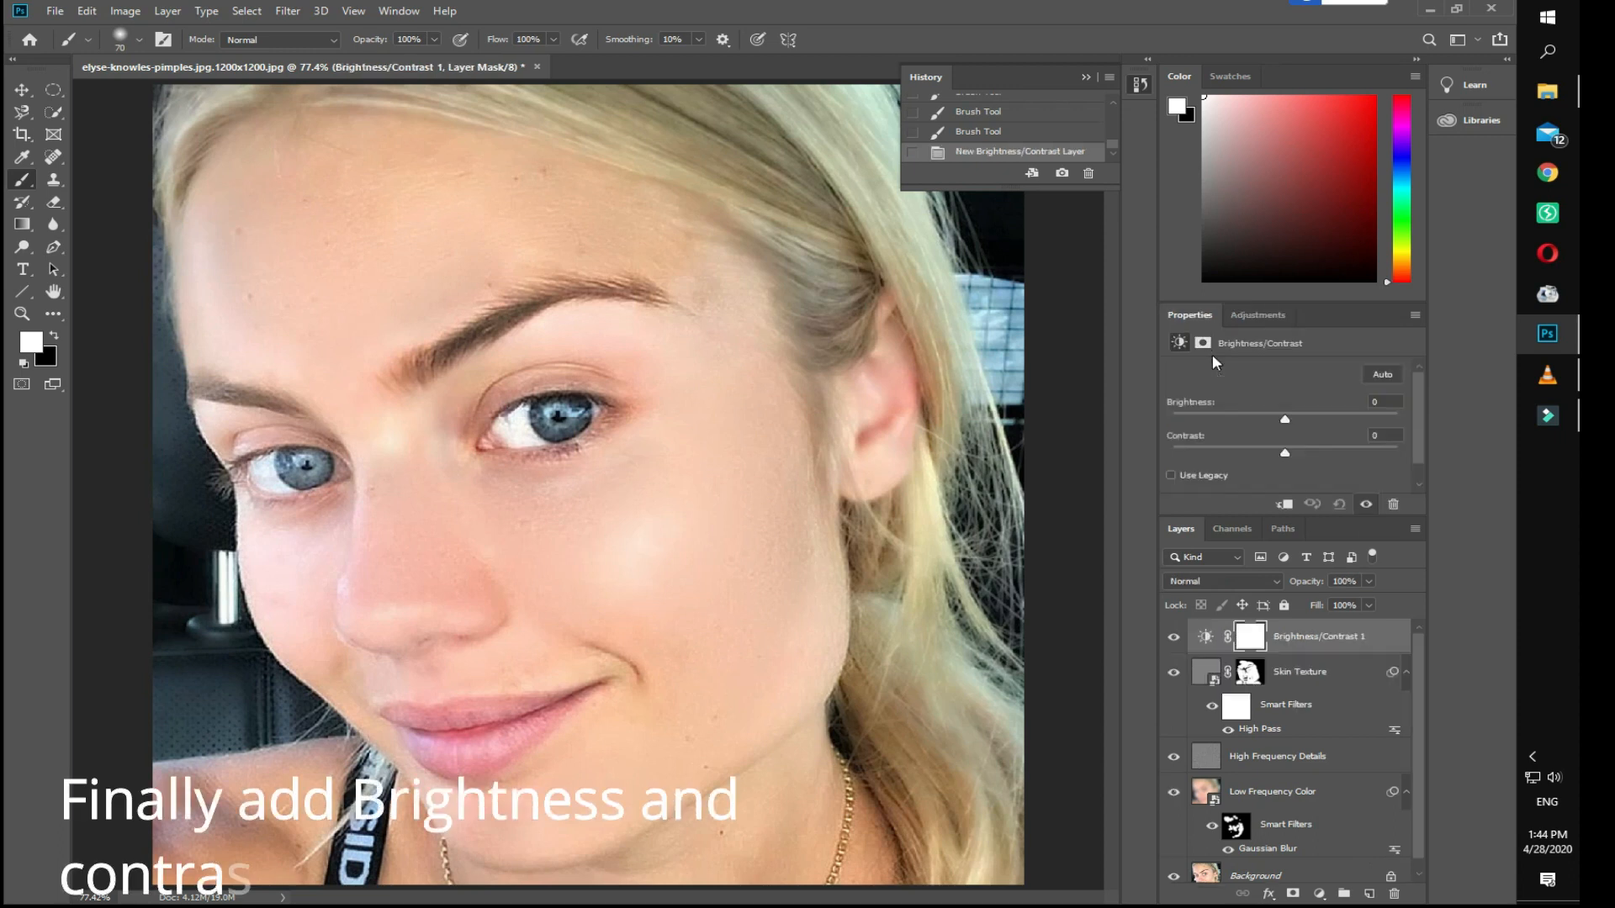
{"action": "left_click_drag", "start_coordinate": [1285, 419], "coordinate": [1292, 421]}
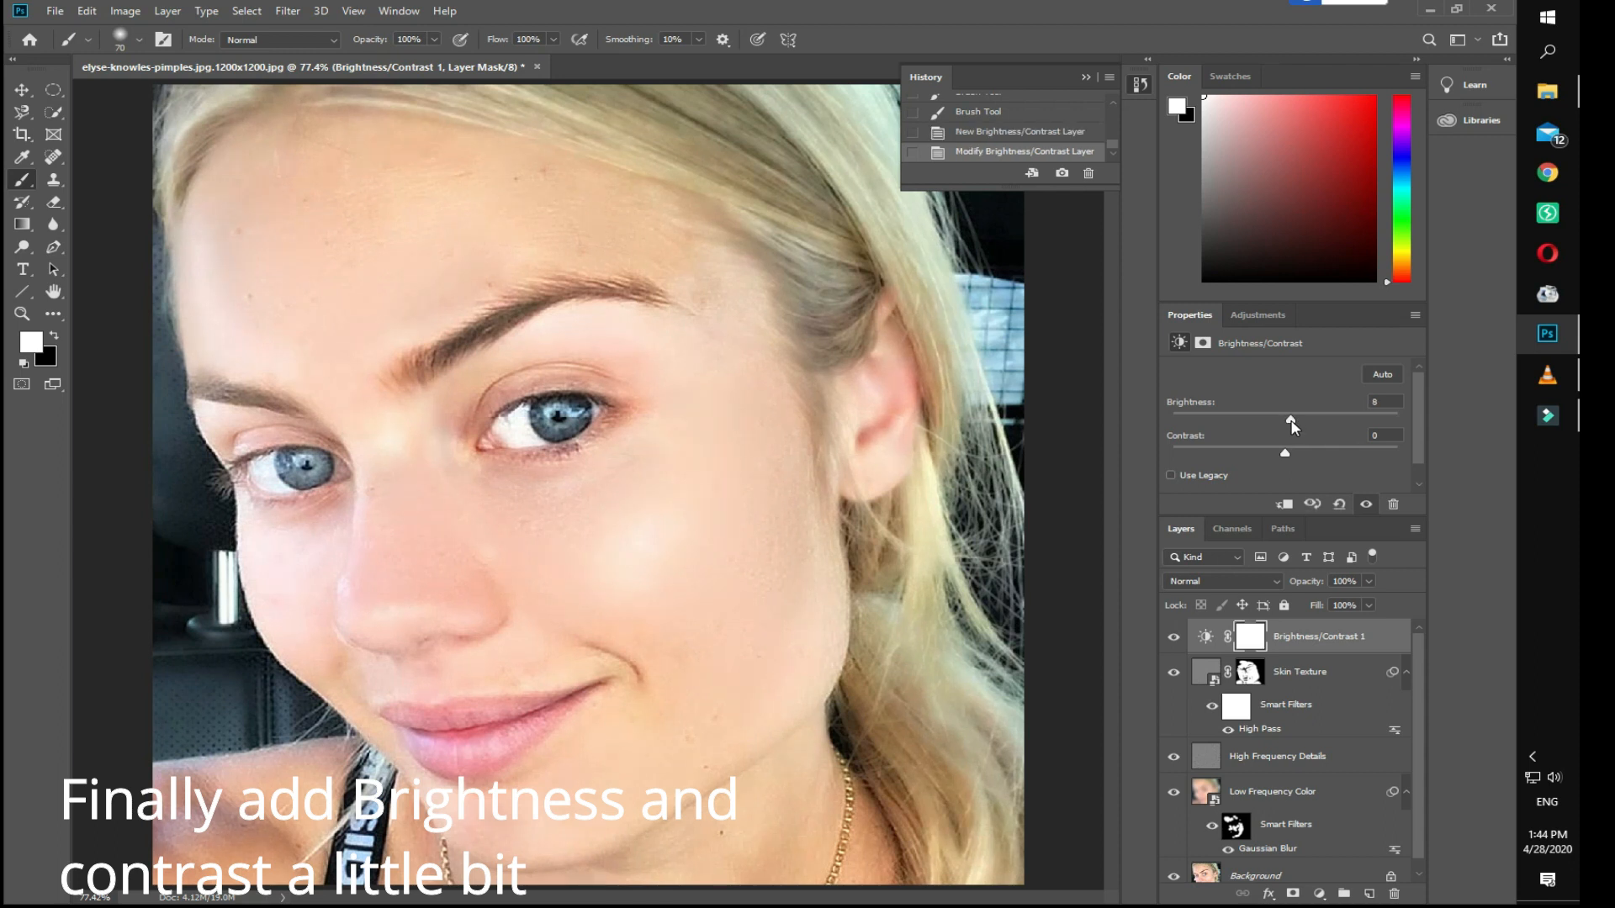
{"action": "left_click_drag", "start_coordinate": [1288, 449], "coordinate": [1292, 452]}
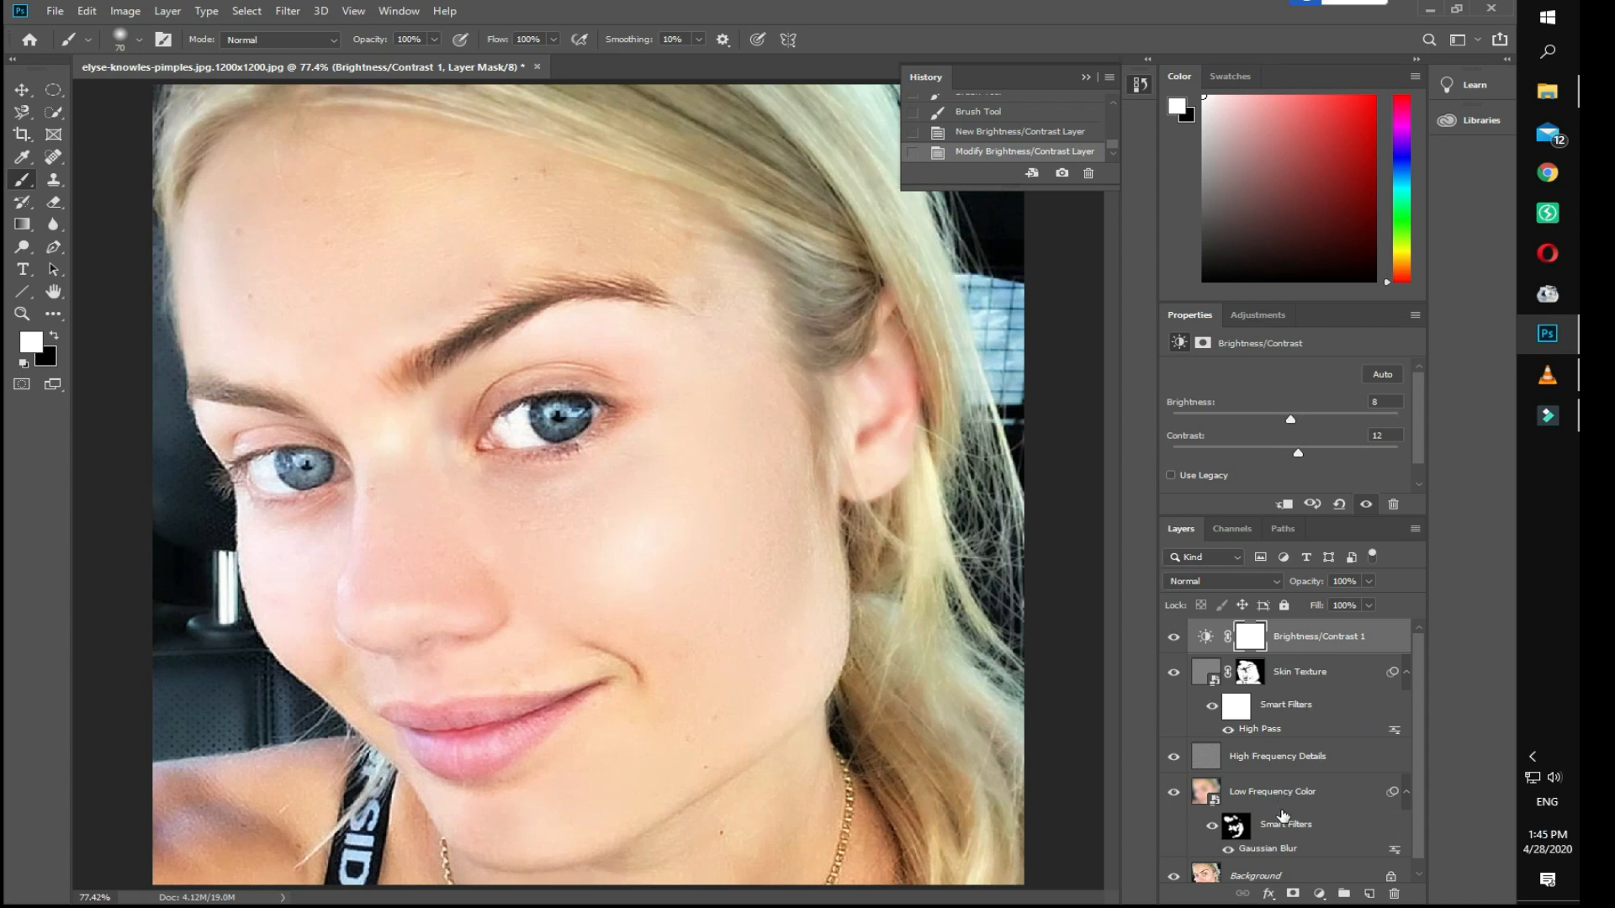
Convert the Background into a regular layer named Layer 0 and move it to the top of the layer stack.
{"action": "scroll", "coordinate": [1285, 820], "scroll_direction": "down", "scroll_amount": 1}
{"action": "double_click", "coordinate": [1295, 867]}
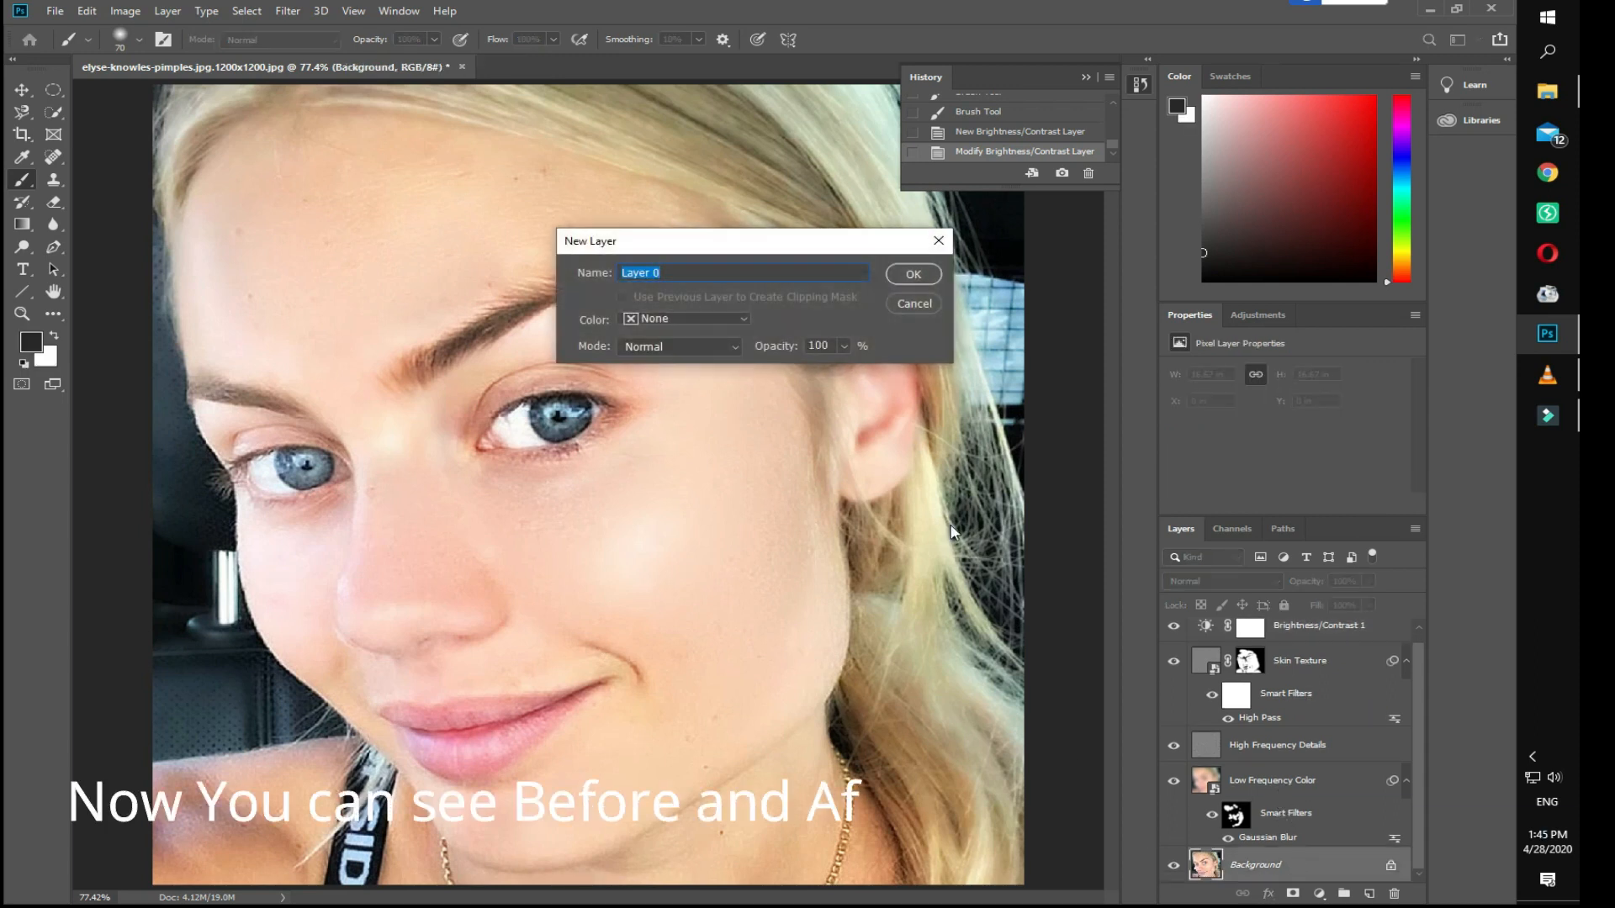
{"action": "left_click", "coordinate": [917, 278]}
{"action": "left_click_drag", "start_coordinate": [1297, 869], "coordinate": [1286, 626]}
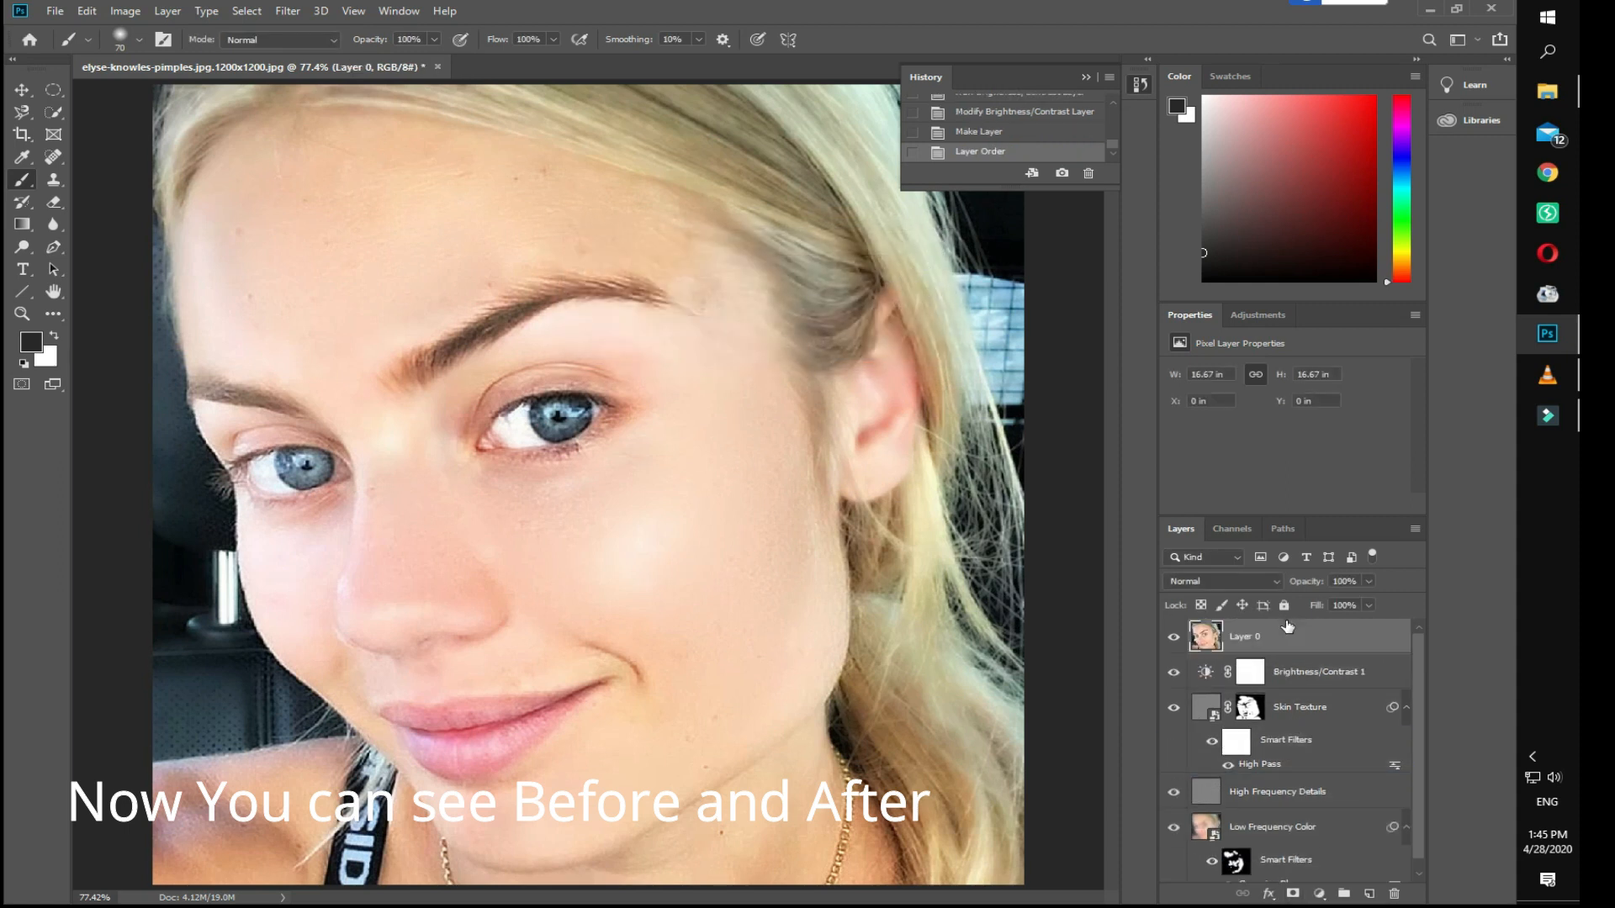
Toggle the visibility of Layer 0 to compare the original portrait with the retouched result.
{"action": "left_click", "coordinate": [1174, 640]}
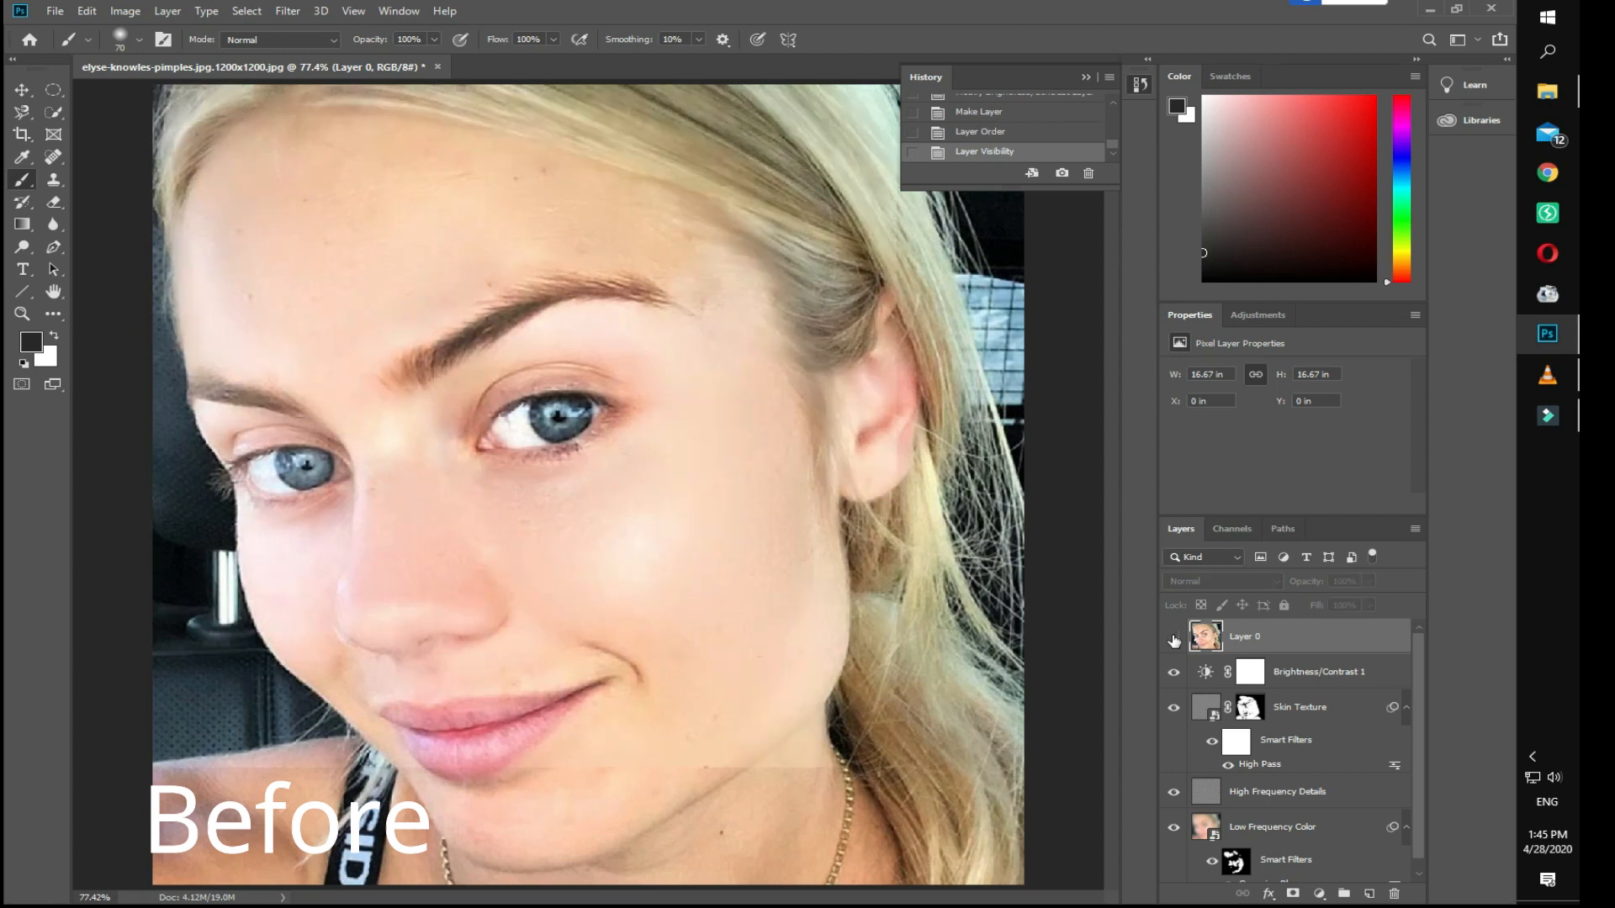
{"action": "left_click", "coordinate": [1174, 640]}
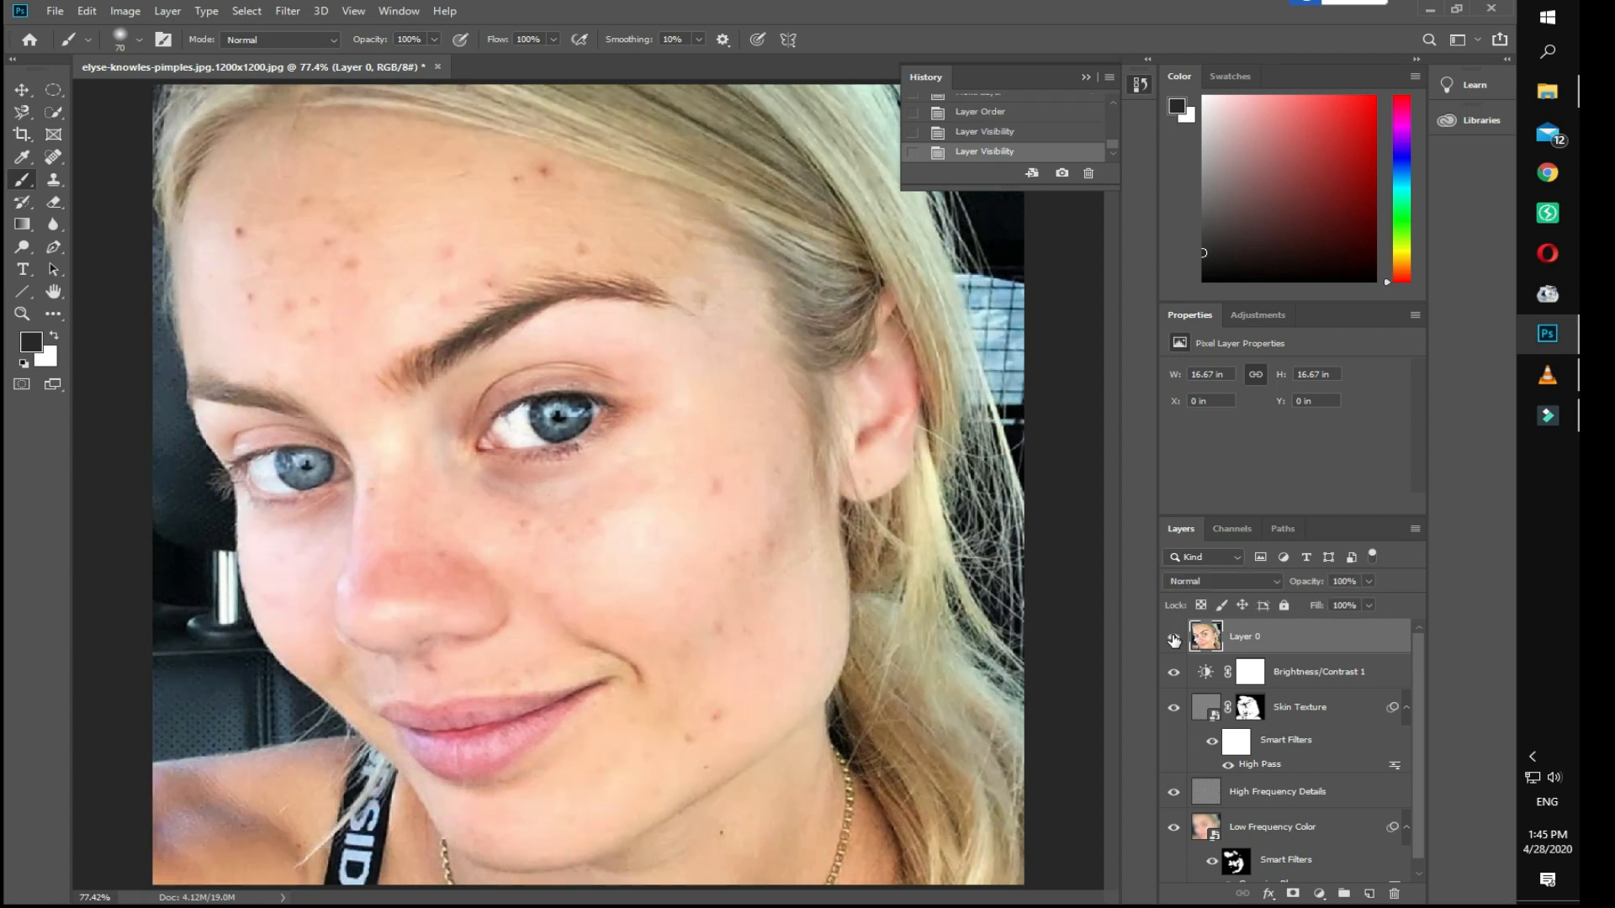
{"action": "left_click", "coordinate": [1174, 640]}
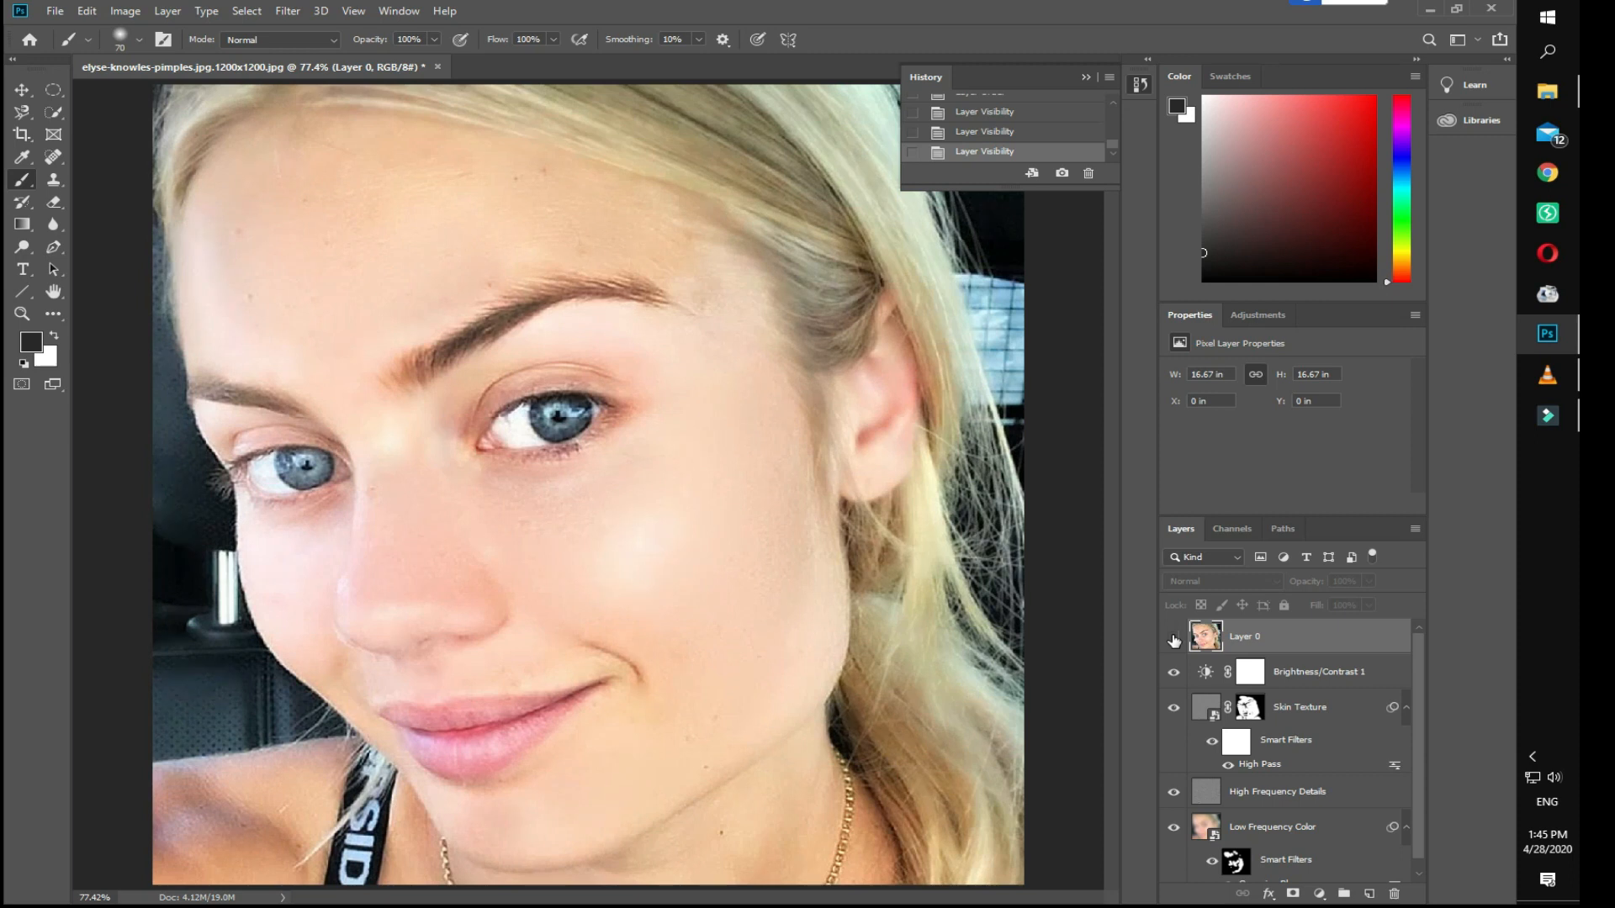
{"action": "left_click", "coordinate": [1173, 640]}
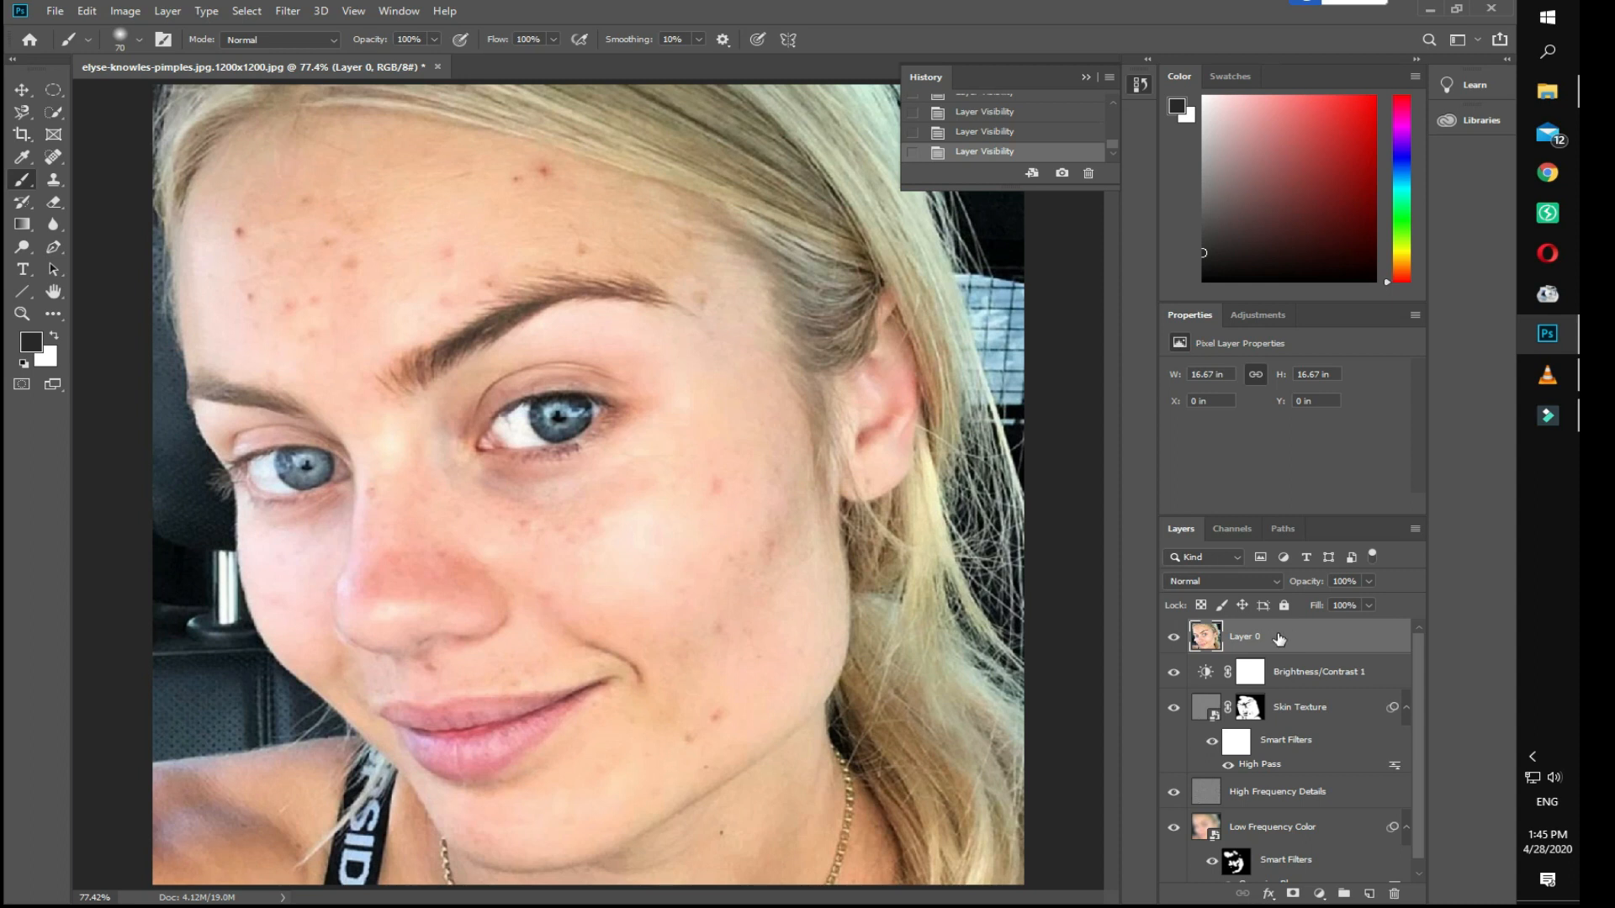
Move Layer 0 back to the bottom of the stack and merge all the layers into one.
{"action": "left_click_drag", "start_coordinate": [1291, 639], "coordinate": [1280, 876]}
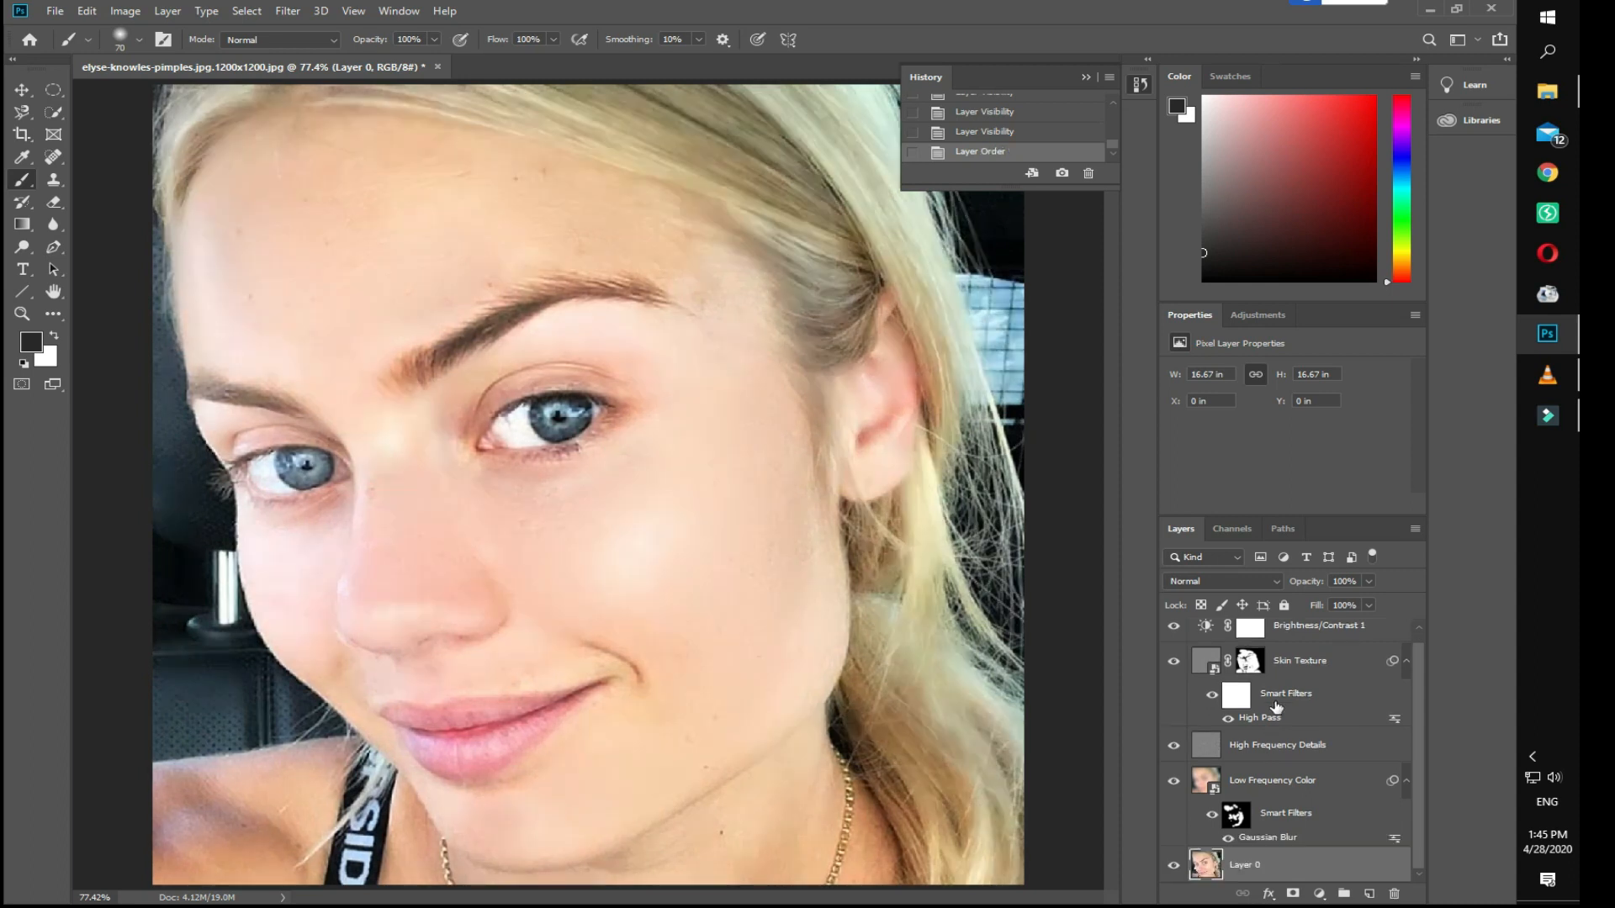
{"action": "left_click", "coordinate": [1293, 637], "text": "shift"}
{"action": "right_click", "coordinate": [1293, 637]}
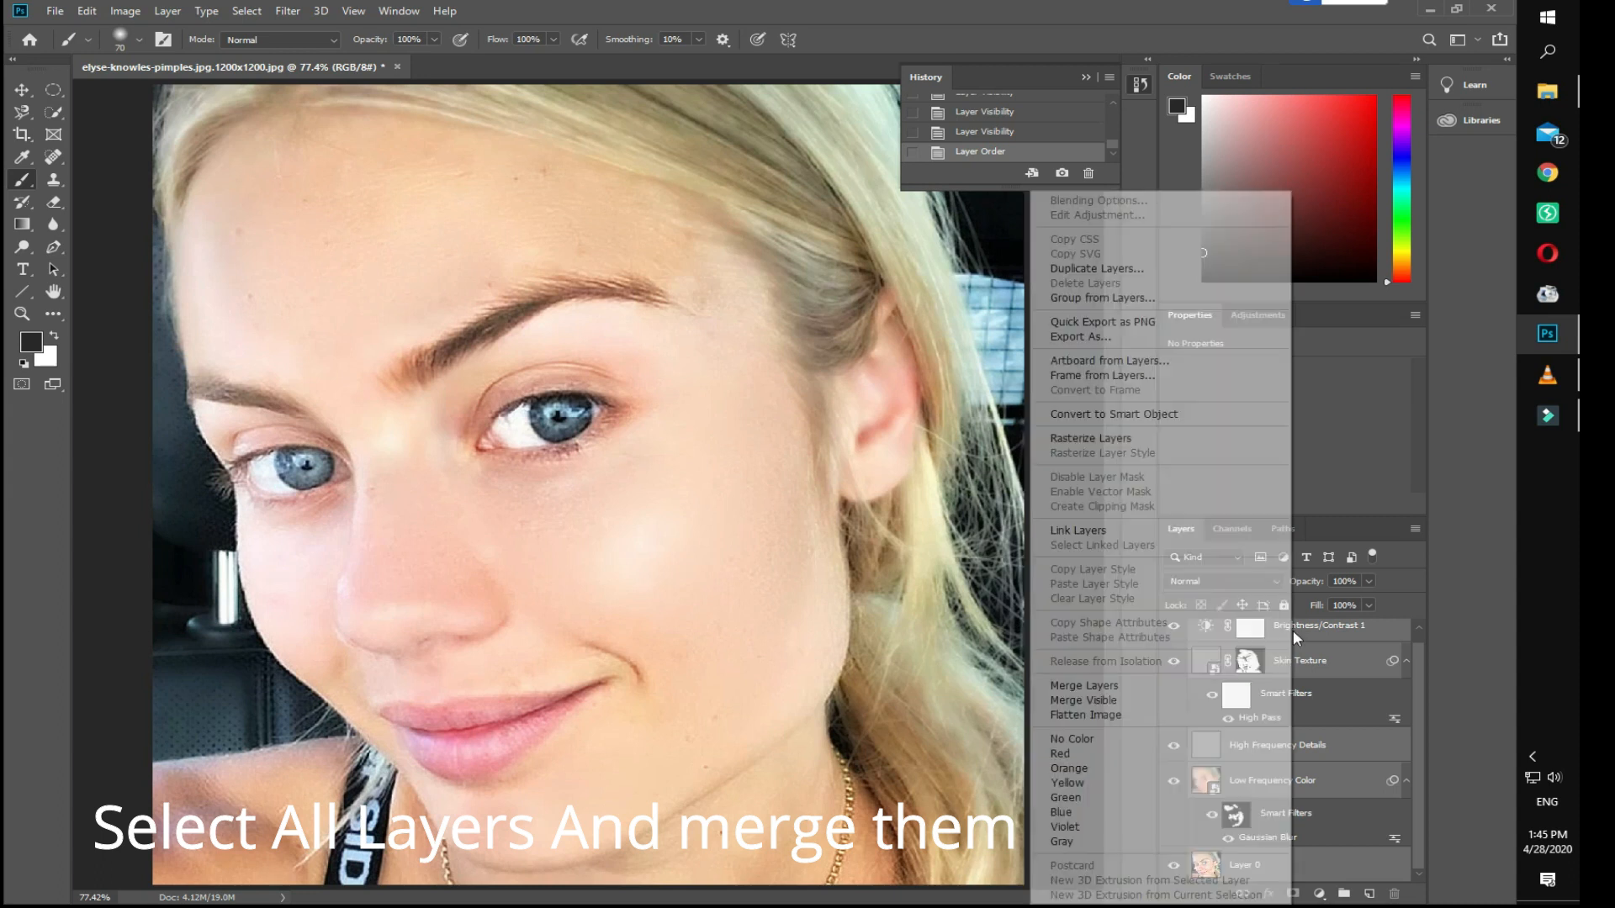
{"action": "left_click", "coordinate": [1083, 686]}
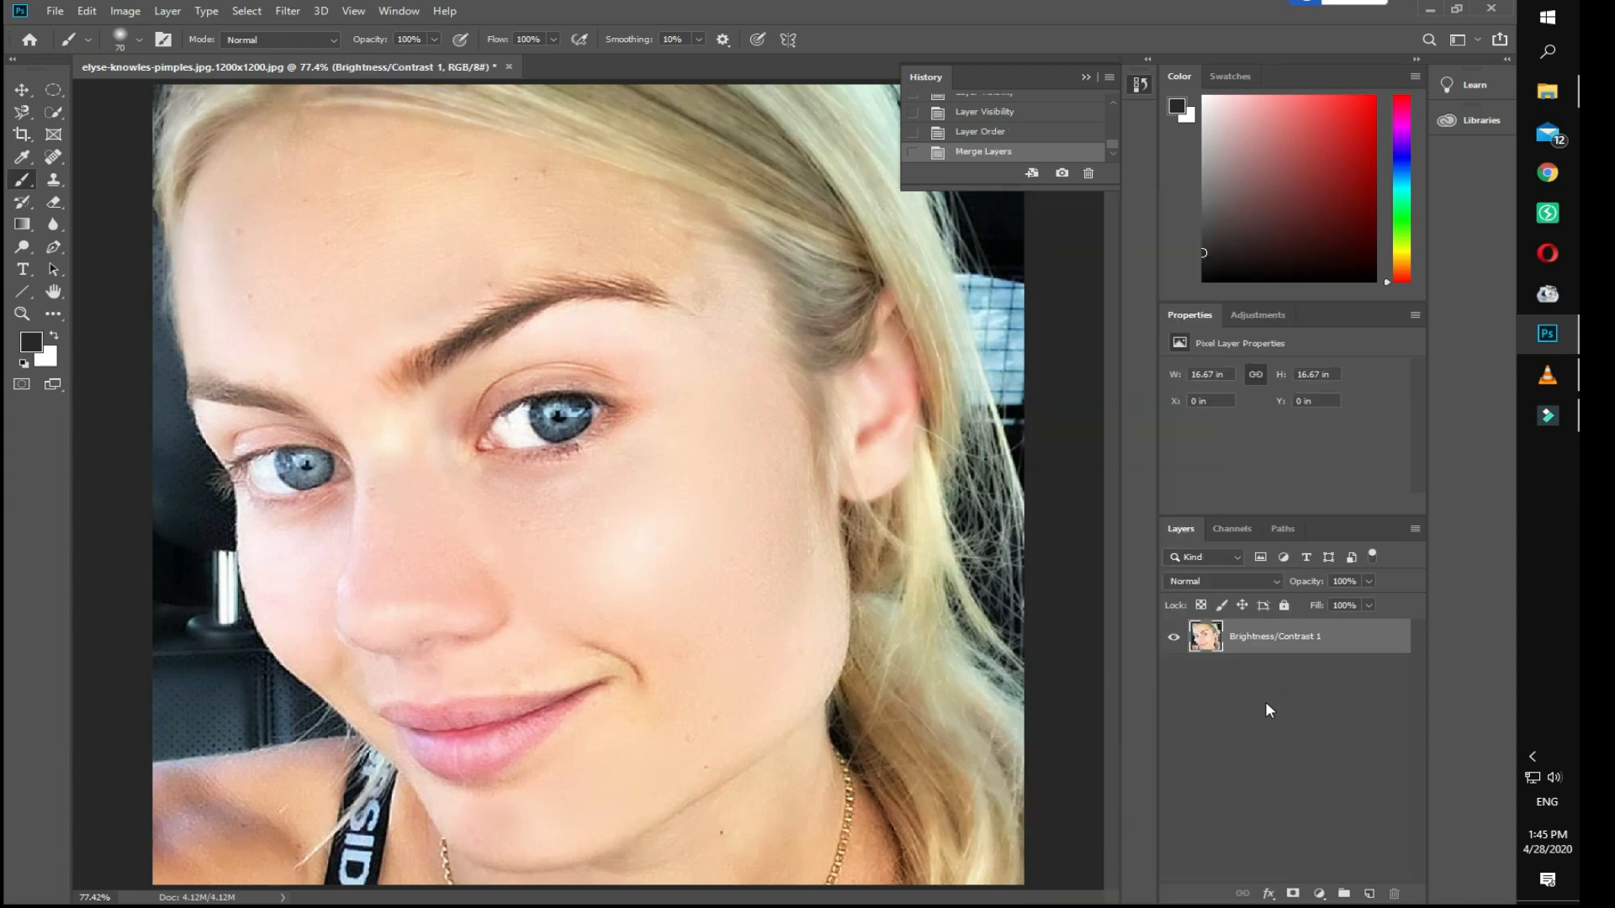
Enlarge the Spot Healing Brush to 70 px and heal the small marks on the forehead above the far eyebrow.
{"action": "left_click", "coordinate": [55, 156]}
{"action": "left_click", "coordinate": [89, 158]}
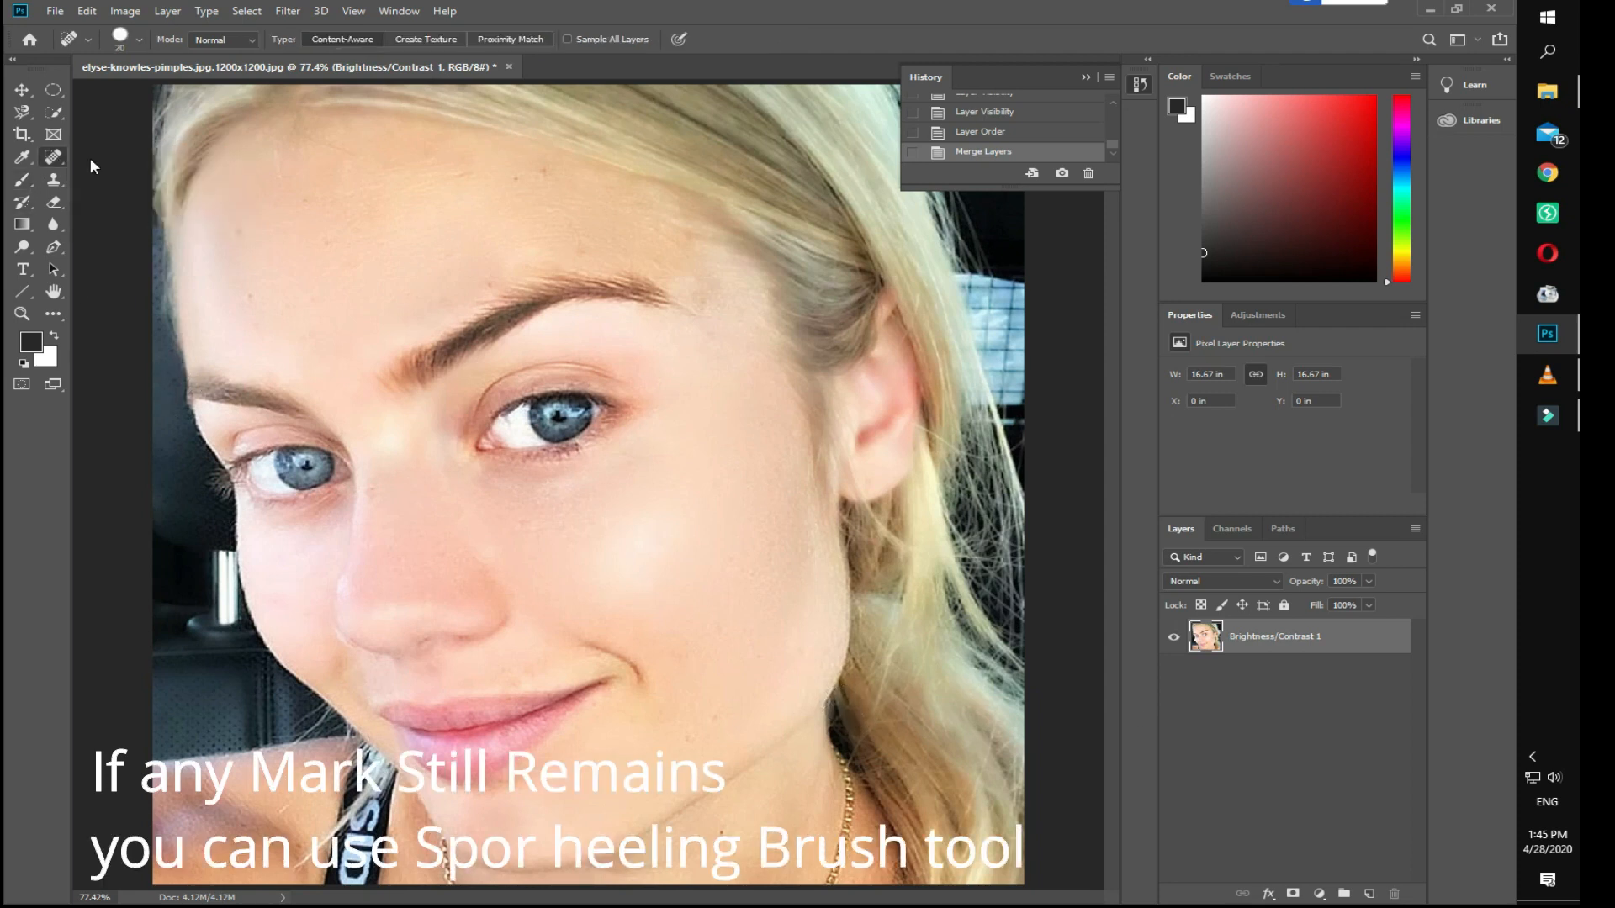
{"action": "key", "text": "bracketright"}
{"action": "key", "text": "bracketright"}
{"action": "key", "text": "bracketright"}
{"action": "key", "text": "bracketright"}
{"action": "key", "text": "bracketright"}
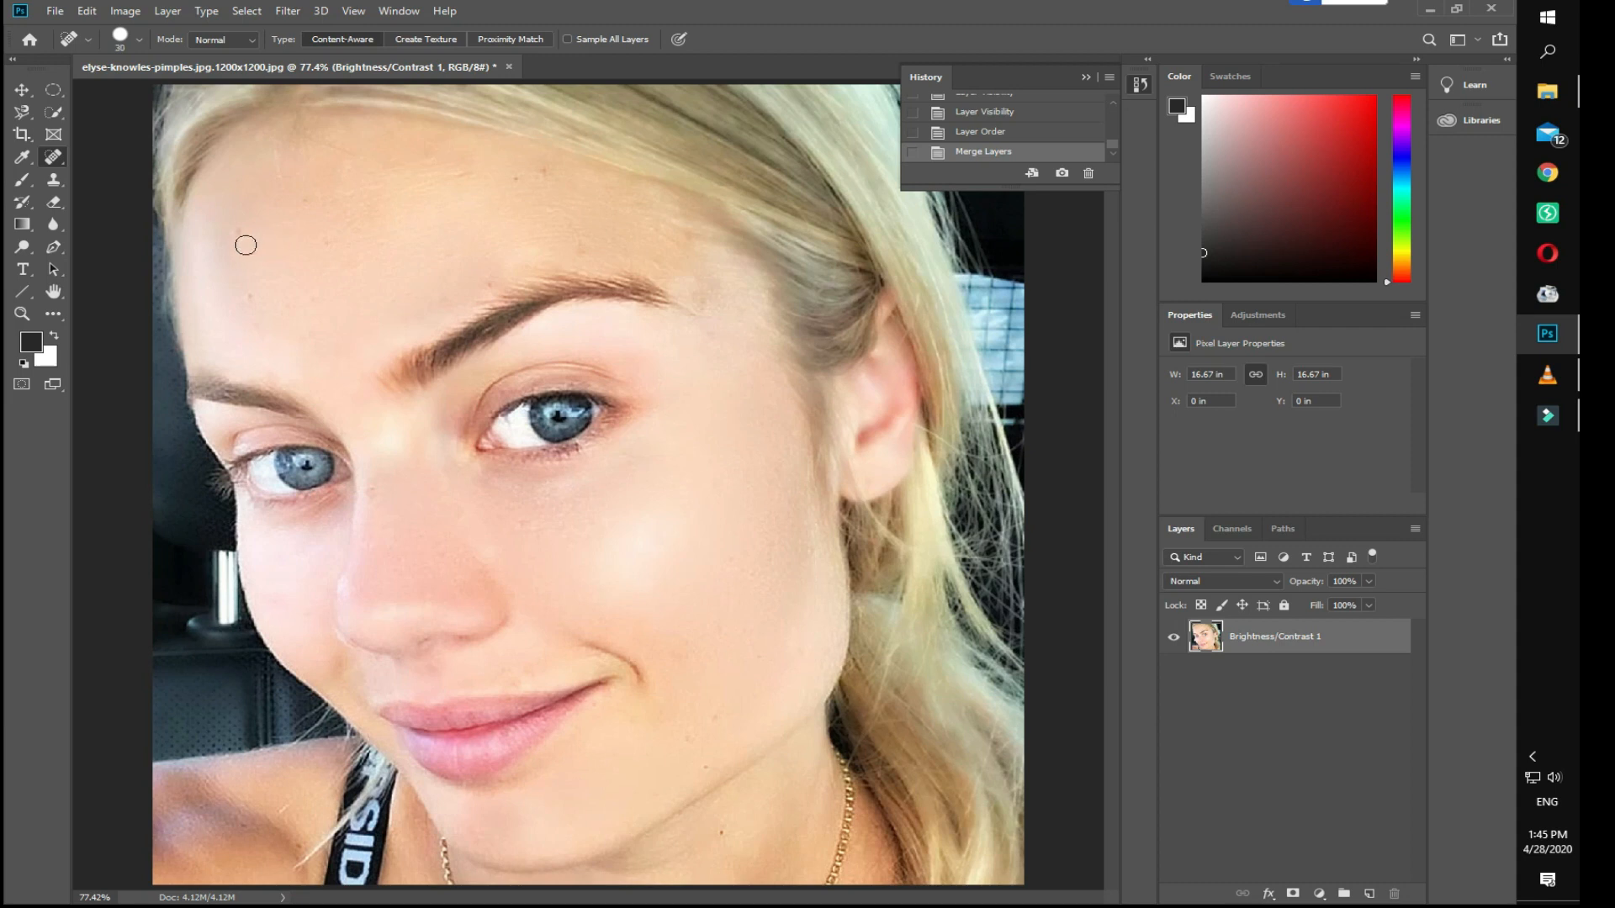
{"action": "left_click", "coordinate": [238, 234]}
{"action": "left_click", "coordinate": [249, 288]}
{"action": "left_click", "coordinate": [317, 242]}
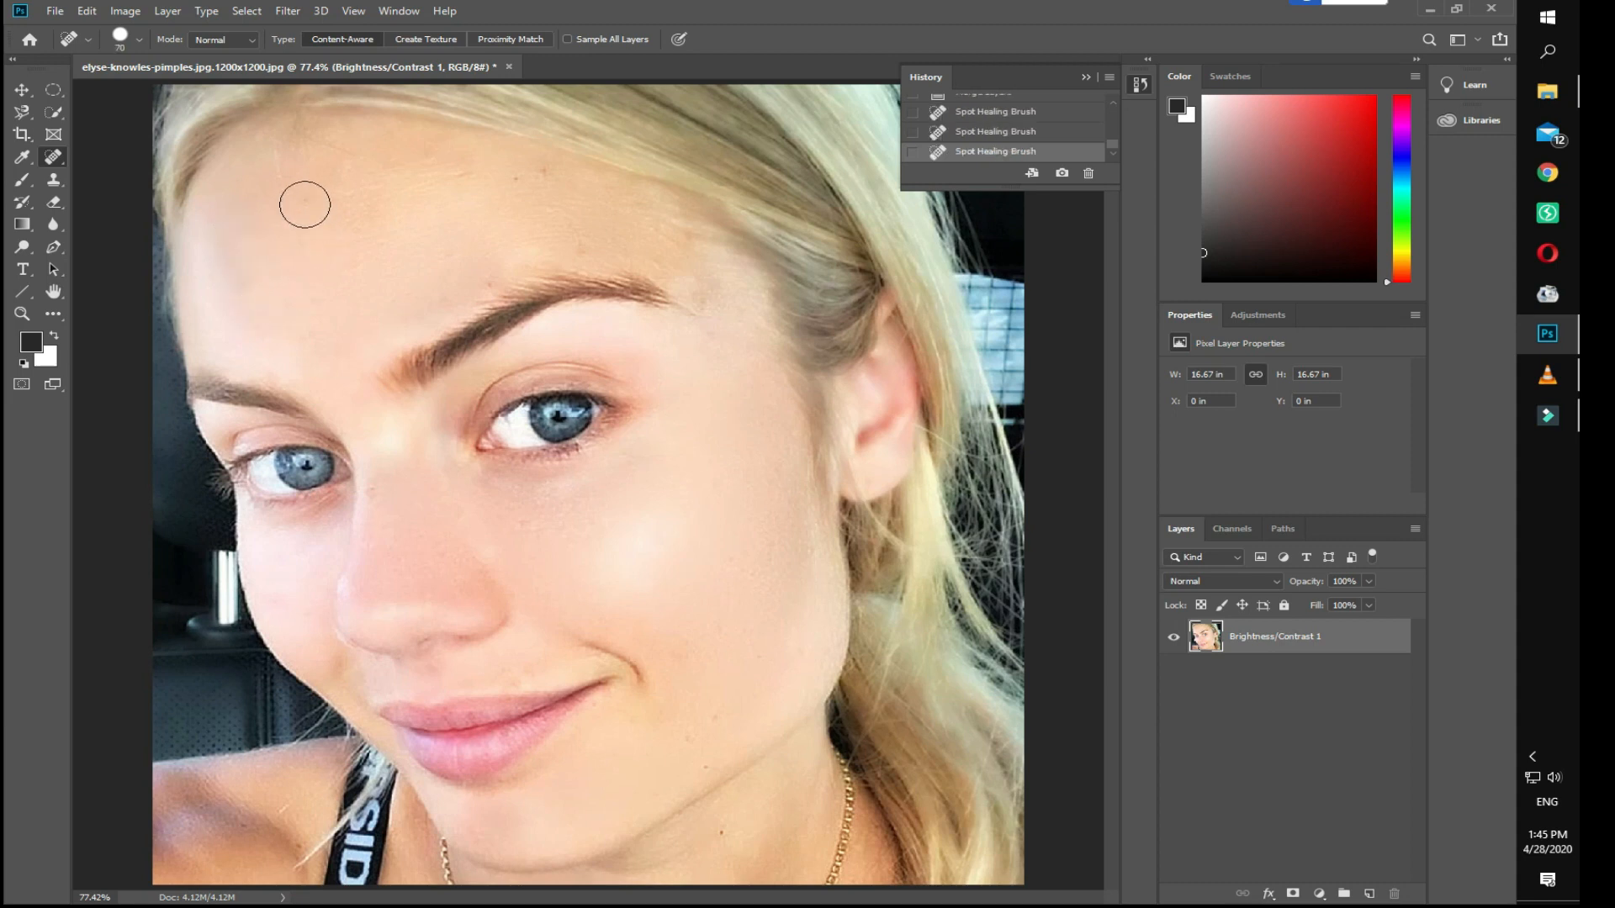
Heal the remaining spots on the upper forehead, above the nearer eyebrow and on the lower cheek beside the mouth.
{"action": "left_click", "coordinate": [515, 178]}
{"action": "left_click", "coordinate": [580, 239]}
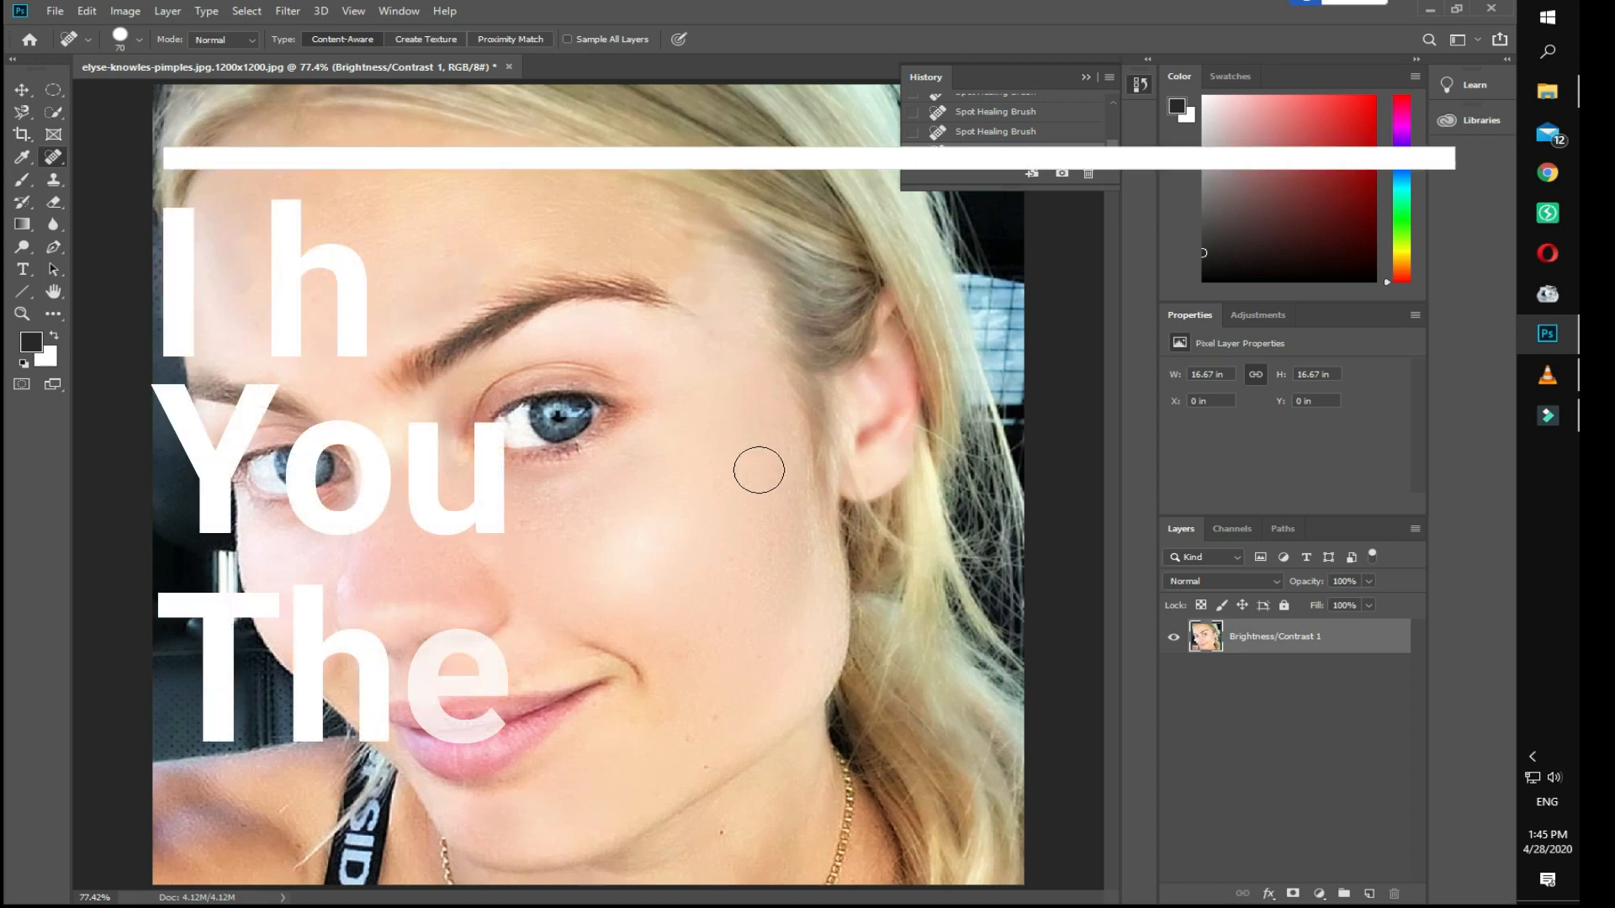
{"action": "left_click_drag", "start_coordinate": [703, 721], "coordinate": [682, 761]}
{"action": "left_click", "coordinate": [679, 744]}
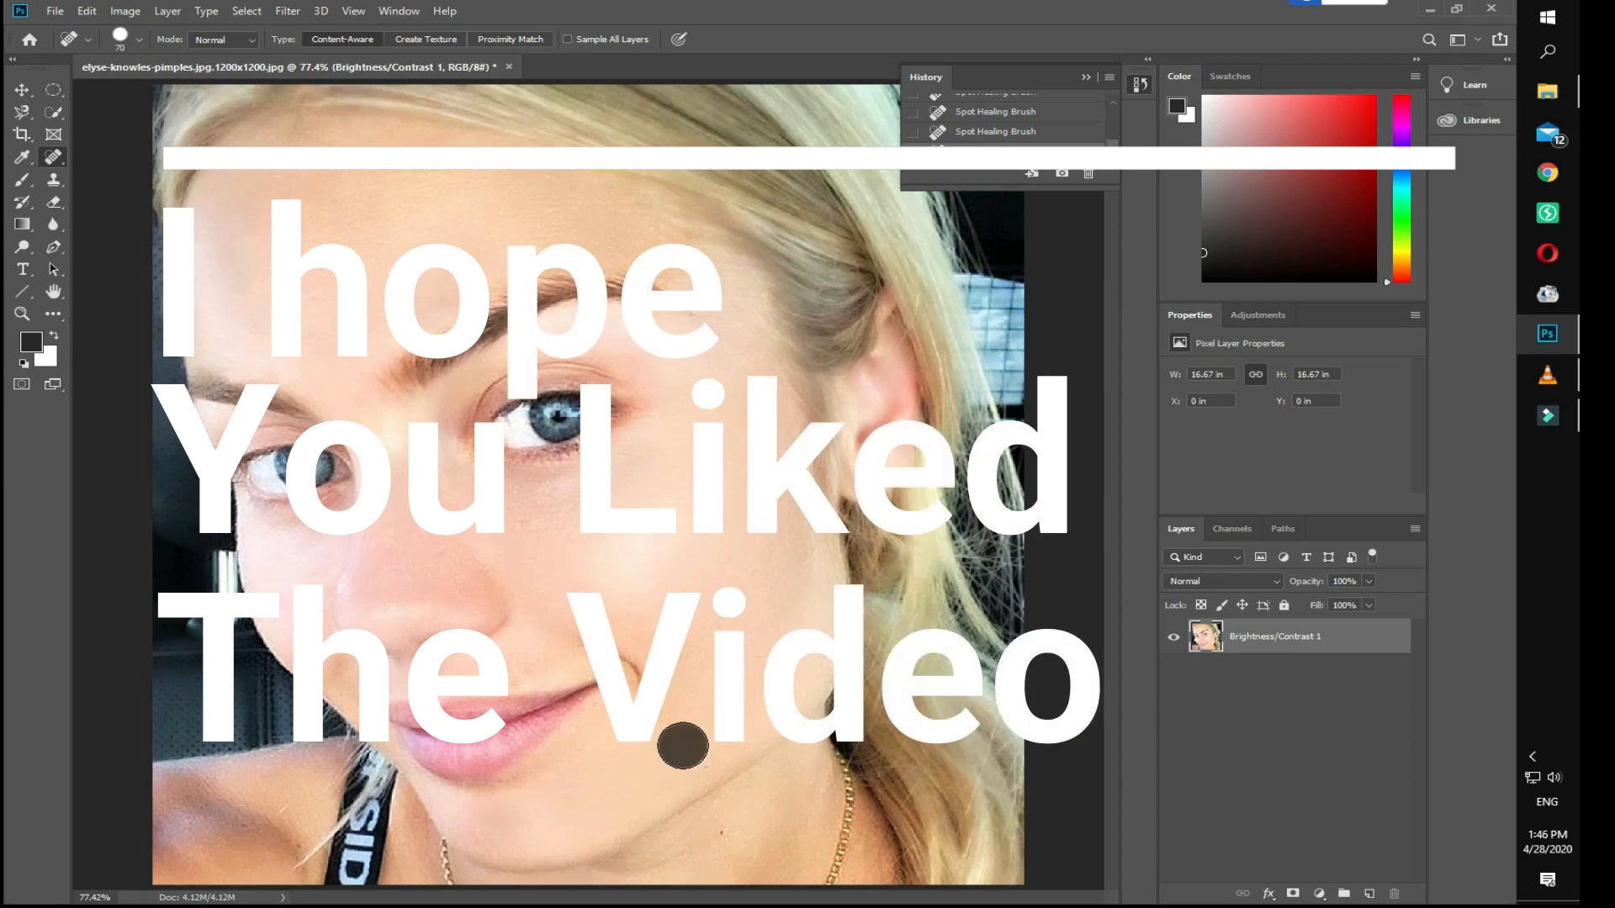